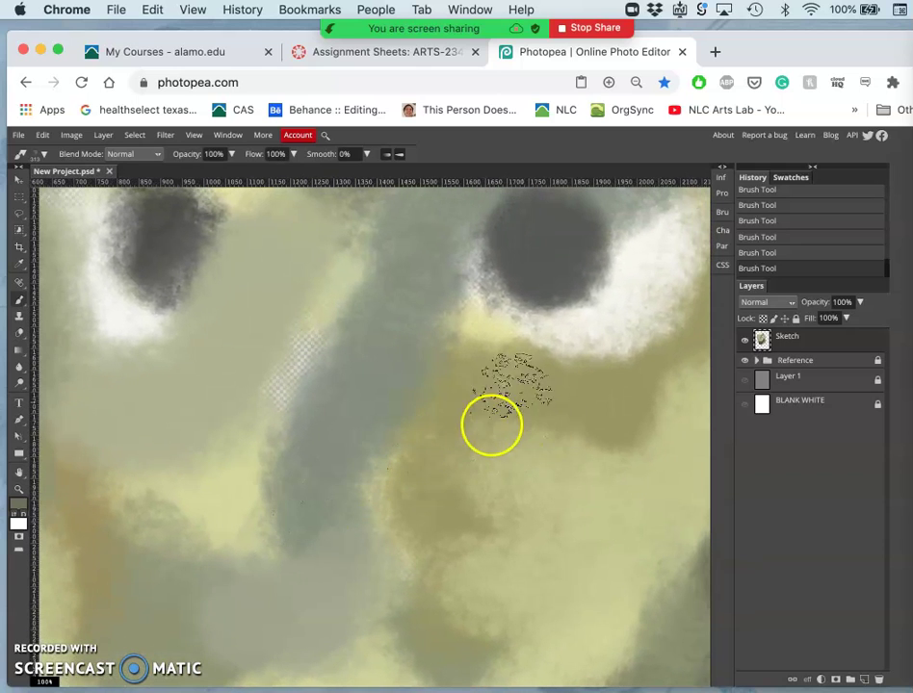
- Examine the painted face up close for transparent gaps between the brush strokes, and return to the overall view
scroll(453, 423, "up", 5)
scroll(452, 424, "up", 1)
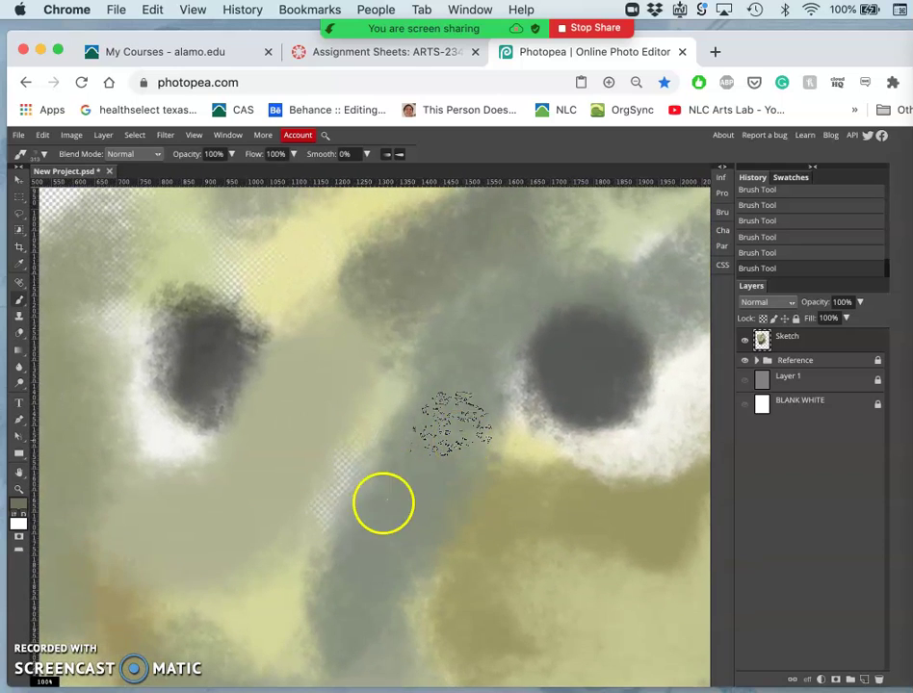
scroll(459, 532, "up", 3)
scroll(459, 532, "up", 3)
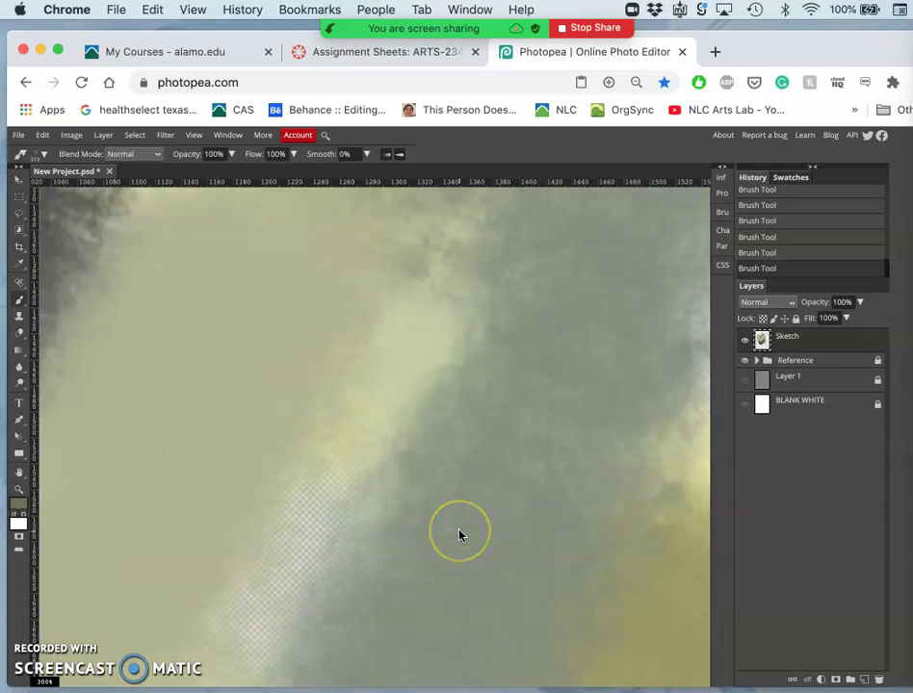
scroll(459, 535, "down", 3)
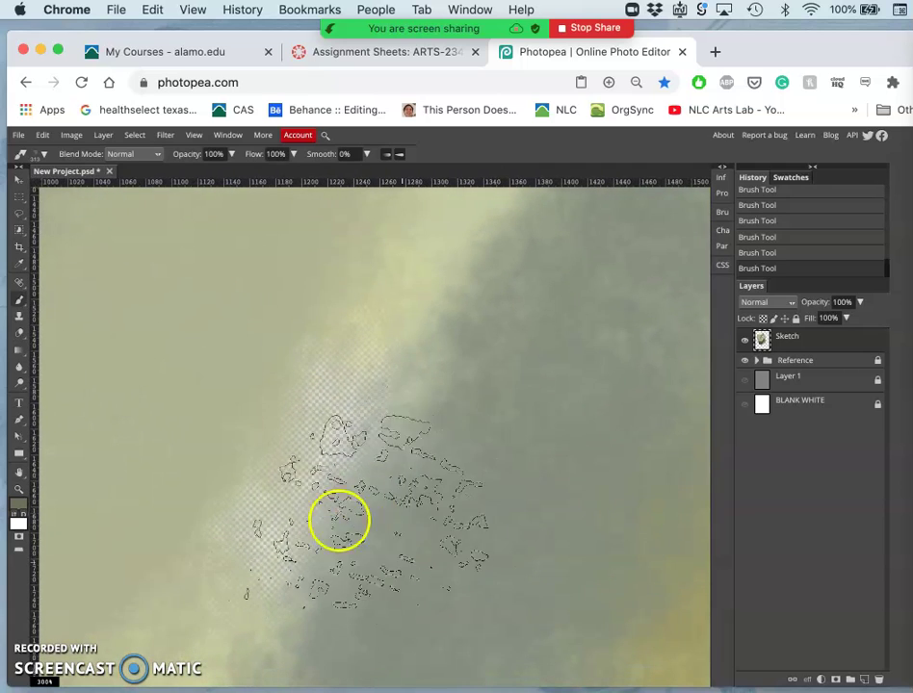
key("super+minus")
scroll(341, 529, "down", 8)
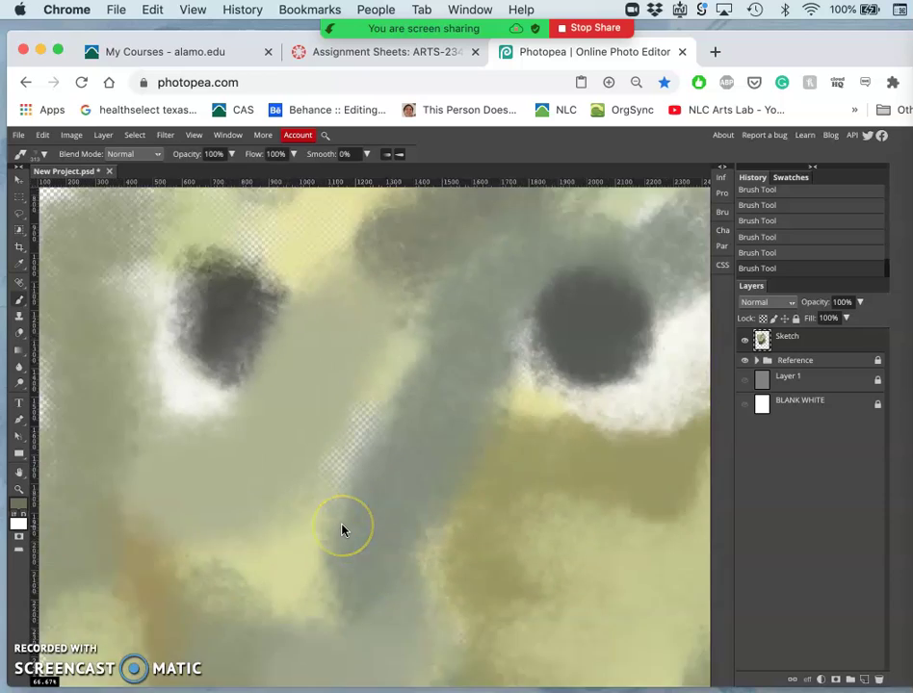
scroll(341, 528, "down", 2)
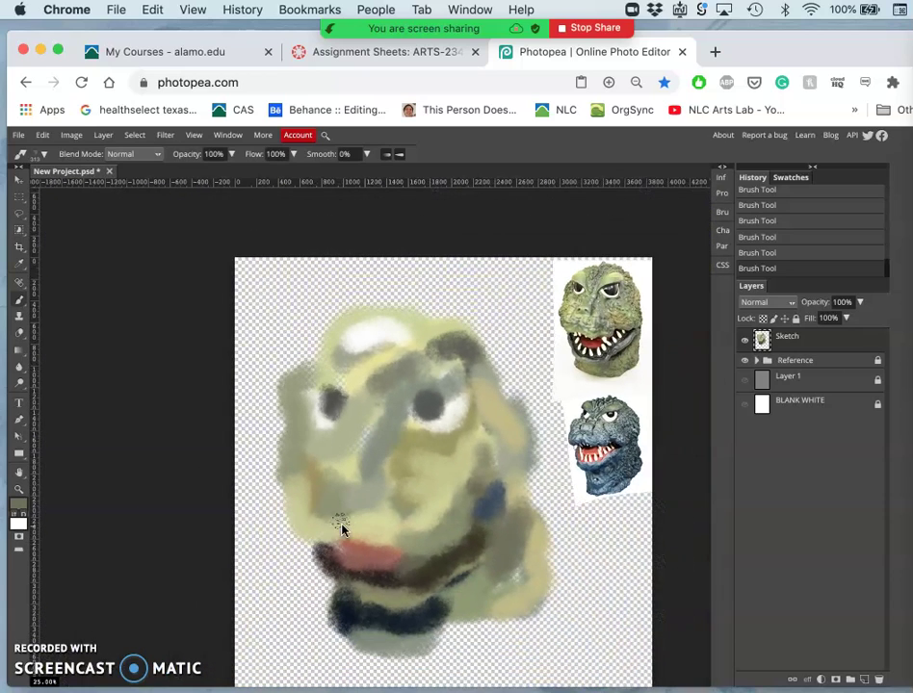
- Show the BLANK WHITE layer and keep the grey Layer 1 hidden so the sketch sits on a white backdrop
left_click(745, 381)
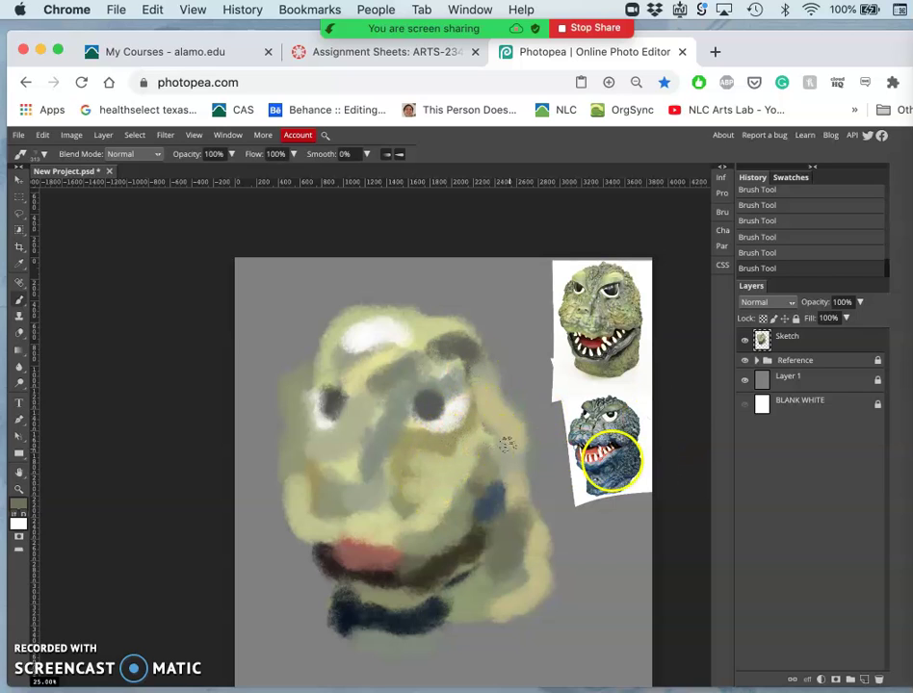
left_click(743, 408)
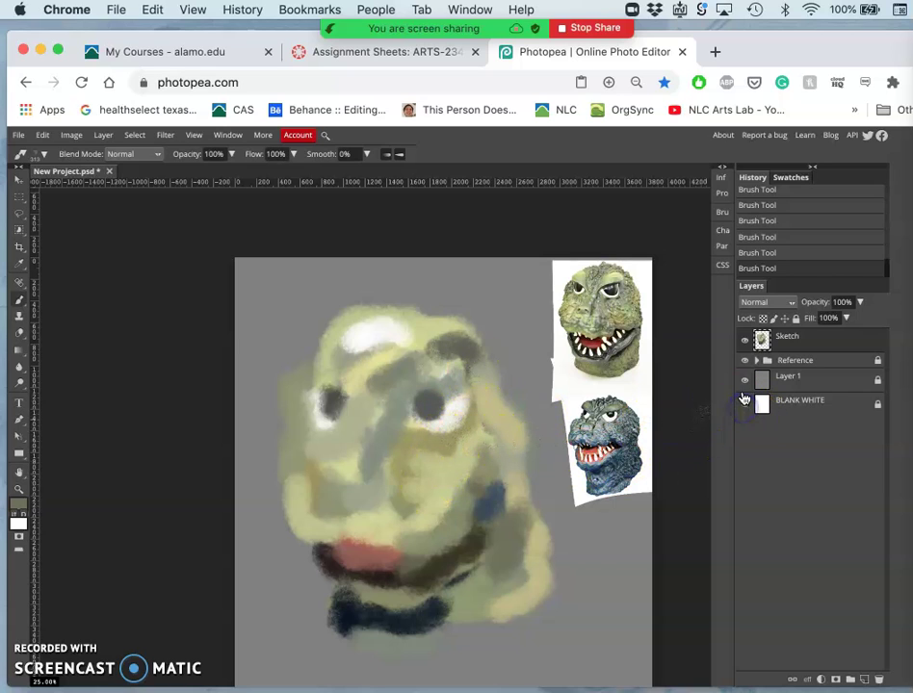
left_click(744, 383)
left_click_drag(499, 605, 498, 574)
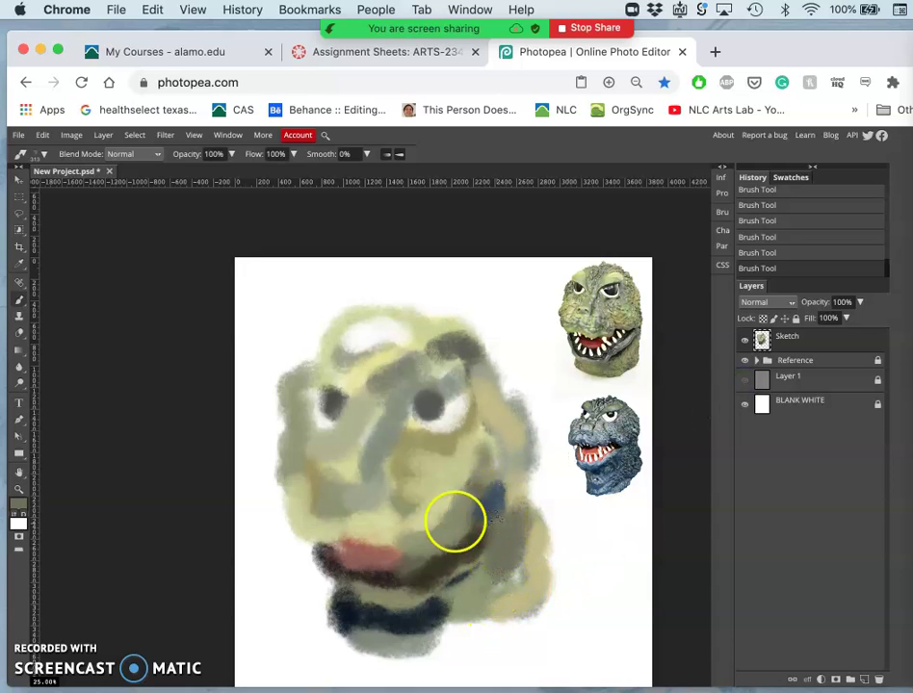
- On the Sketch layer, paint the mouth with red sampled from the blue reference, and undo a trial black stroke on the large eye
left_click(795, 340)
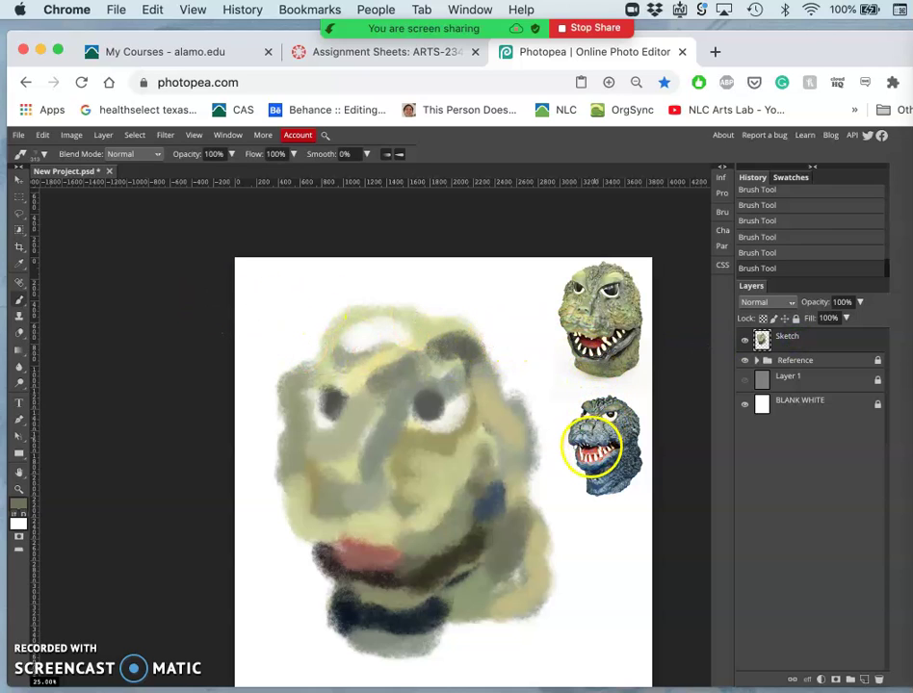
left_click(589, 447, "alt")
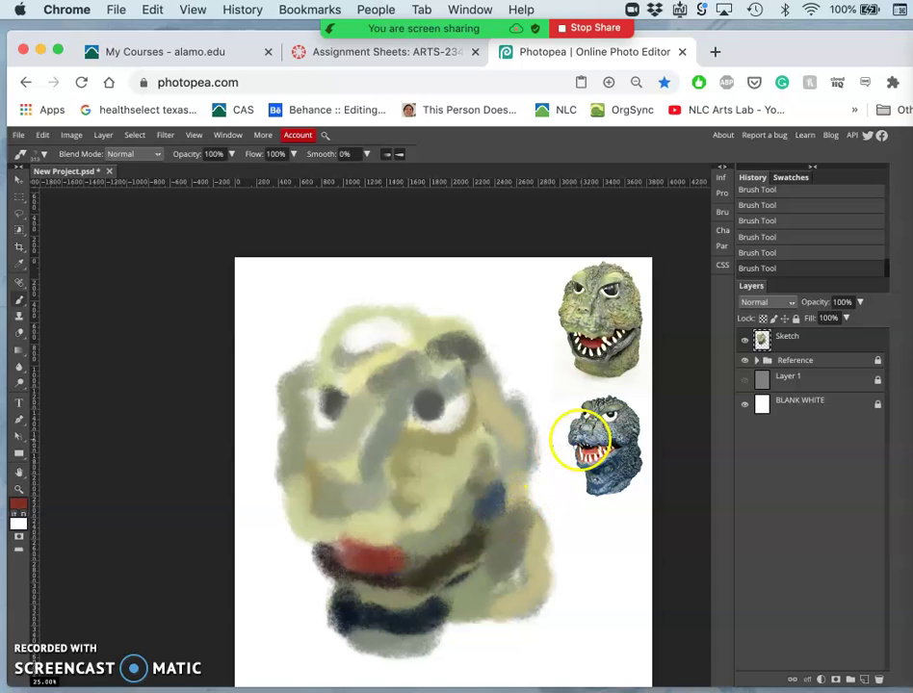
left_click(611, 415, "alt")
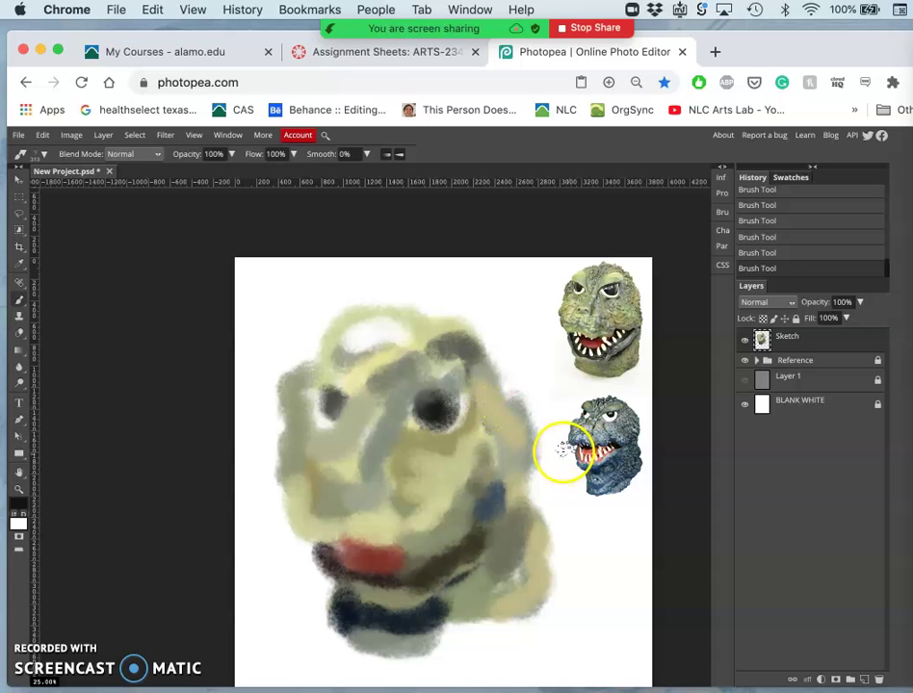
key("ctrl+z")
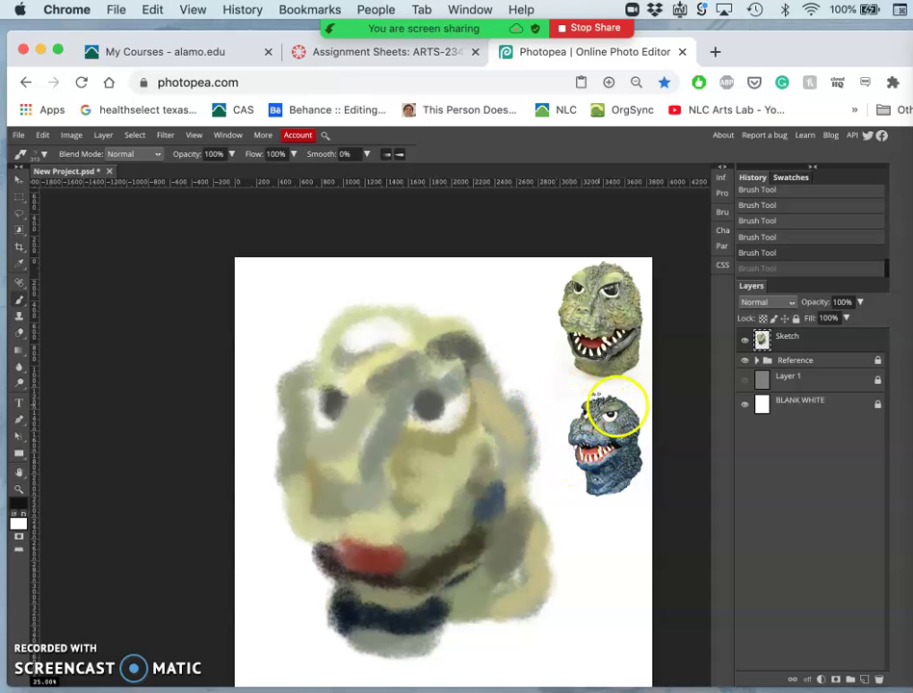
- Sample grey-green from the blue reference's brow and brush it over the inner eye area, nose bridge and neck
left_click(608, 405, "alt")
mouse_move(442, 393)
left_mouse_down()
mouse_move(410, 416)
mouse_move(371, 421)
left_mouse_up()
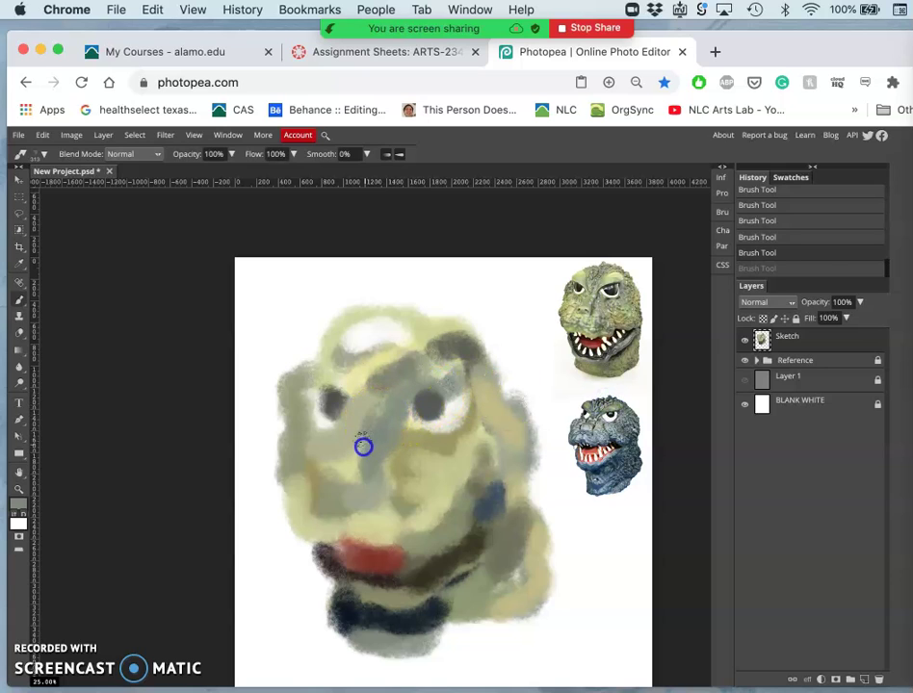
mouse_move(459, 533)
left_mouse_down()
mouse_move(505, 570)
mouse_move(524, 555)
left_mouse_up()
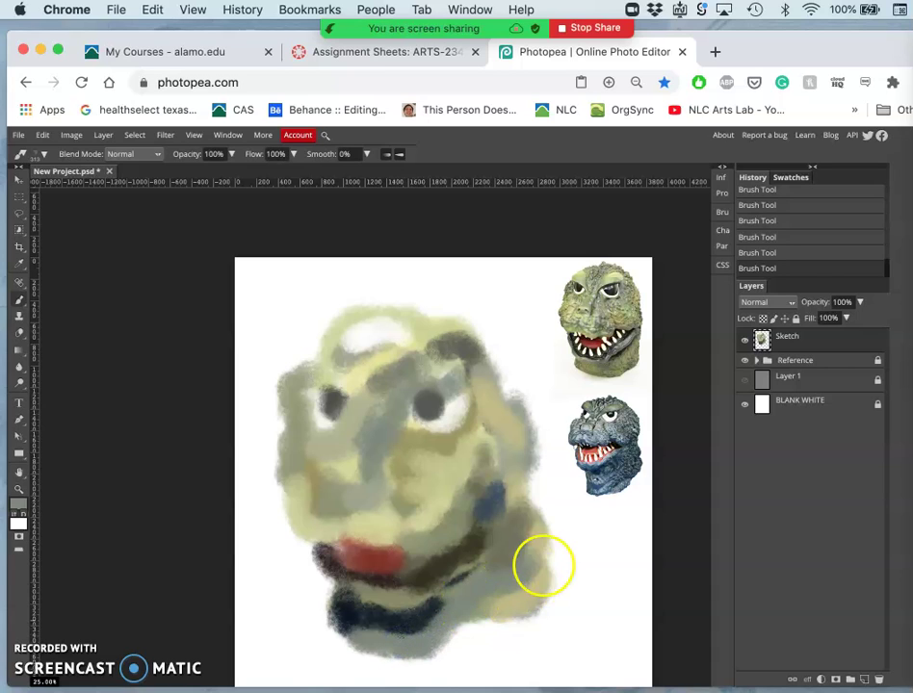
- Paint over the dark band under the chin with muted blue sampled from the blue reference's neck
left_click(606, 470, "alt")
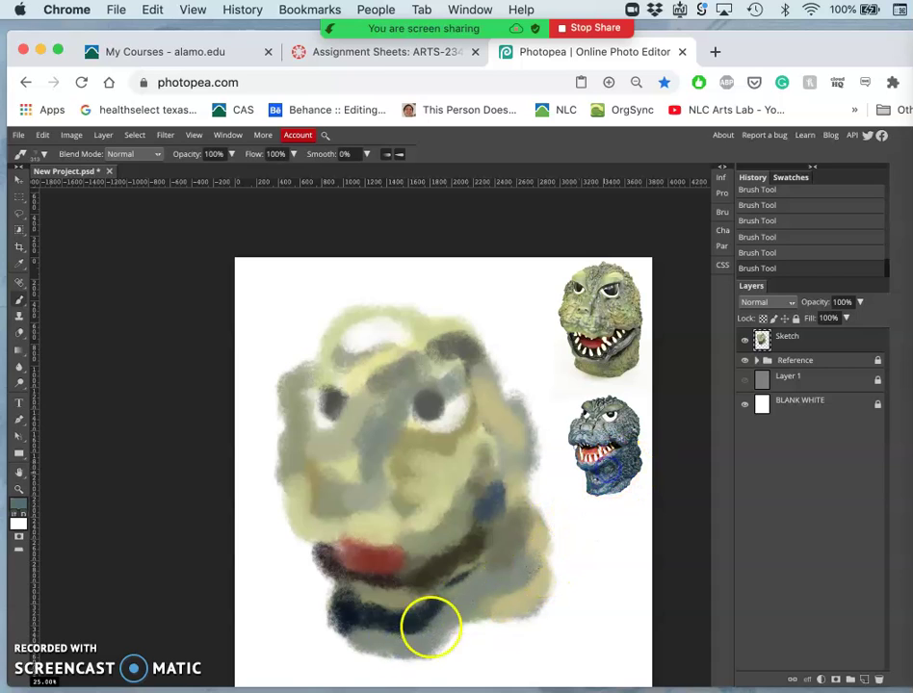
left_click(366, 613)
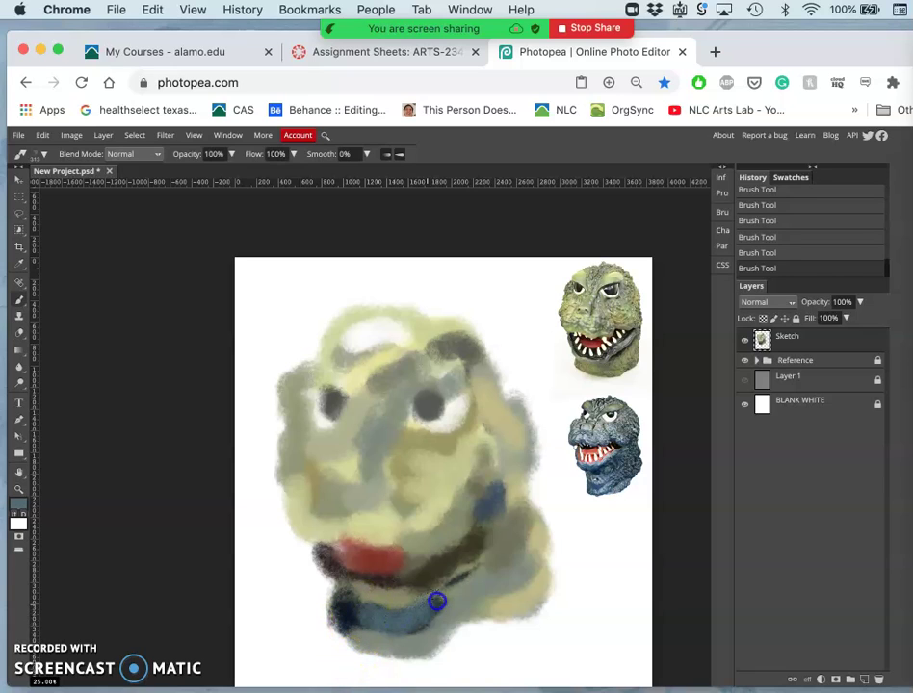
mouse_move(450, 599)
left_mouse_down()
mouse_move(480, 572)
mouse_move(492, 540)
mouse_move(349, 558)
mouse_move(391, 574)
mouse_move(457, 522)
mouse_move(386, 555)
mouse_move(356, 617)
left_mouse_up()
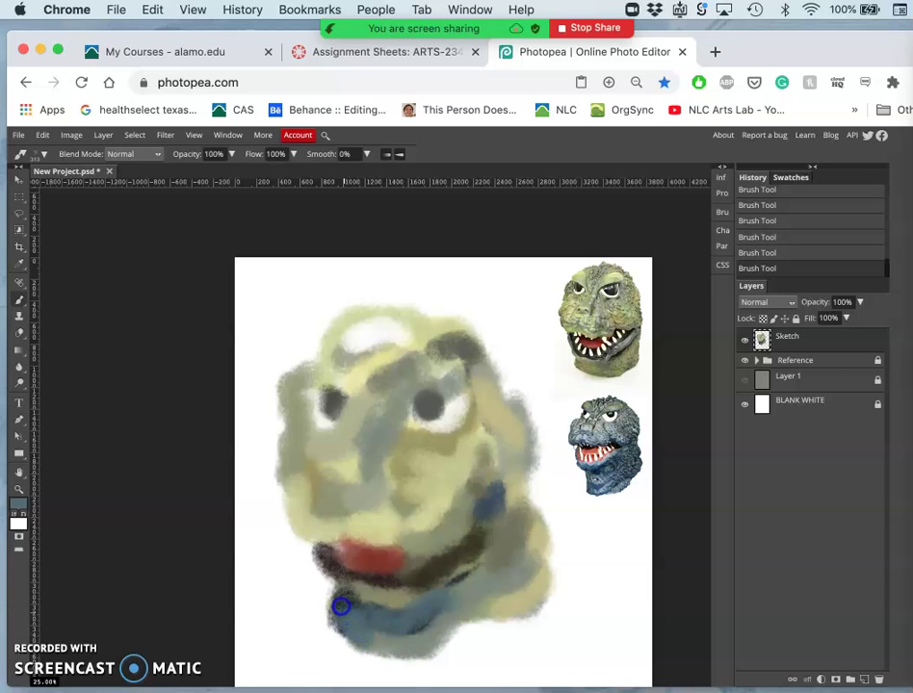
- Cover the white patch on the forehead with blue and grey-green tones, blending them toward the nose bridge
mouse_move(461, 416)
left_mouse_down()
mouse_move(369, 331)
mouse_move(375, 301)
mouse_move(362, 312)
mouse_move(362, 352)
left_mouse_up()
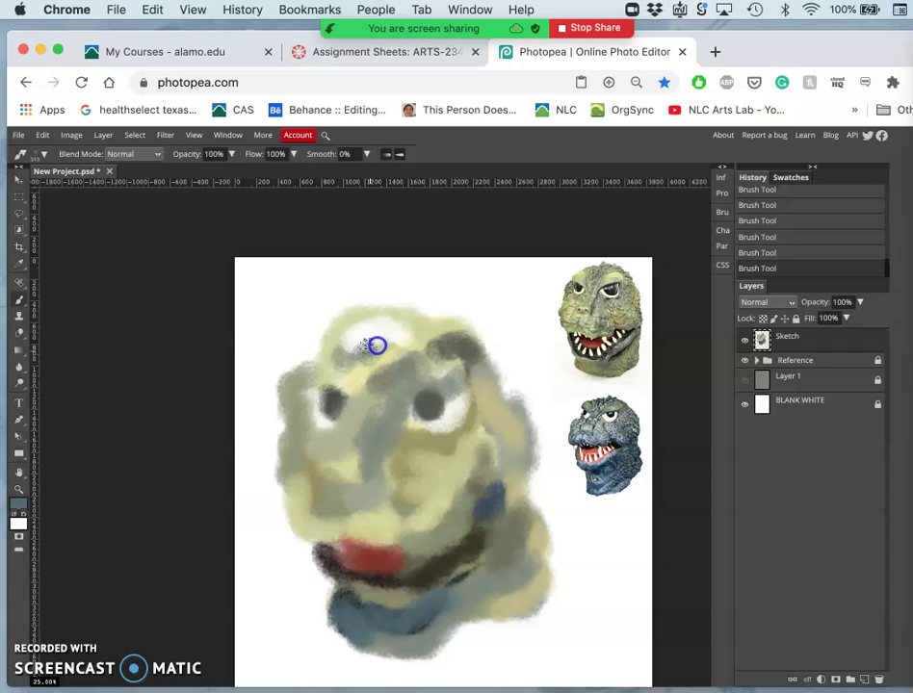
mouse_move(395, 343)
left_mouse_down()
mouse_move(495, 369)
mouse_move(546, 429)
mouse_move(631, 436)
mouse_move(639, 415)
mouse_move(509, 387)
mouse_move(391, 347)
mouse_move(401, 347)
left_mouse_up()
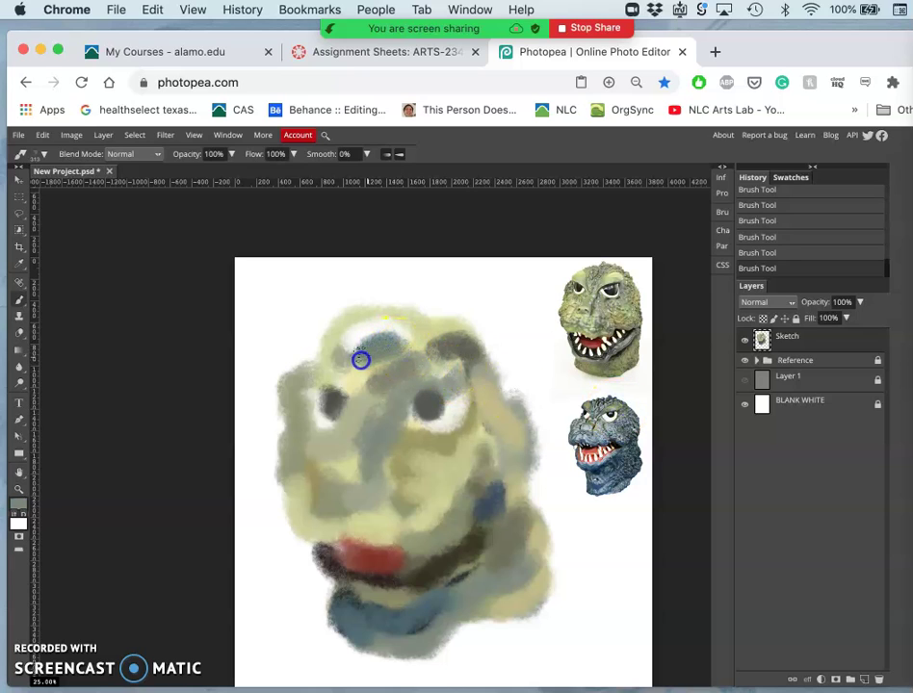
mouse_move(350, 367)
left_mouse_down()
mouse_move(384, 346)
mouse_move(502, 372)
mouse_move(528, 364)
mouse_move(525, 398)
mouse_move(608, 411)
left_mouse_up()
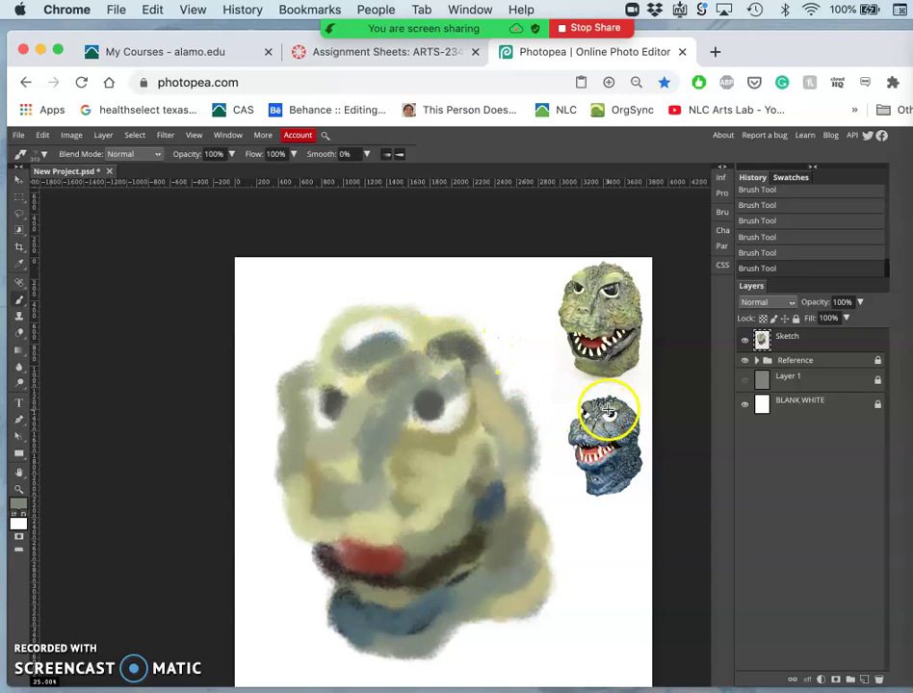
mouse_move(389, 330)
left_mouse_down()
mouse_move(356, 316)
mouse_move(347, 328)
left_mouse_up()
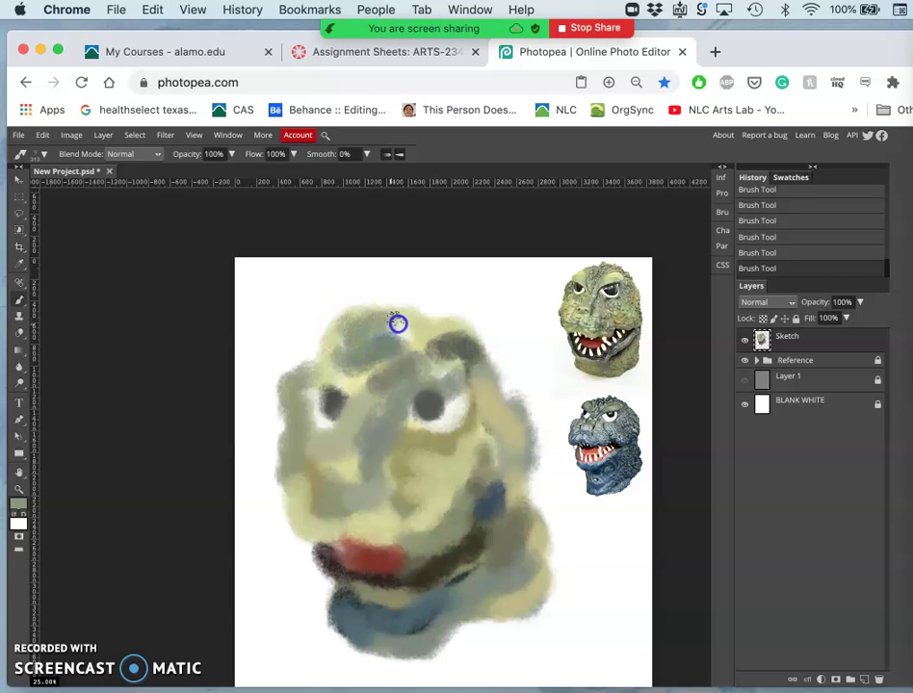
mouse_move(429, 334)
left_mouse_down()
mouse_move(487, 345)
mouse_move(620, 394)
mouse_move(700, 468)
mouse_move(671, 464)
mouse_move(605, 423)
mouse_move(390, 429)
mouse_move(375, 437)
mouse_move(376, 447)
mouse_move(388, 446)
mouse_move(388, 464)
mouse_move(393, 431)
left_mouse_up()
- Add light grey highlights on the nose bridge and far cheek using a tone sampled from the blue reference's snout
left_click(588, 429, "alt")
left_click_drag(422, 459, 397, 464)
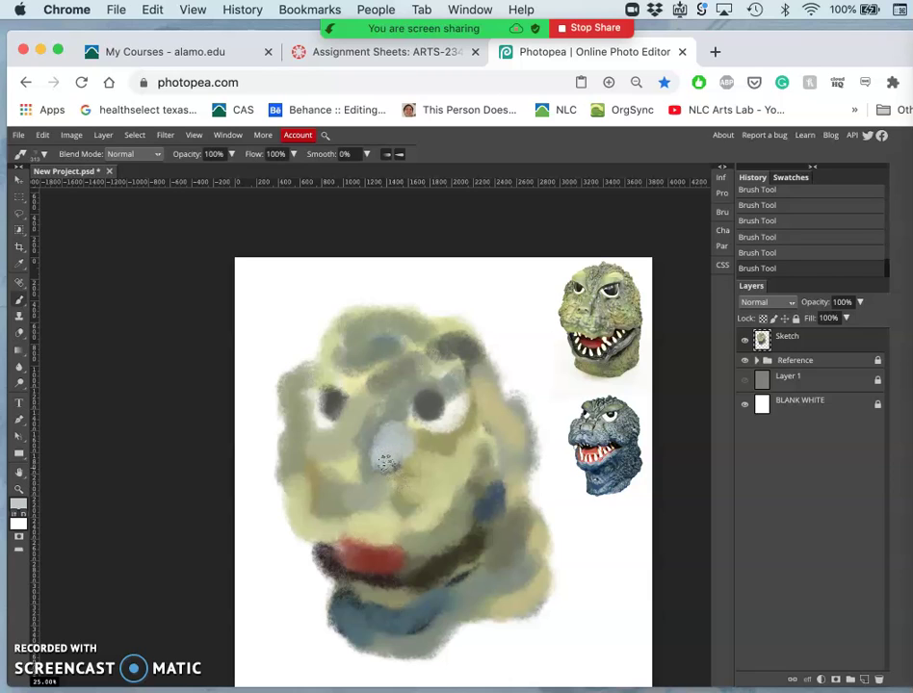
mouse_move(386, 484)
left_mouse_down()
mouse_move(372, 533)
mouse_move(341, 530)
mouse_move(280, 492)
mouse_move(302, 410)
mouse_move(321, 445)
left_mouse_up()
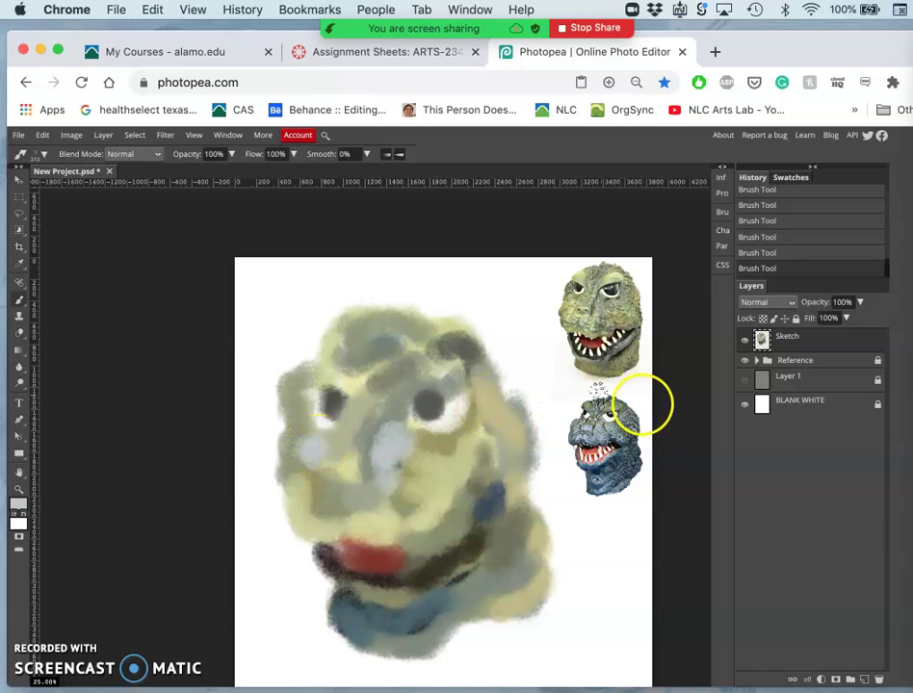
- Paint a dark blue-green shadow over the light patch on the far cheek and trim its edges with green
mouse_move(381, 443)
left_mouse_down()
mouse_move(316, 423)
mouse_move(310, 441)
mouse_move(321, 435)
mouse_move(324, 442)
left_mouse_up()
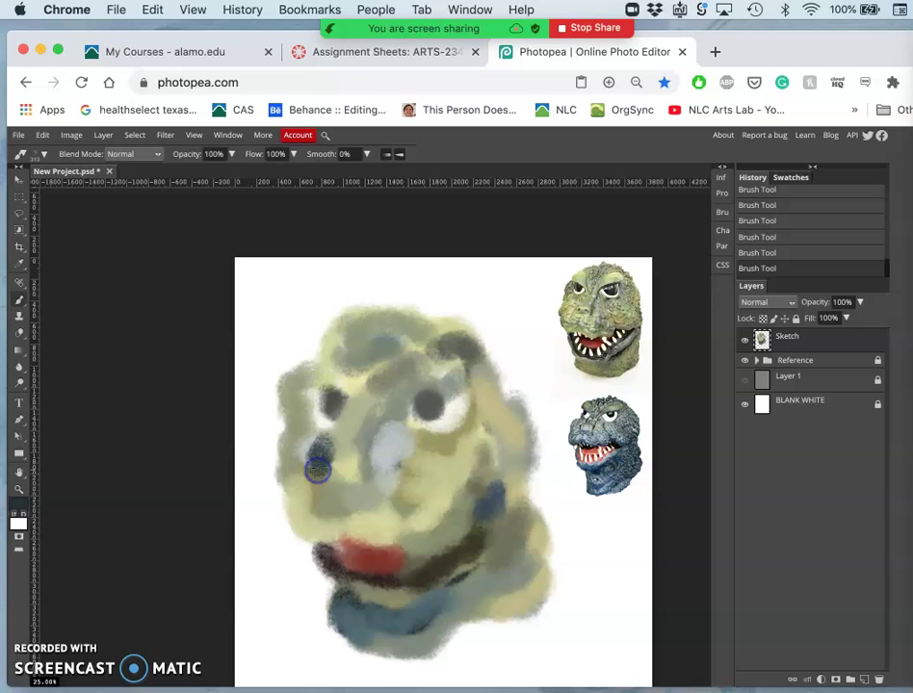
left_click_drag(337, 472, 309, 467)
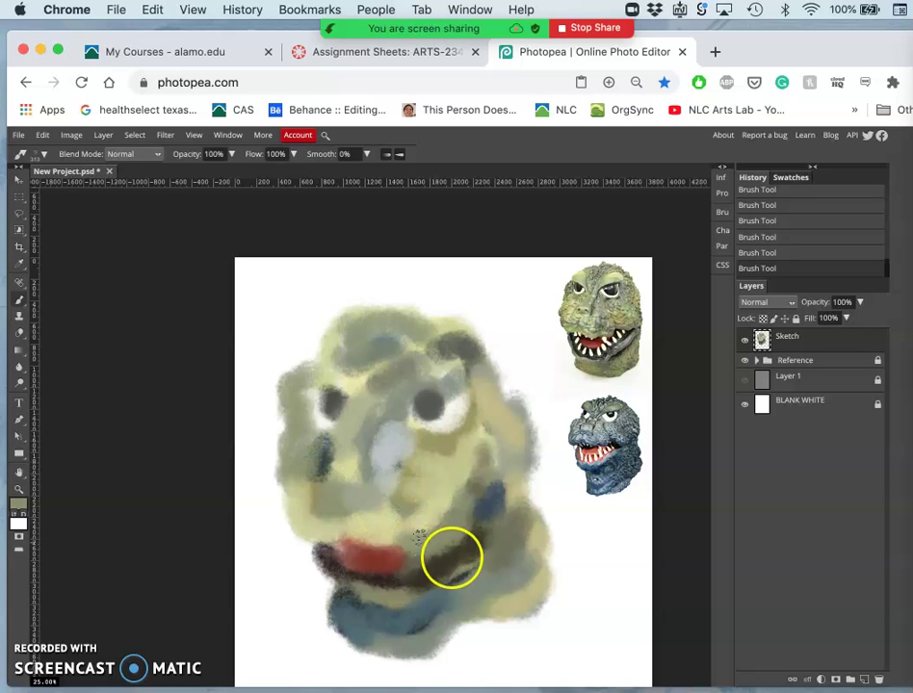
- Soften the dark cheek shadow with green sampled from the face, and add a pale green patch beside the mouth's outer corner
left_click(434, 489, "alt")
mouse_move(361, 462)
left_mouse_down()
mouse_move(328, 440)
mouse_move(345, 471)
mouse_move(336, 479)
left_mouse_up()
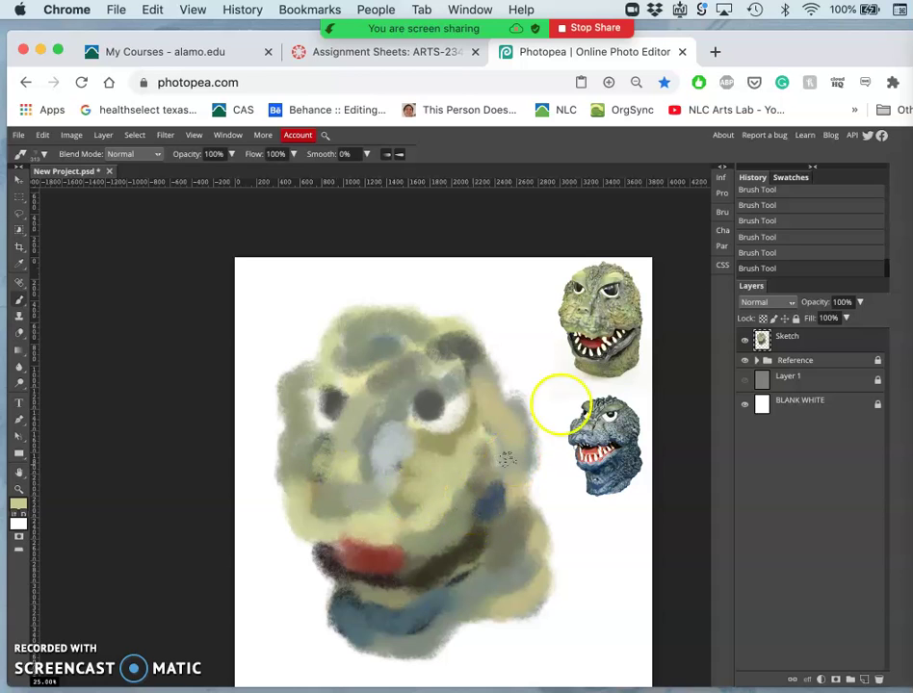
mouse_move(568, 481)
left_mouse_down()
mouse_move(550, 561)
mouse_move(450, 578)
mouse_move(461, 584)
mouse_move(508, 520)
mouse_move(500, 417)
mouse_move(485, 362)
mouse_move(451, 364)
mouse_move(482, 359)
mouse_move(499, 489)
mouse_move(487, 558)
left_mouse_up()
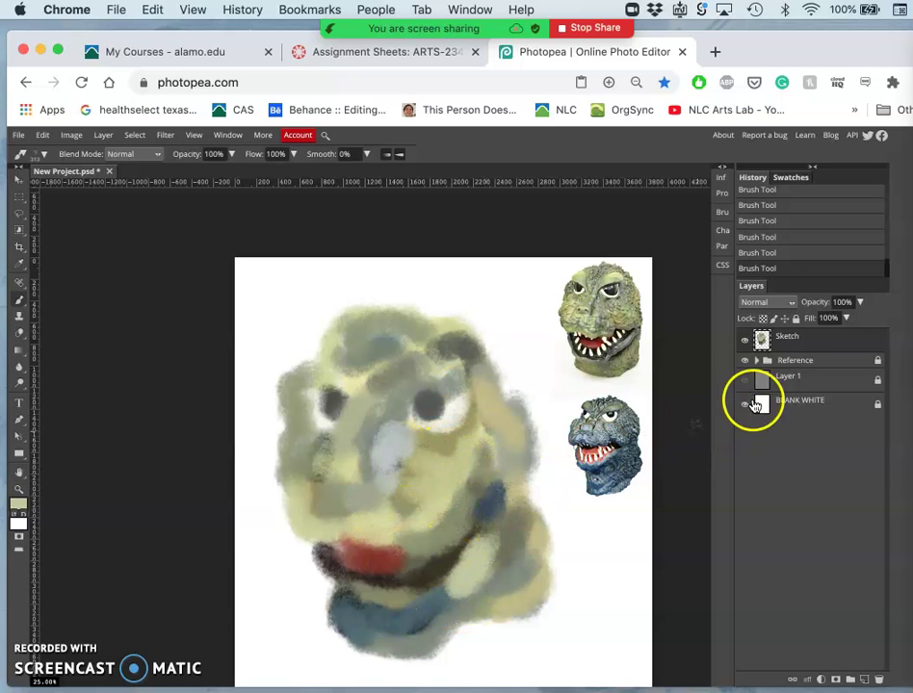
- Compare the painting against the grey and white backdrops by toggling Layer 1's visibility, leaving it hidden
left_click(744, 380)
left_click(746, 381)
left_click(748, 381)
left_click(748, 381)
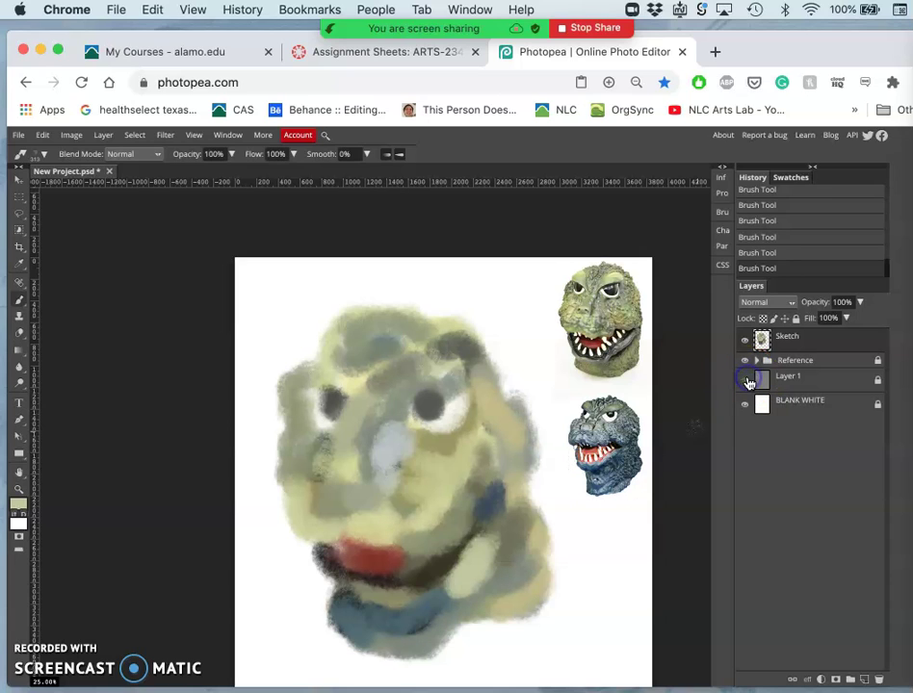
left_click(746, 385)
- Add a new layer and place it directly above the Sketch layer
left_click(800, 341)
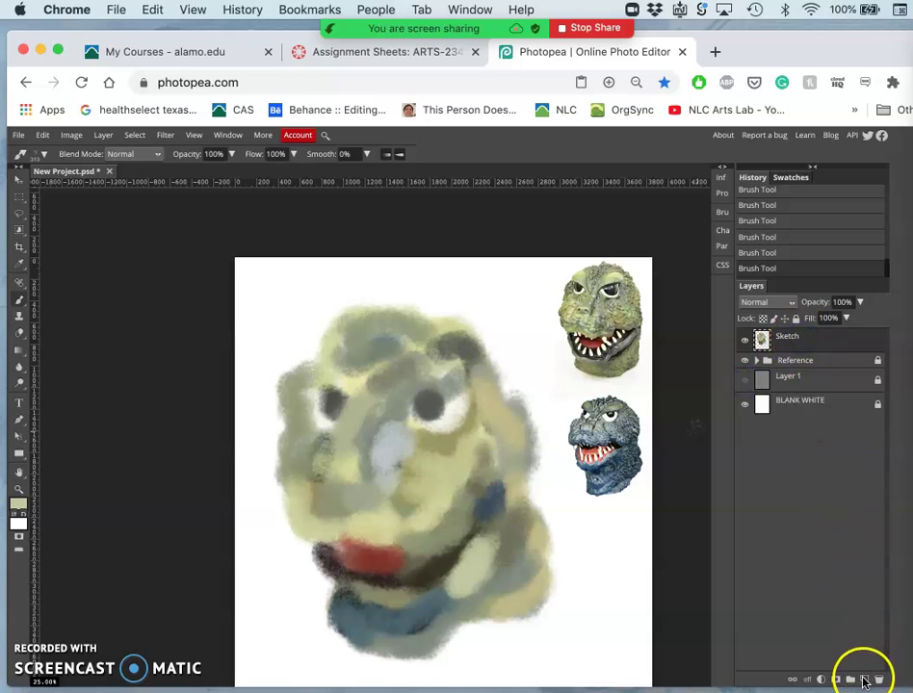
left_click(864, 679)
mouse_move(814, 405)
left_mouse_down()
mouse_move(811, 336)
mouse_move(814, 363)
left_mouse_up()
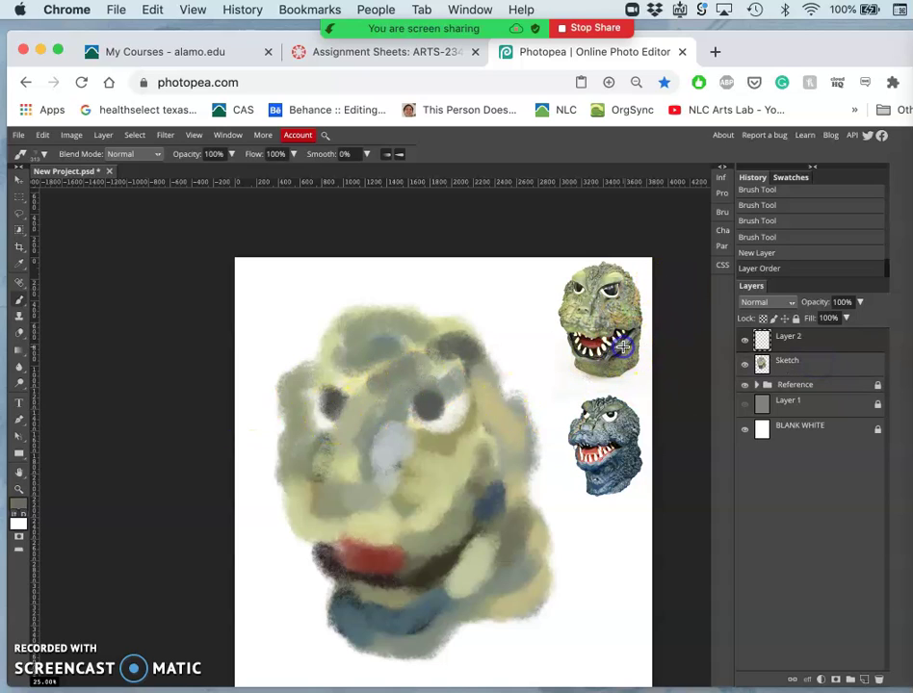
- Set the brush size to 947 px and paint grey-green over the mouth and chin on the new layer
left_click(43, 156)
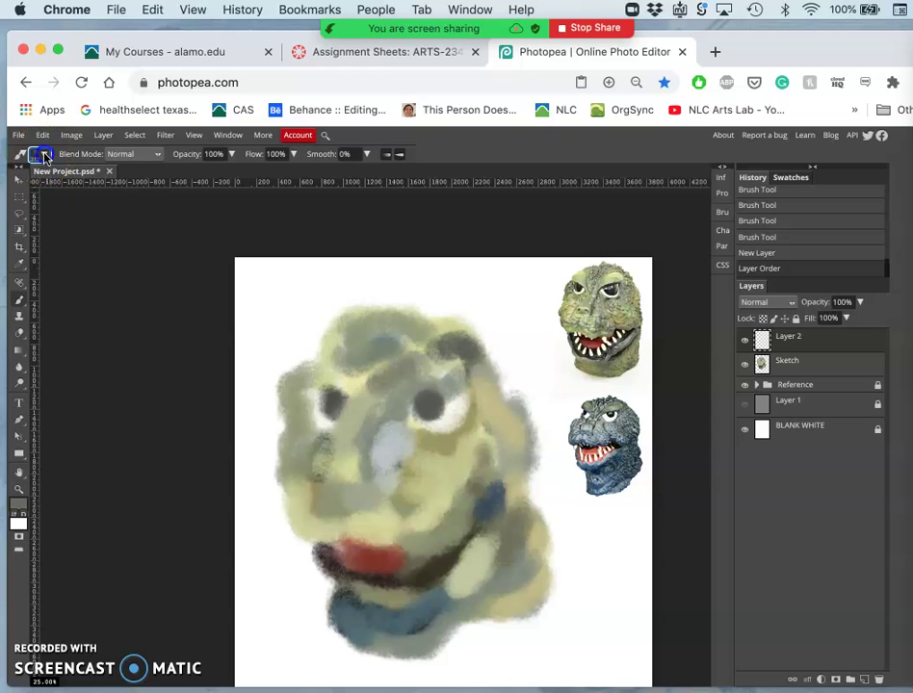
left_click(140, 187)
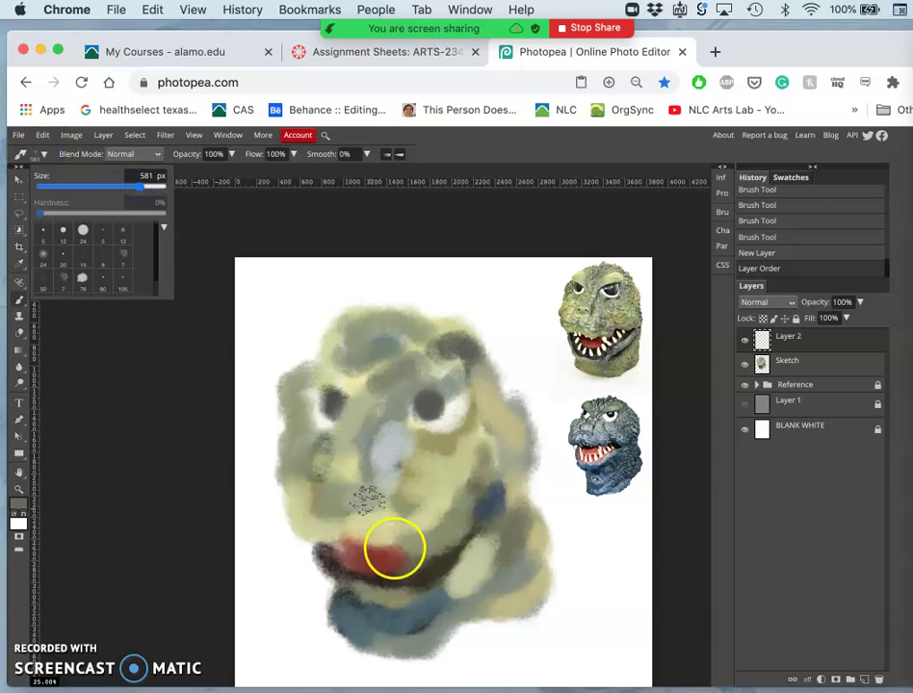
left_click(160, 190)
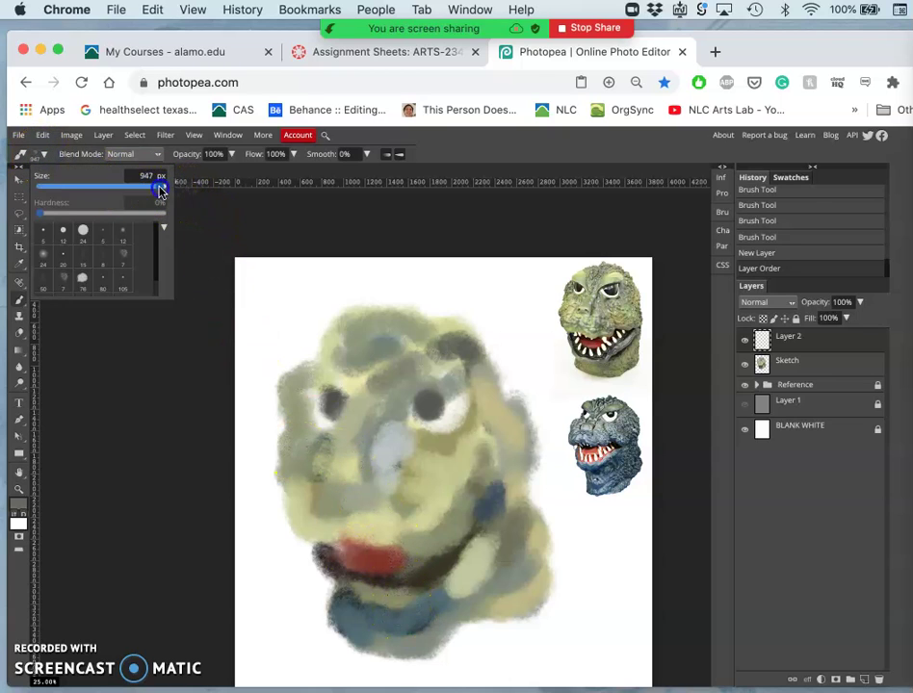
left_click(370, 575)
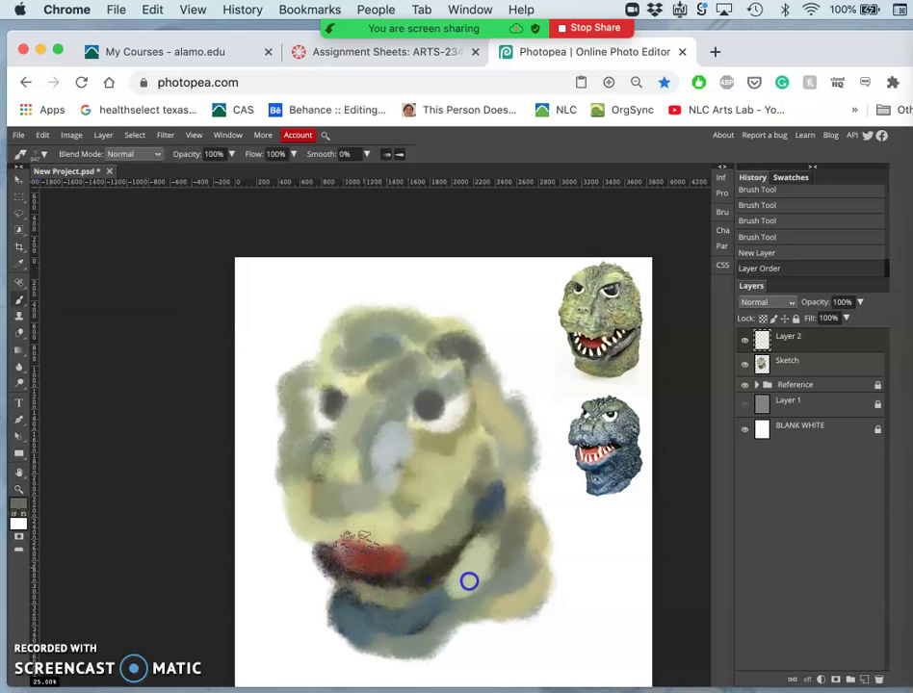
left_click_drag(358, 547, 470, 570)
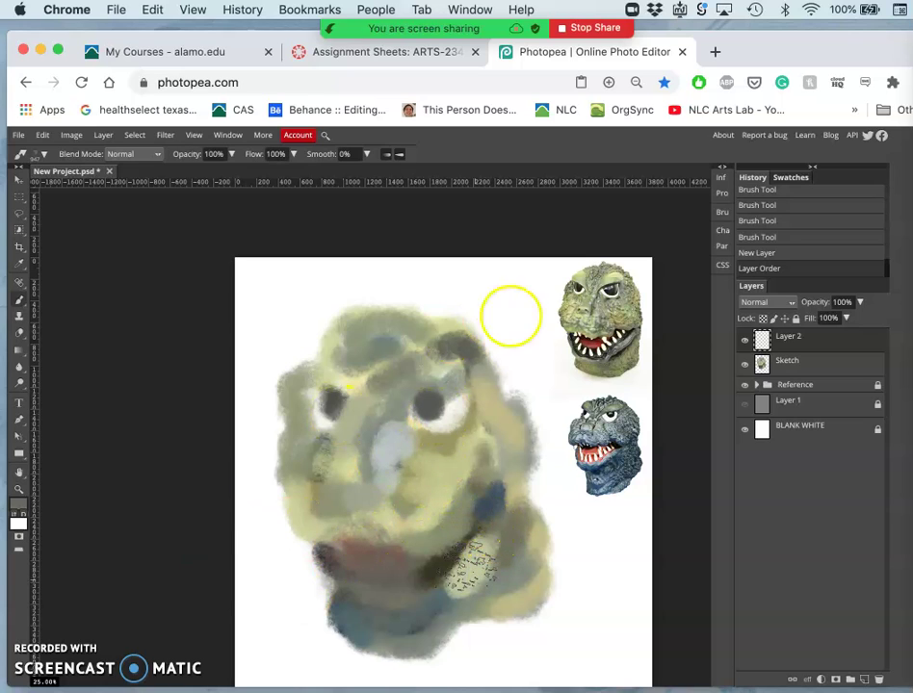
- Extend the grey-green paint on Layer 2 over the snout, eyes and neck, and move the layer below the Sketch layer
mouse_move(363, 560)
left_mouse_down()
mouse_move(473, 468)
mouse_move(449, 483)
left_mouse_up()
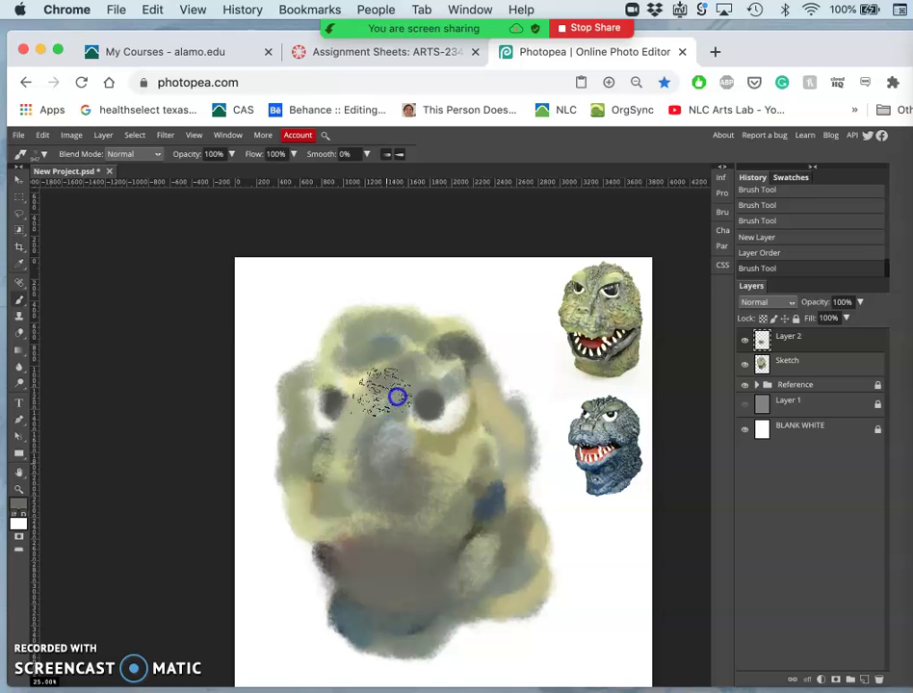
mouse_move(424, 388)
left_mouse_down()
mouse_move(435, 390)
mouse_move(377, 387)
mouse_move(336, 410)
mouse_move(423, 387)
left_mouse_up()
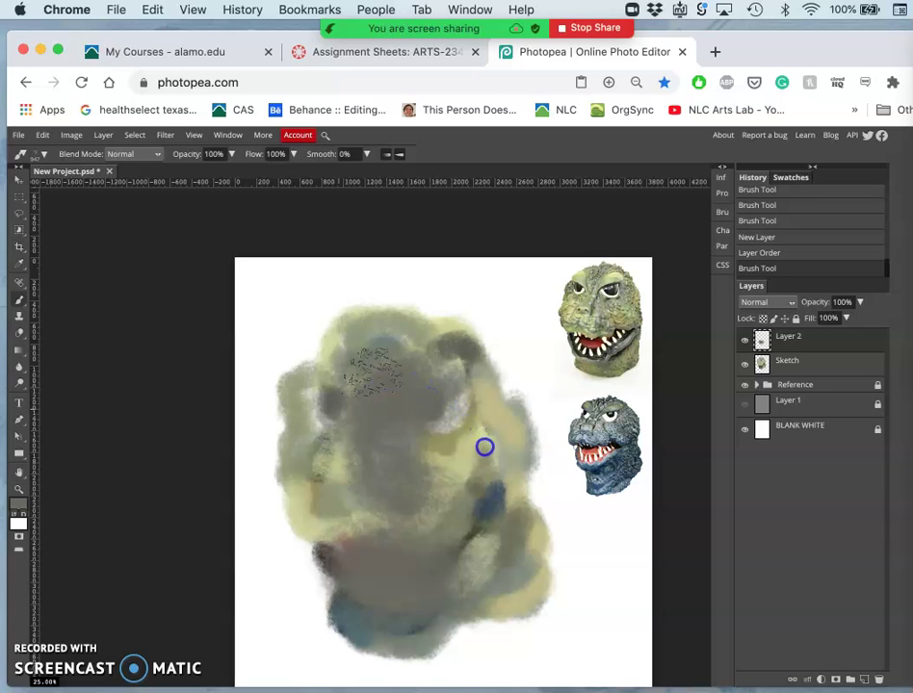
left_click_drag(499, 542, 523, 619)
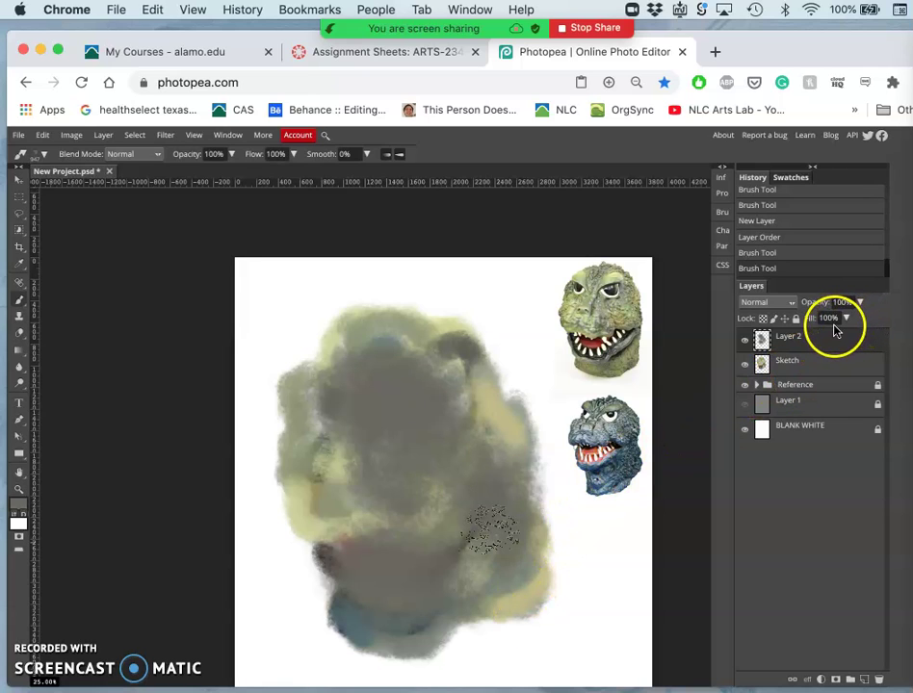
left_click(818, 343)
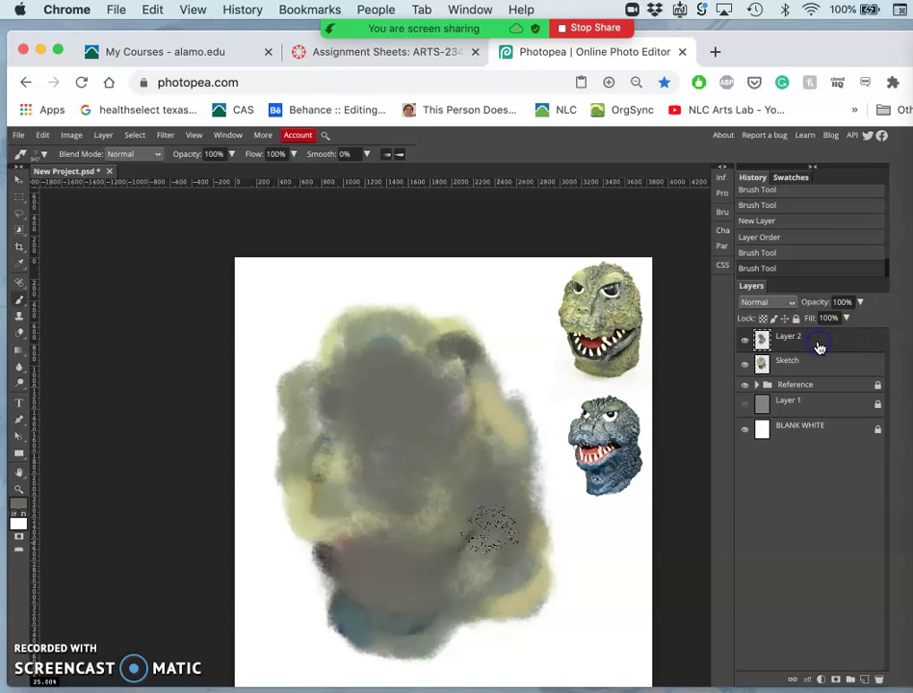
mouse_move(819, 347)
left_mouse_down()
mouse_move(817, 373)
mouse_move(809, 370)
left_mouse_up()
- Compare the Sketch layer with the grey-green paint beneath it by toggling the visibility of Sketch and Layer 2
left_click(746, 343)
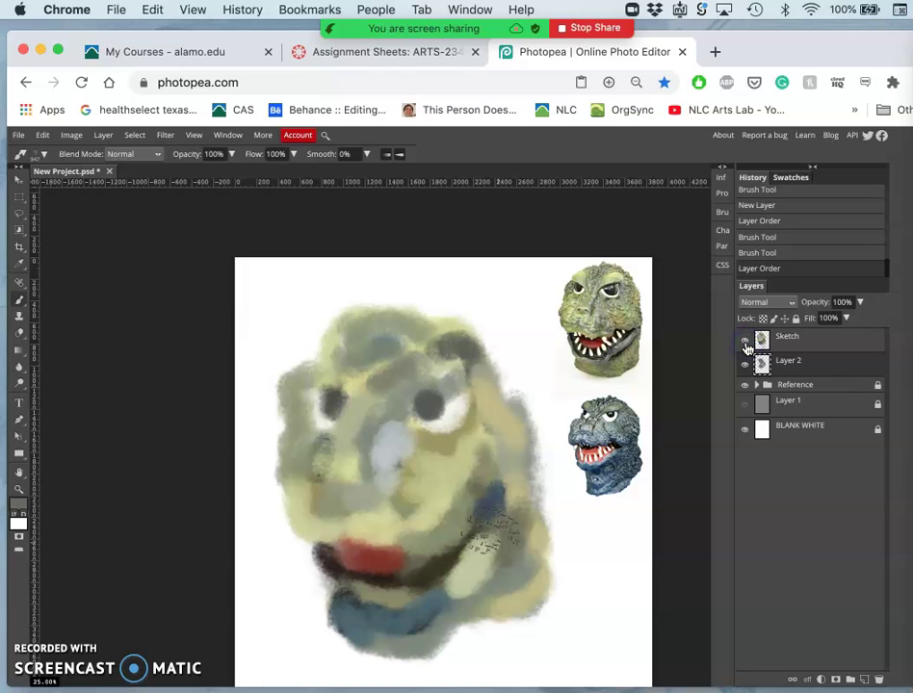
left_click(745, 364)
left_click(745, 365)
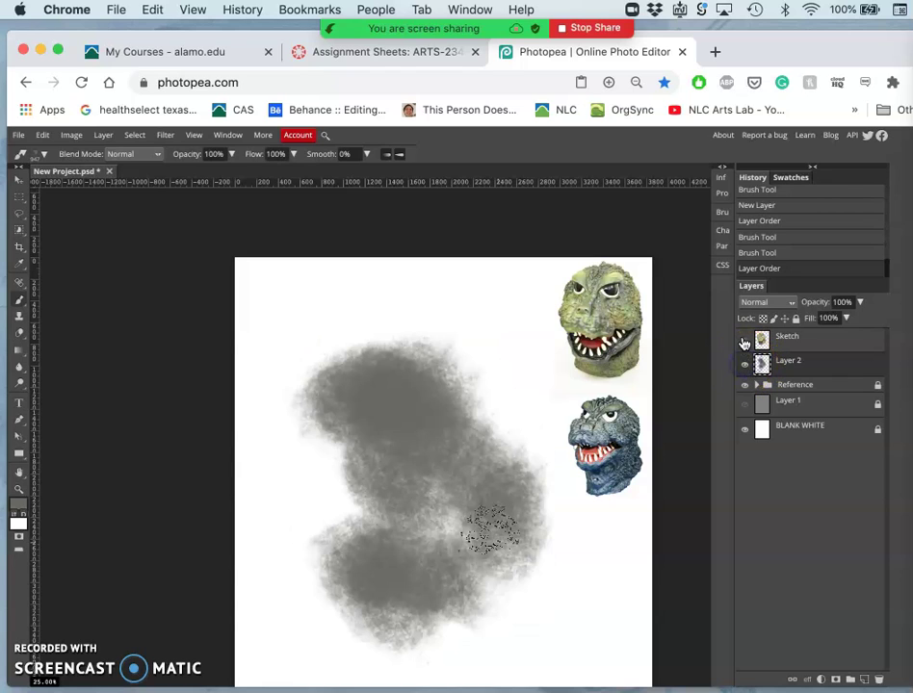
left_click(743, 342)
left_click(746, 367)
left_click(746, 367)
left_click(747, 367)
left_click(747, 369)
left_click(746, 369)
left_click(747, 369)
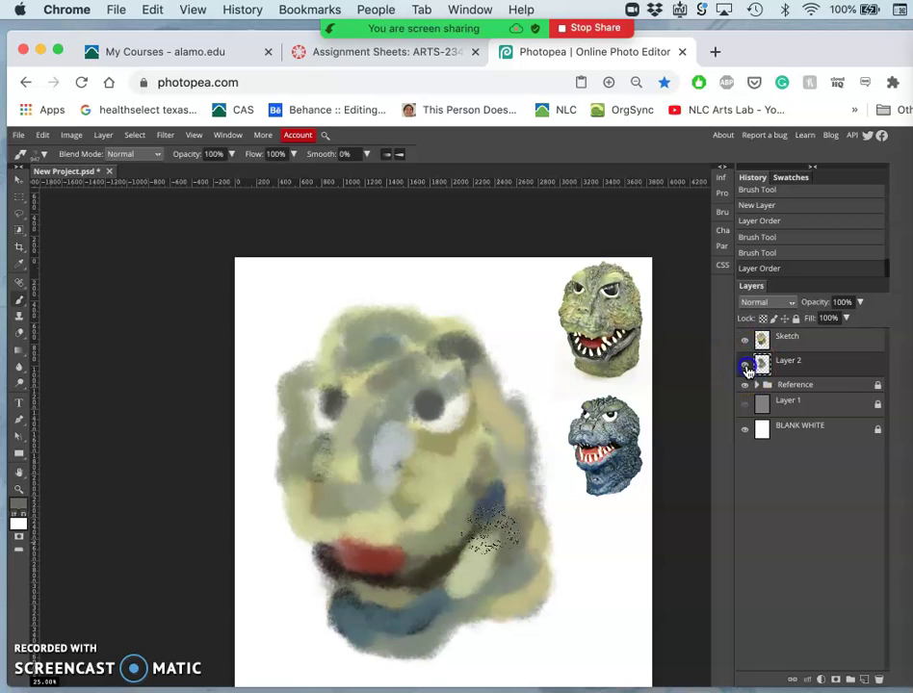
left_click(746, 369)
left_click(746, 369)
left_click(746, 369)
left_click(746, 369)
- Merge the Sketch layer and Layer 2 into one layer
left_click(788, 344)
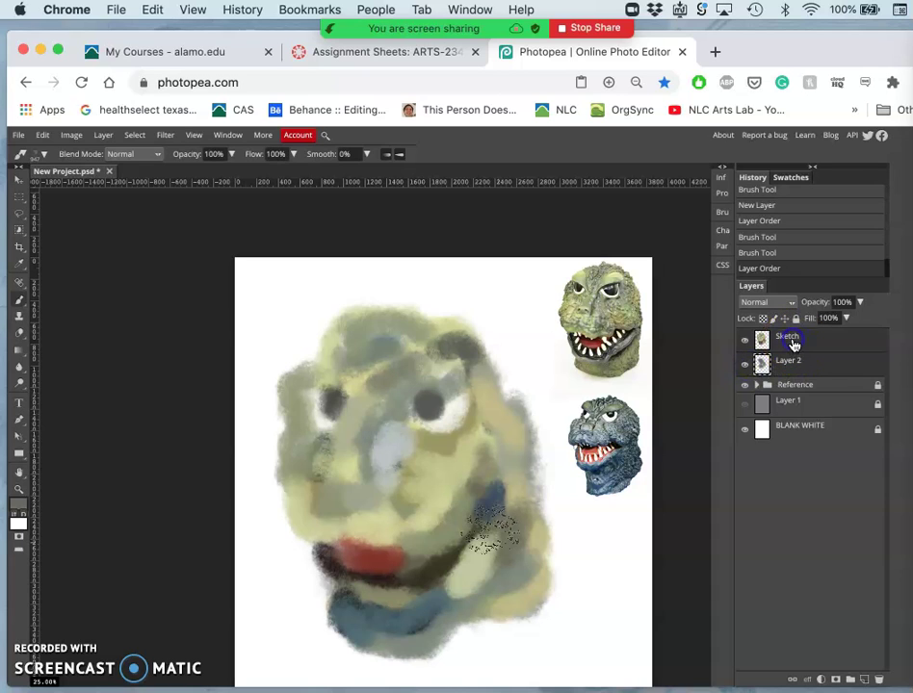
left_click(102, 136)
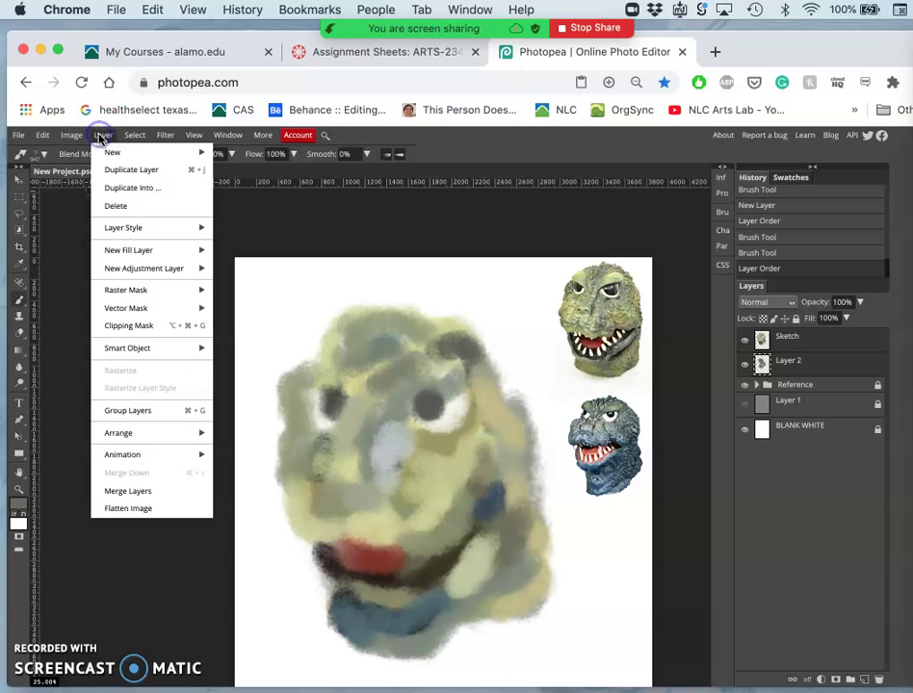
left_click(146, 492)
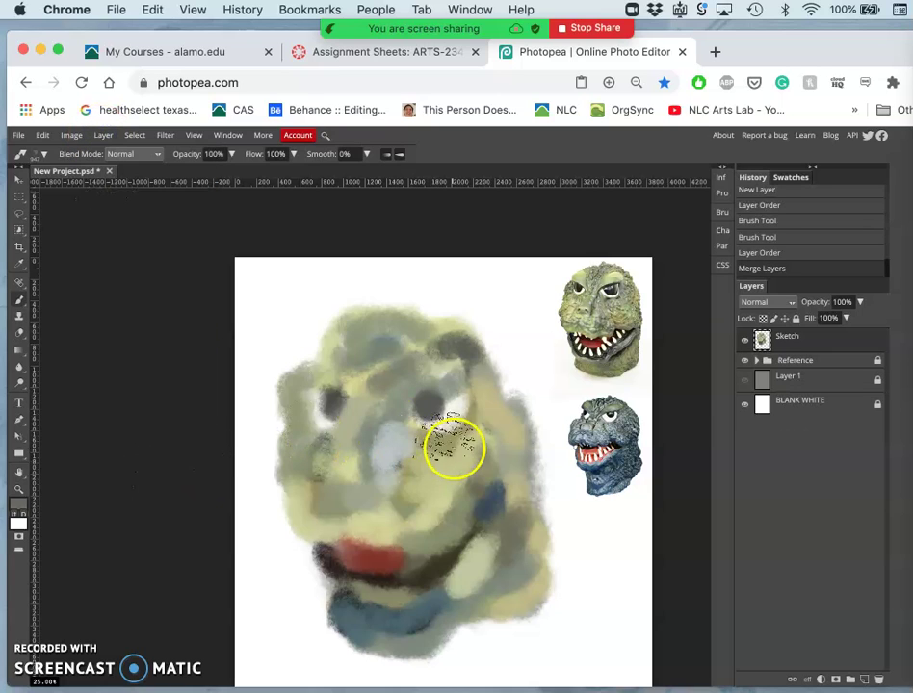
- Inspect the merged painting against the grey and white backdrops by toggling the visibility of Sketch, Layer 1 and BLANK WHITE
left_click(746, 342)
left_click(746, 342)
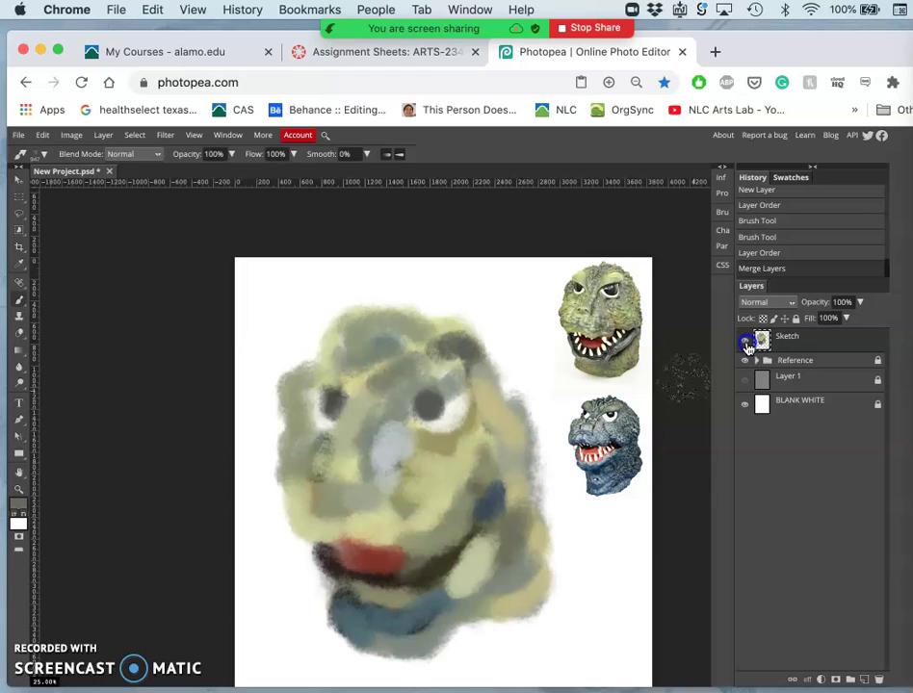
left_click(746, 381)
left_click(747, 381)
left_click(747, 381)
left_click(746, 381)
left_click(746, 382)
left_click(747, 381)
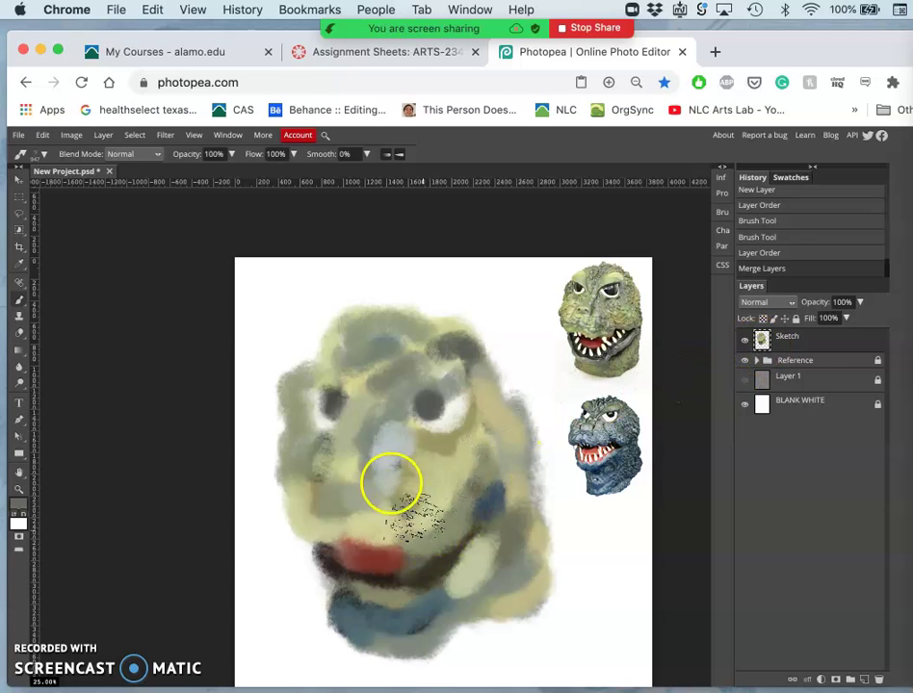
mouse_move(369, 471)
left_mouse_down()
mouse_move(372, 439)
mouse_move(396, 404)
mouse_move(379, 457)
mouse_move(409, 427)
mouse_move(477, 501)
left_mouse_up()
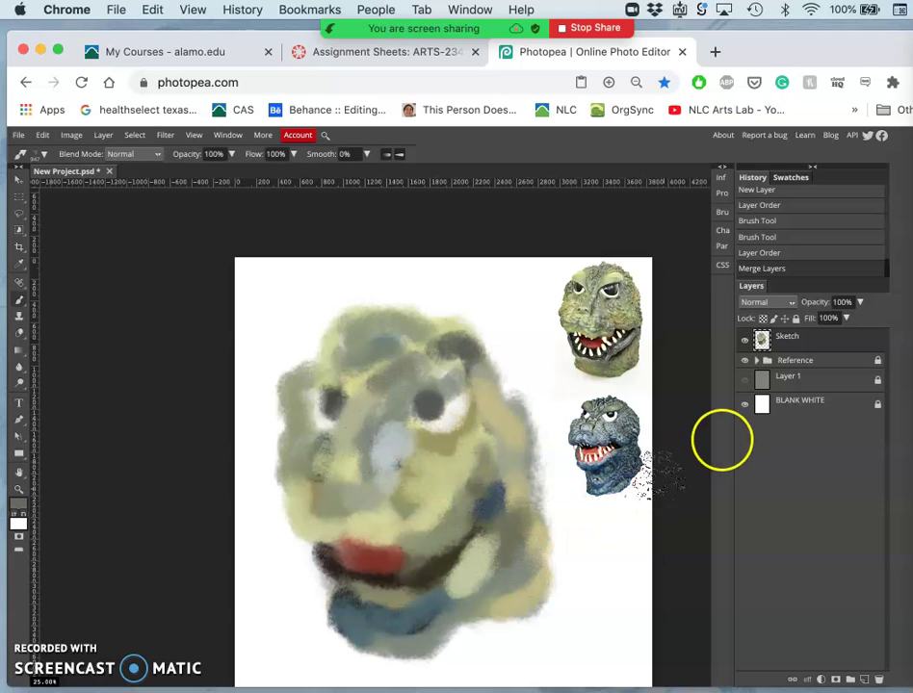
left_click(747, 381)
left_click(747, 383)
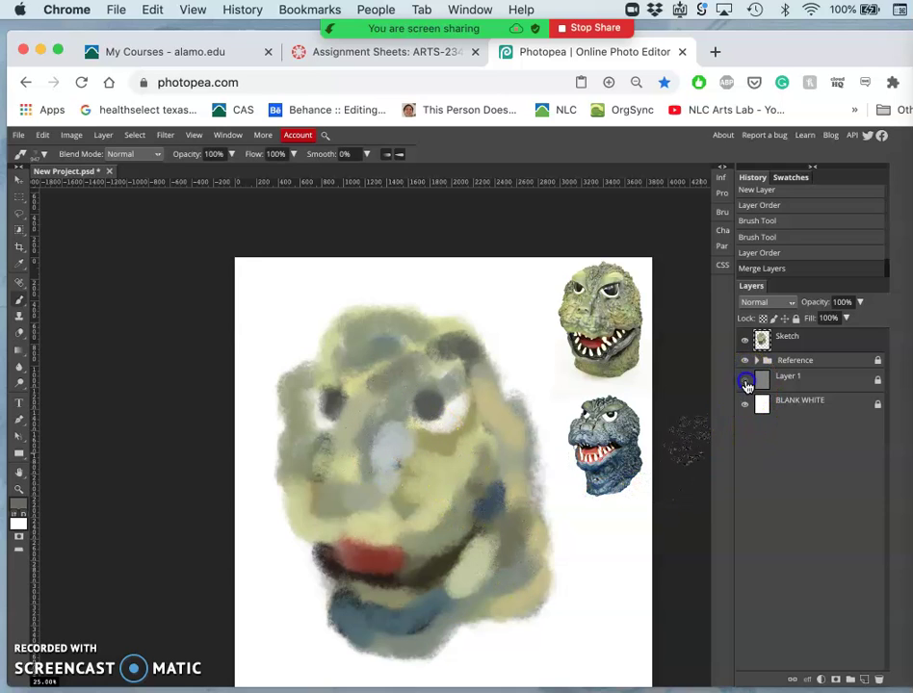
left_click(744, 405)
left_click(744, 405)
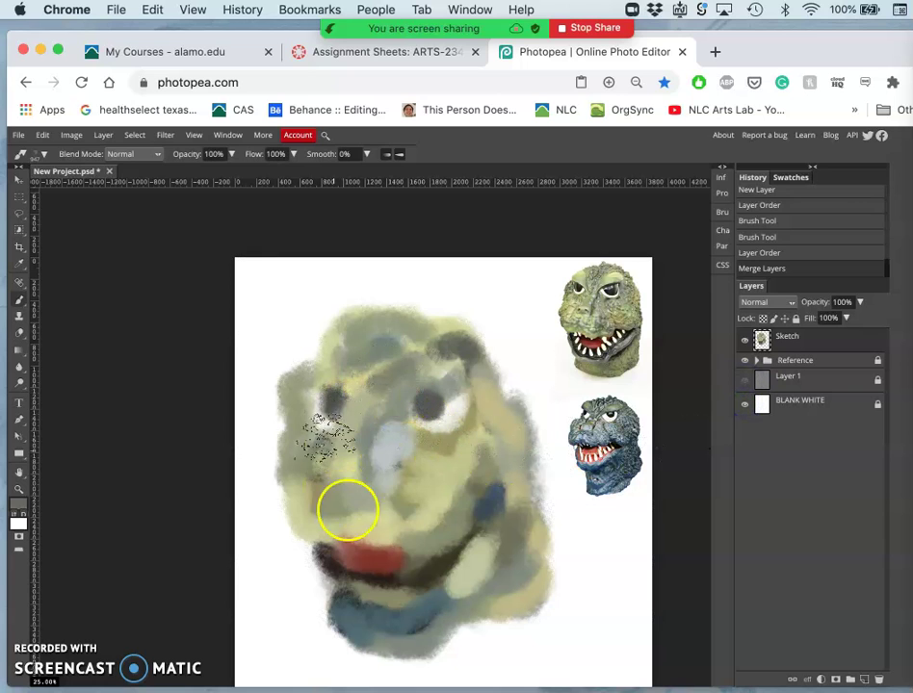
left_click_drag(443, 428, 483, 466)
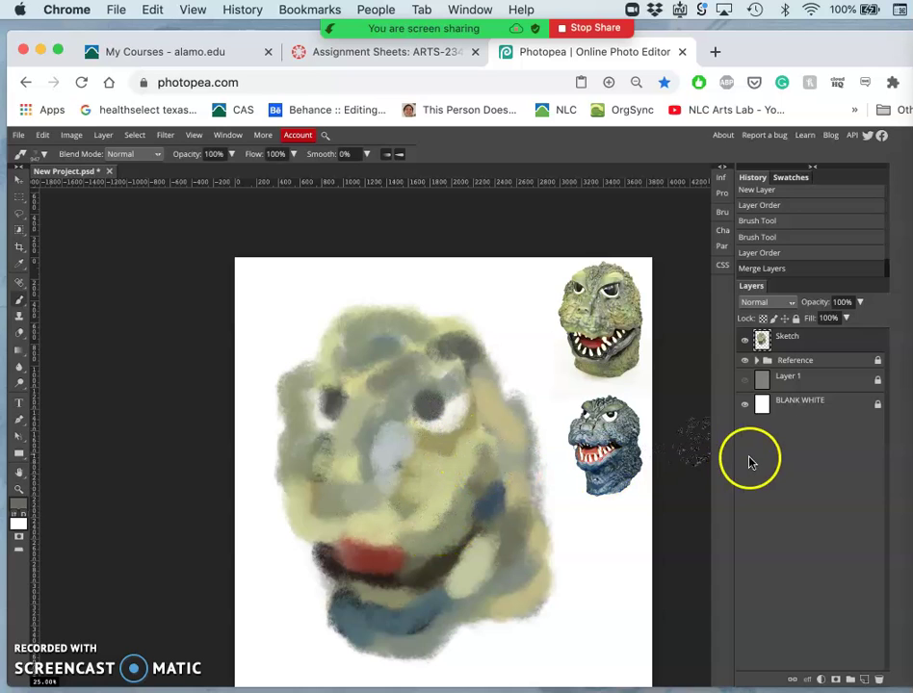
- Show the grey Layer 1 backdrop and add a new layer above the Sketch layer
left_click(744, 382)
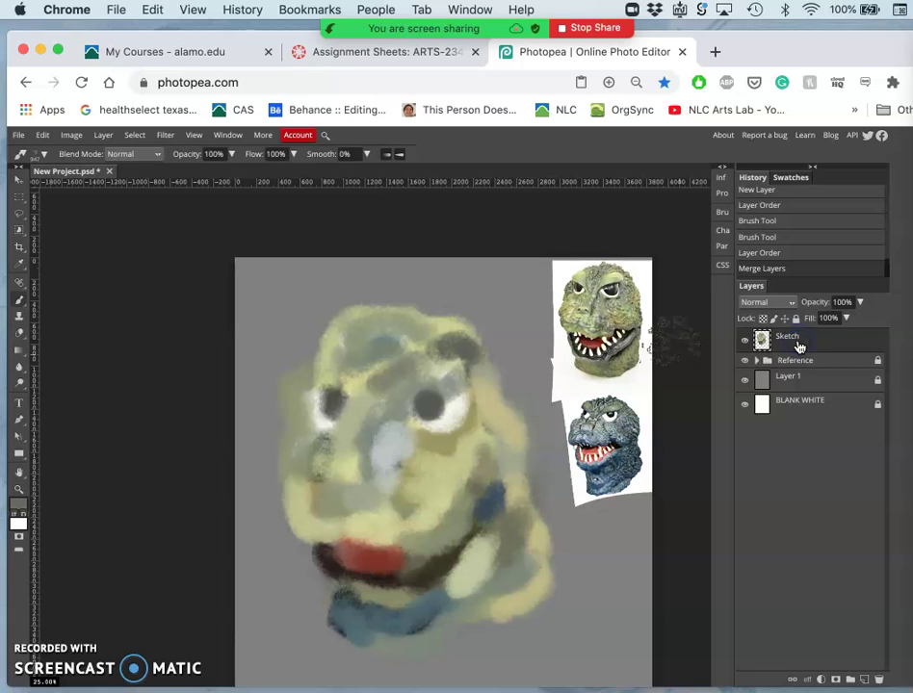
left_click(864, 679)
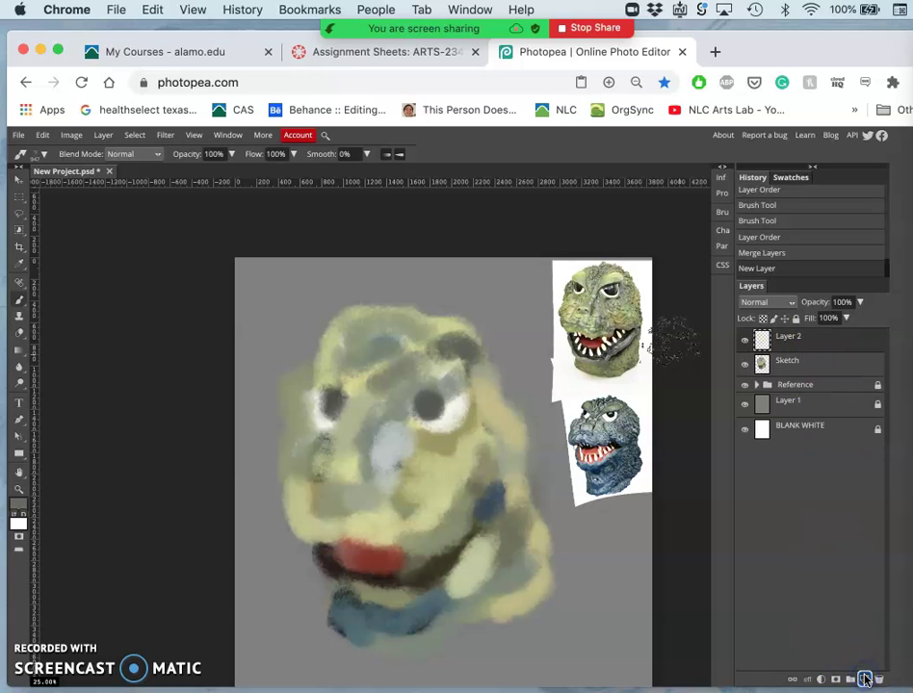
- Lock the Sketch layer and rename the empty layer above it "Refined Paint"
left_click(795, 320)
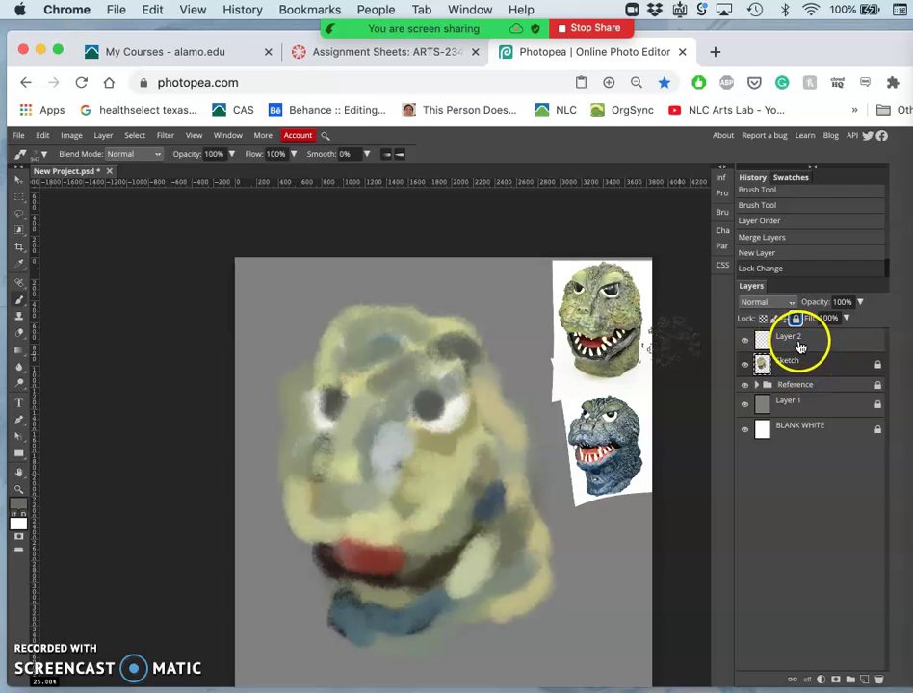
left_click(799, 347)
double_click(786, 338)
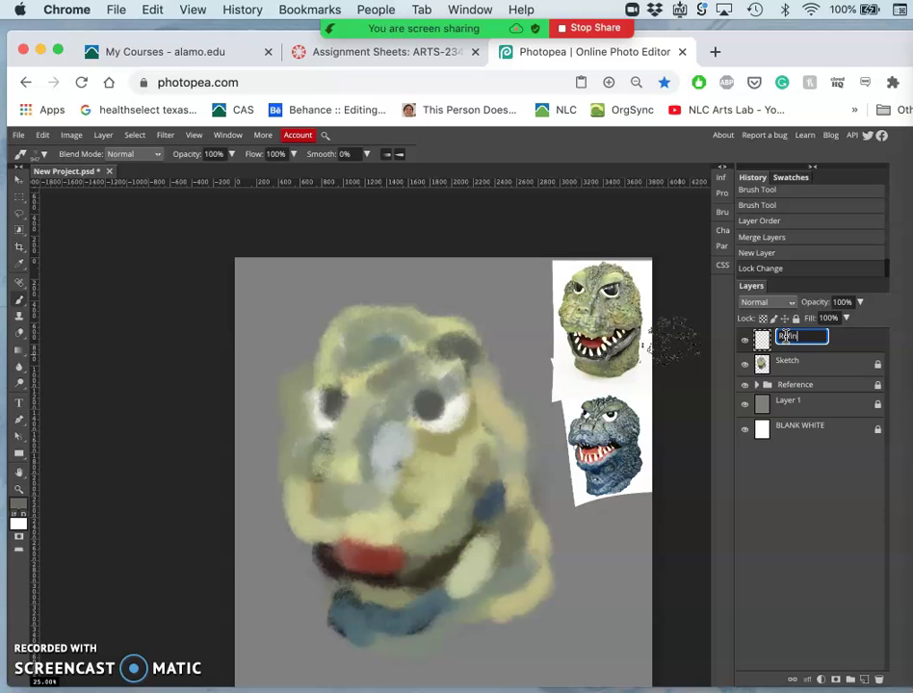
type("Refined Paint")
left_click(829, 362)
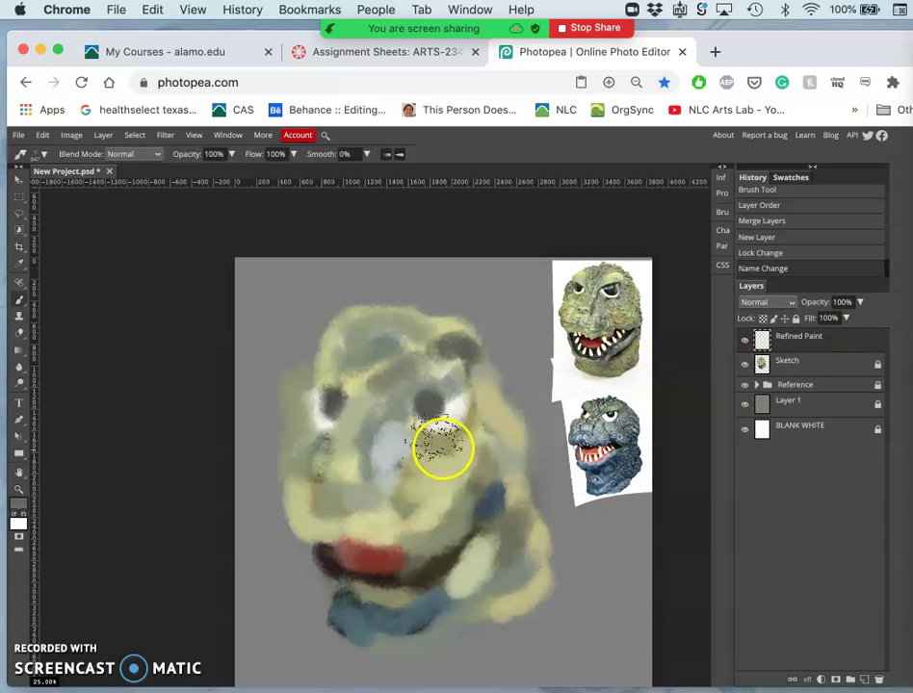
- Set the brush size to 282 px and dab dark blue-grey, sampled beside the blue reference head's eye, onto the larger eye's pupil
scroll(380, 409, "down", 5)
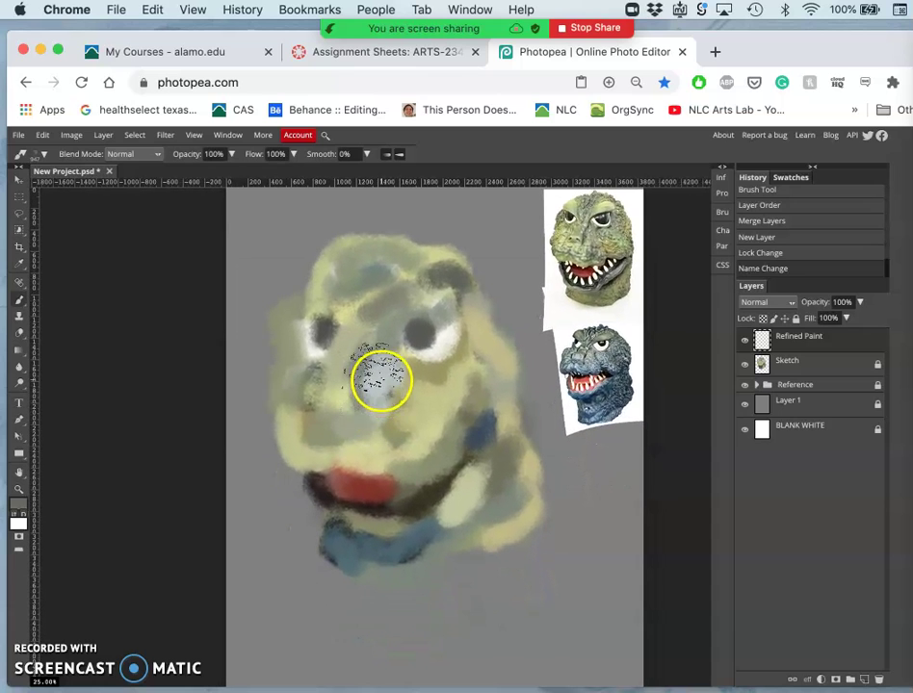
left_click(43, 155)
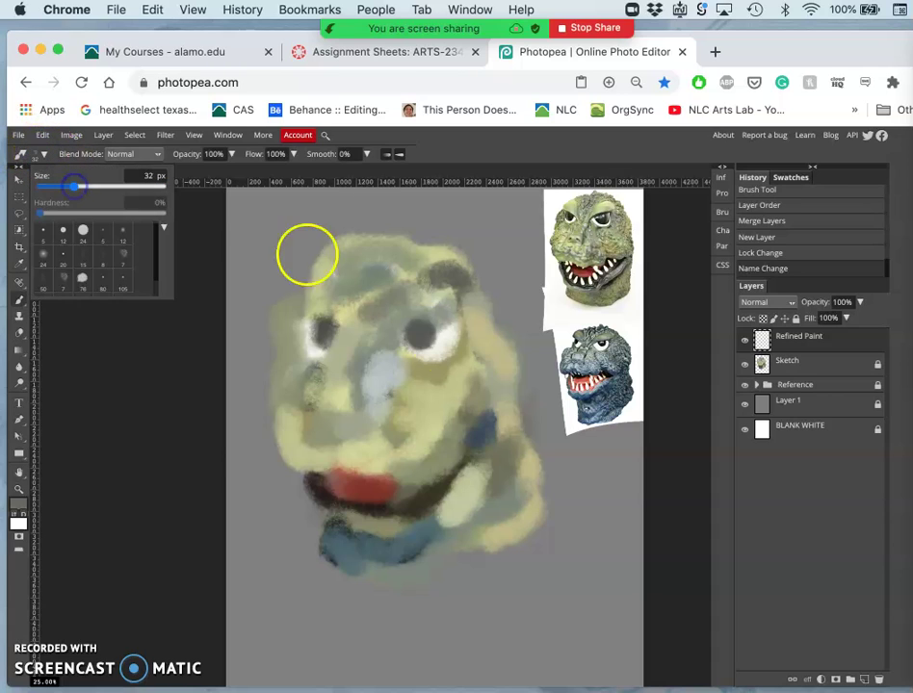
left_click(97, 187)
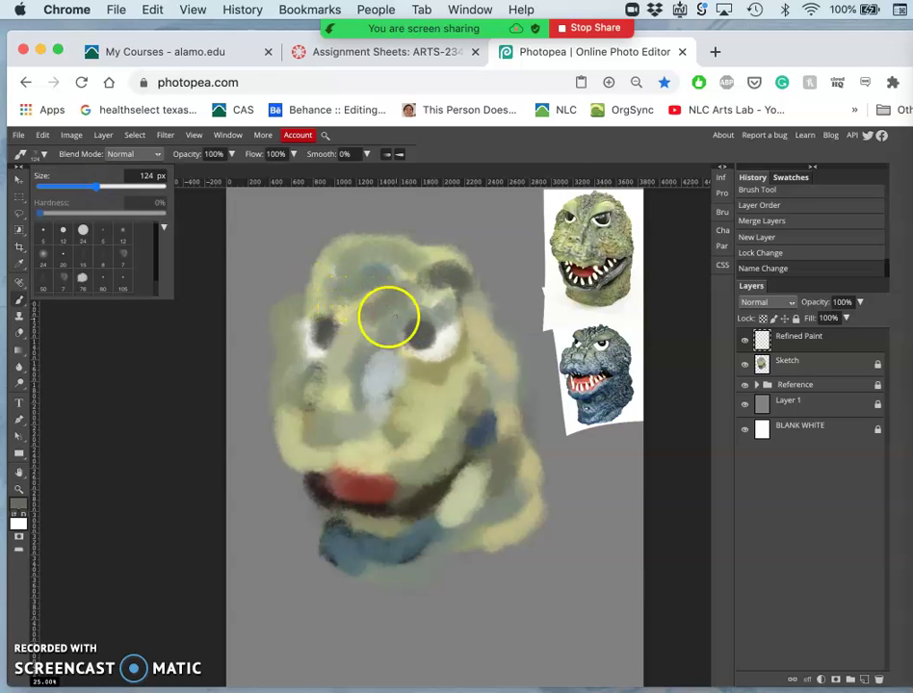
left_click(117, 188)
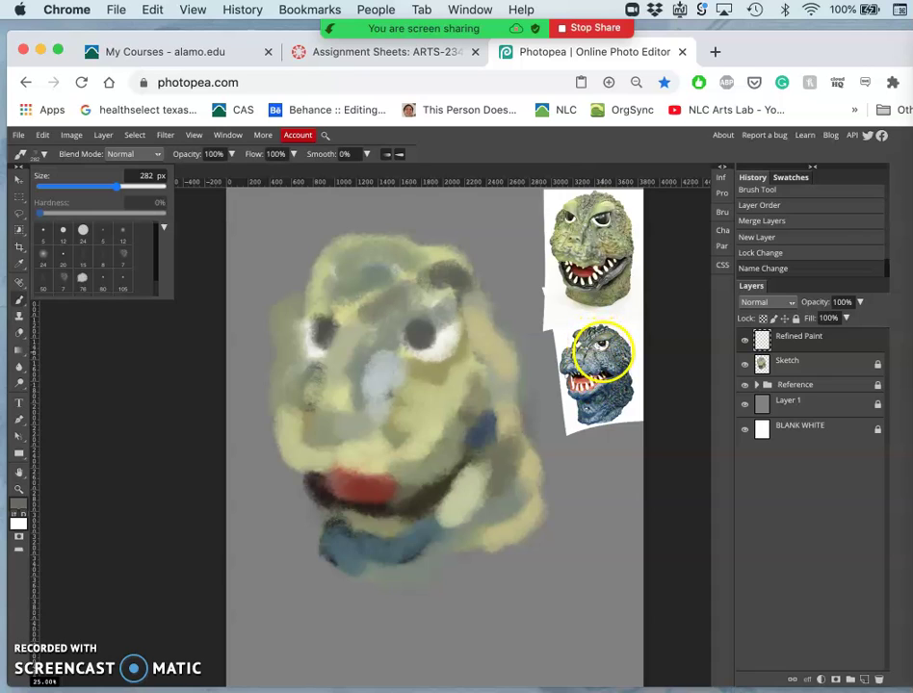
left_click(602, 351, "alt")
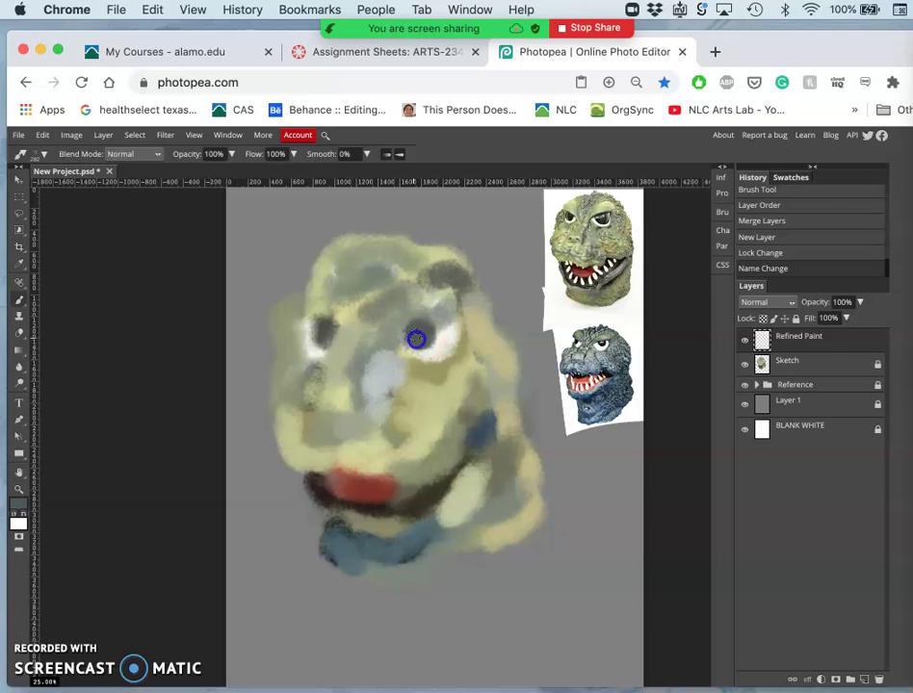
left_click(425, 336)
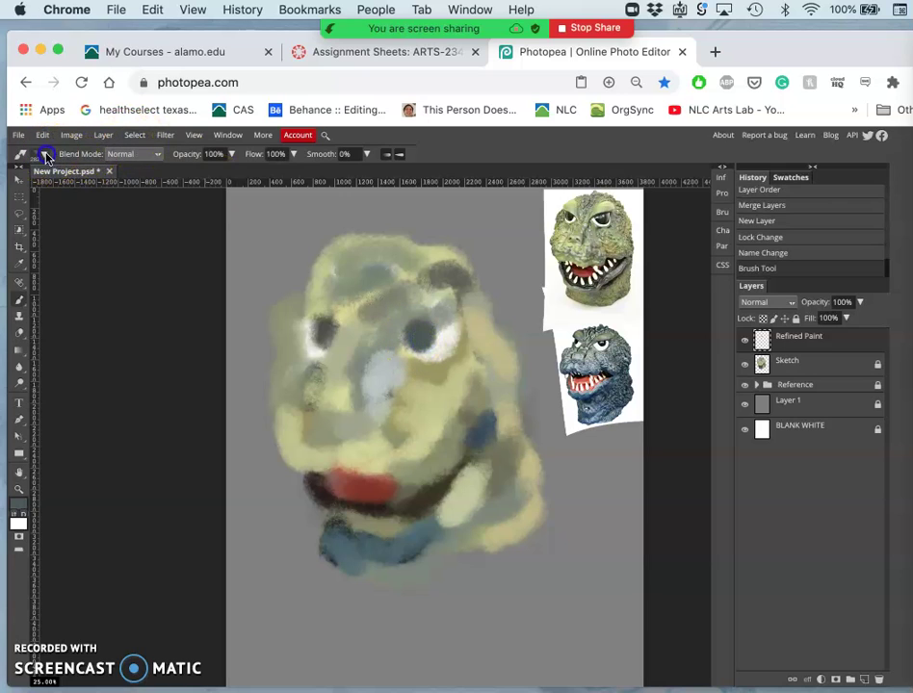
- Reduce the brush size to 55 px
left_click(41, 154)
left_click(84, 188)
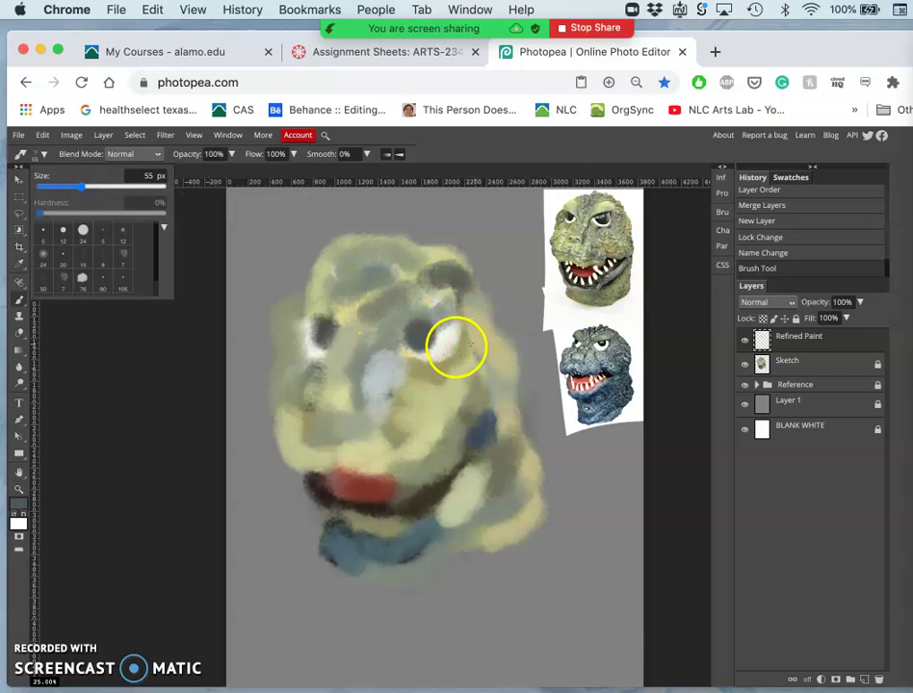
- Try a thin blue-grey outline around the upper rim of the larger eye, and undo the stroke
left_click(403, 339)
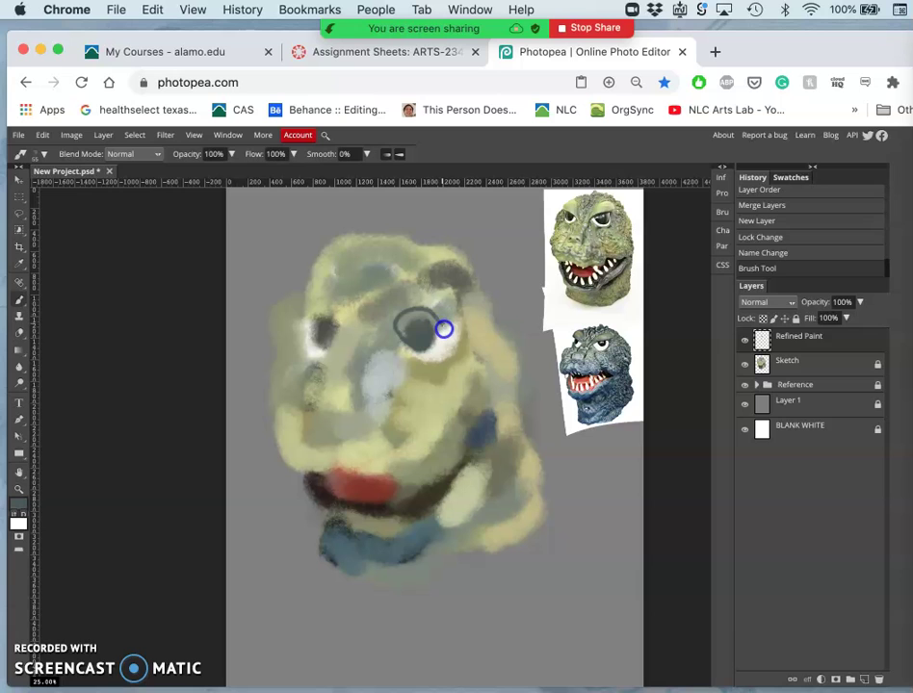
scroll(416, 325, "up", 6)
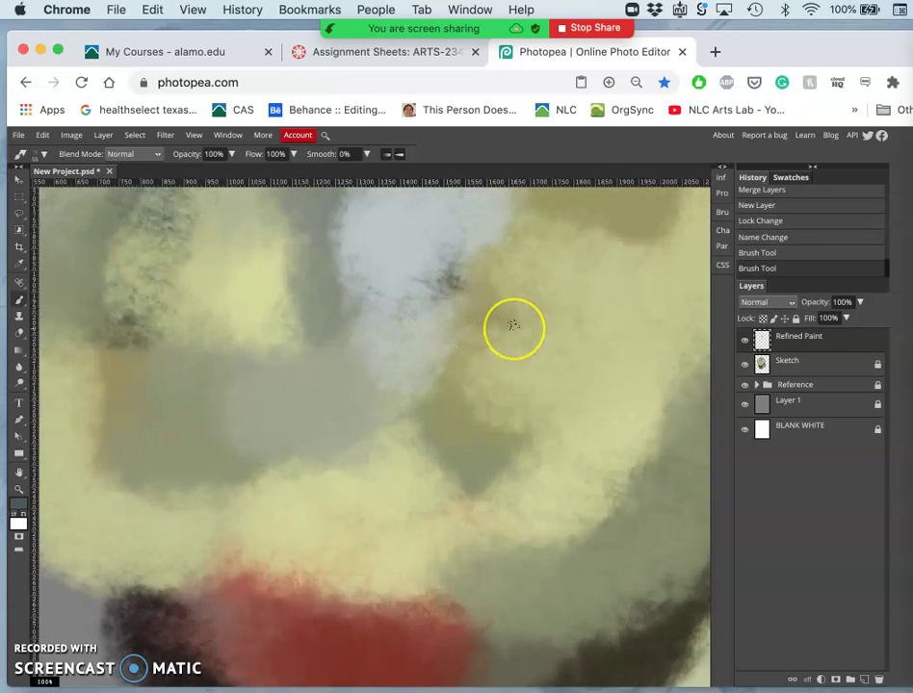
scroll(512, 325, "up", 6)
scroll(512, 325, "right", 2)
scroll(512, 326, "up", 2)
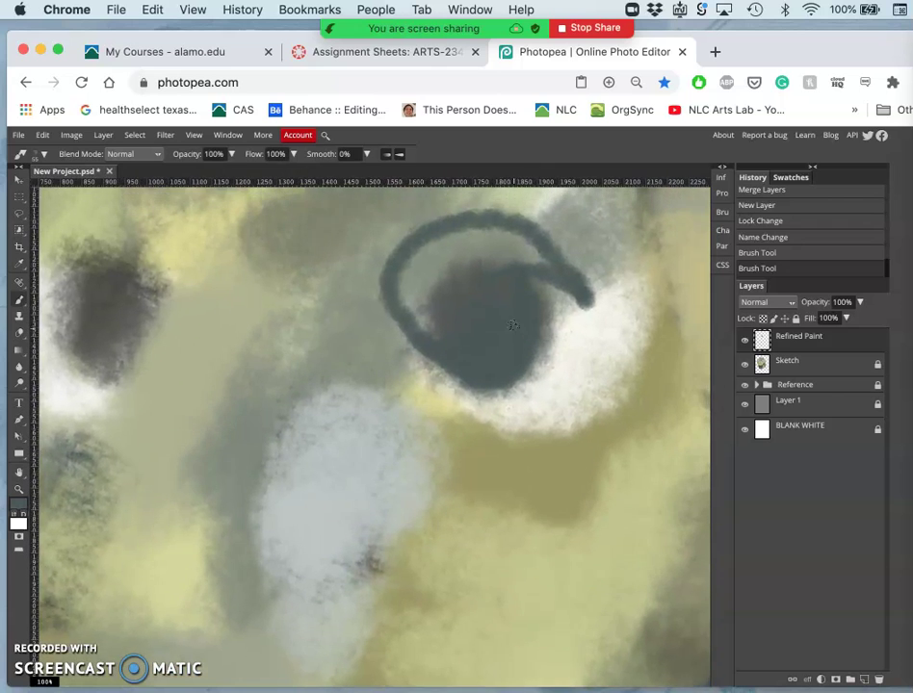
scroll(512, 326, "right", 1)
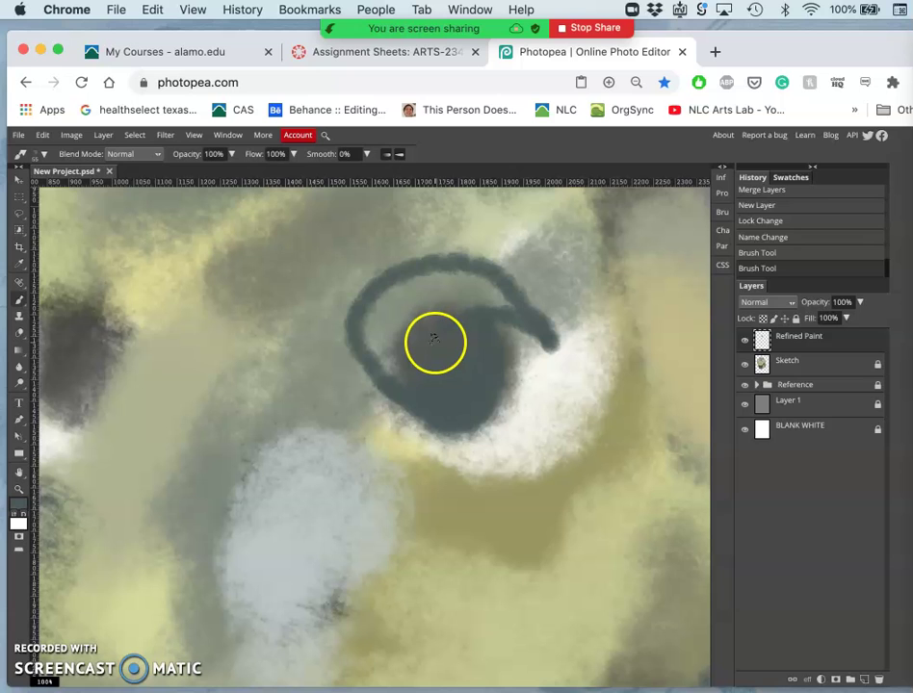
key("super+z")
- Lower the brush opacity to 65%
scroll(434, 347, "down", 6)
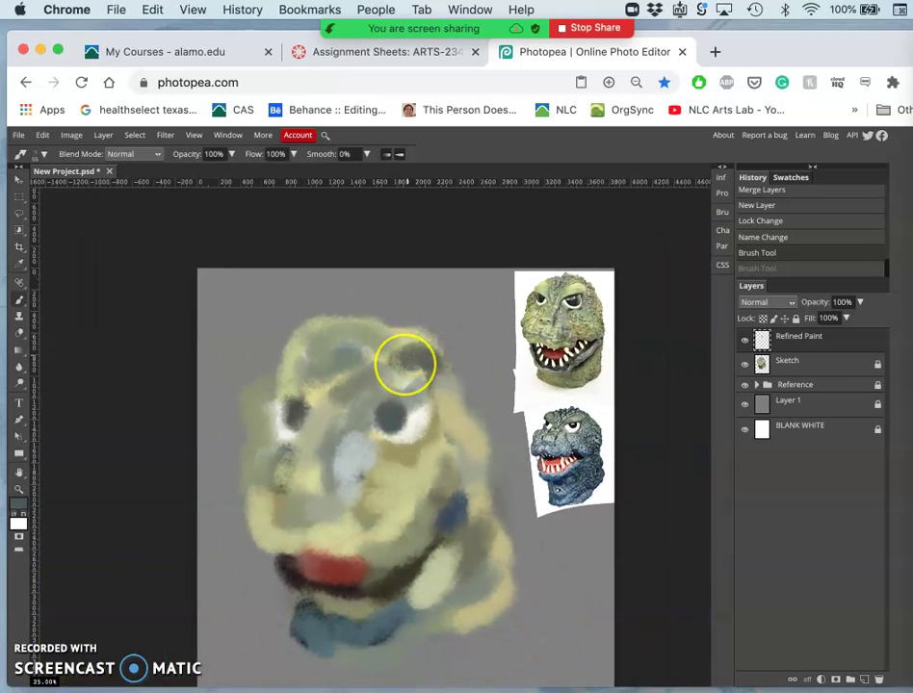
scroll(404, 364, "down", 2)
scroll(405, 364, "down", 2)
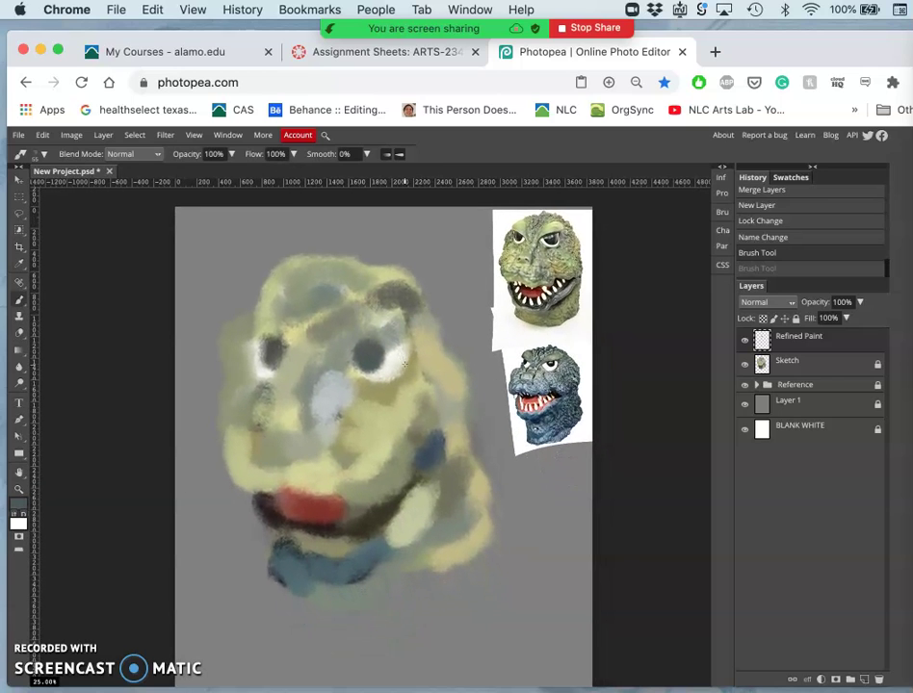
left_click(231, 155)
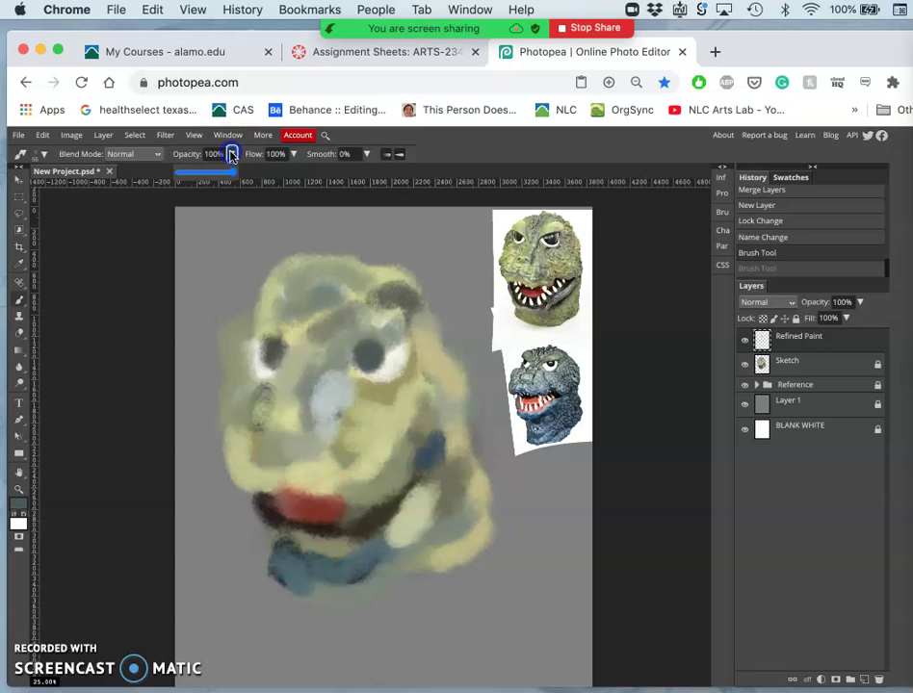
left_click_drag(232, 173, 213, 174)
left_click_drag(214, 173, 218, 172)
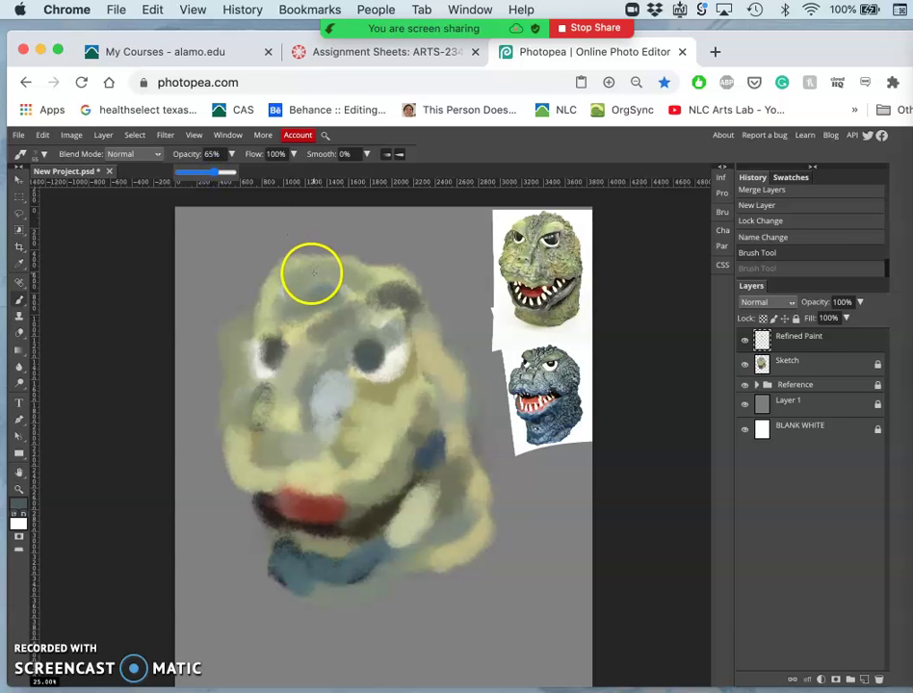
- Choose the 24 px preset brush tip and set its size to 202 px
left_click(38, 154)
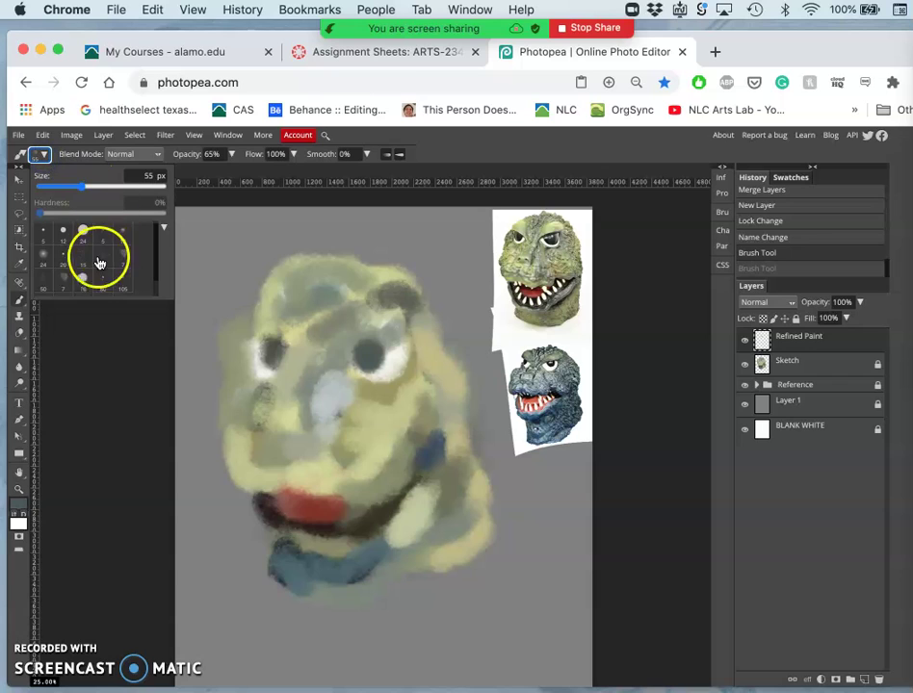
left_click(81, 230)
left_click_drag(100, 190, 108, 190)
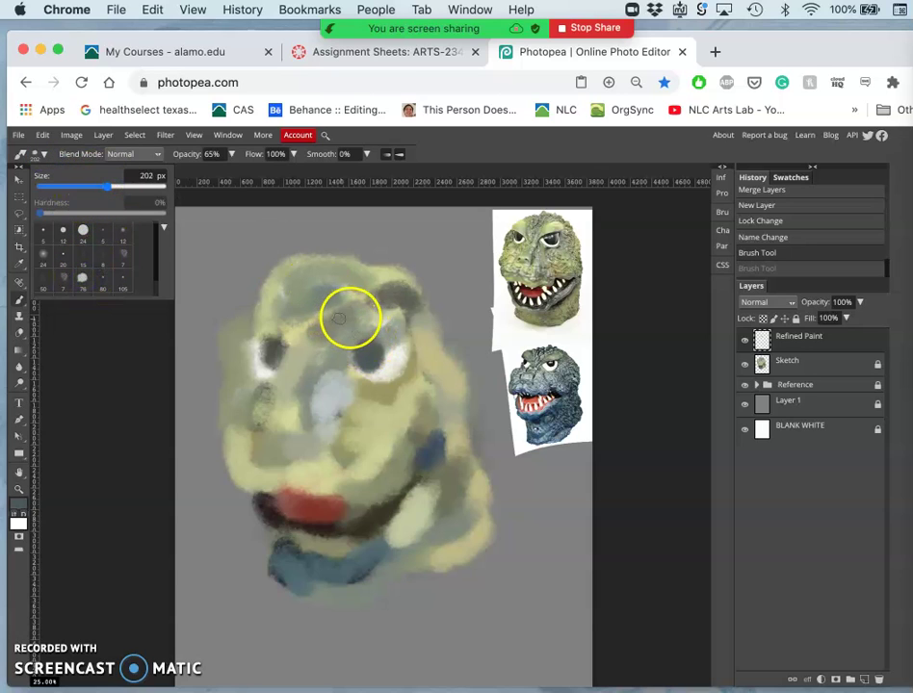
- Paint semi-transparent blue-grey strokes from the brow down the bridge of the nose, beside the larger eye's pupil
left_click_drag(353, 318, 330, 351)
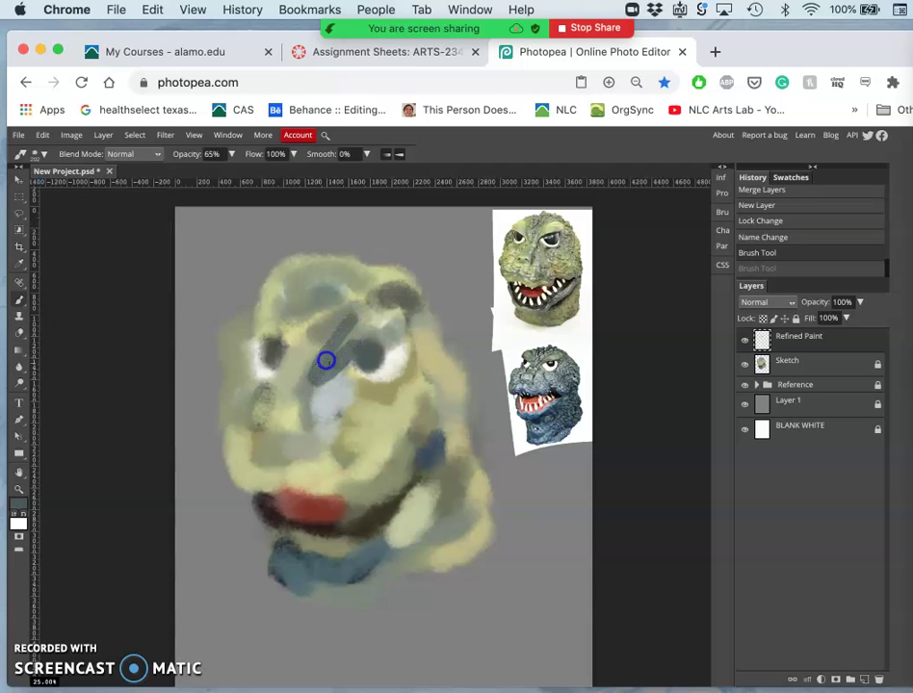
scroll(325, 362, "up", 3)
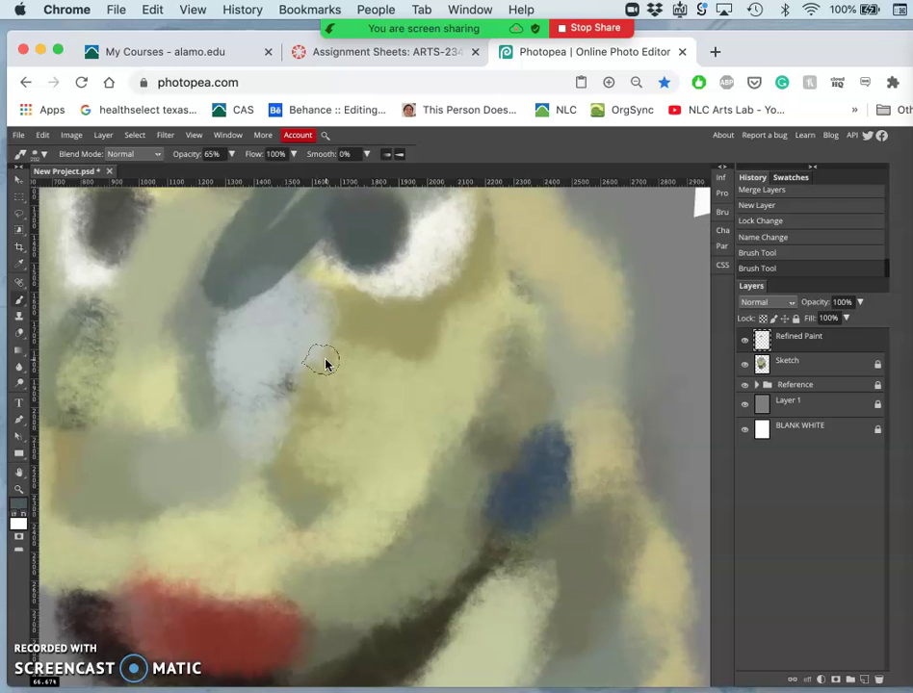
scroll(326, 362, "up", 3)
mouse_move(385, 261)
left_mouse_down()
mouse_move(354, 350)
mouse_move(359, 429)
left_mouse_up()
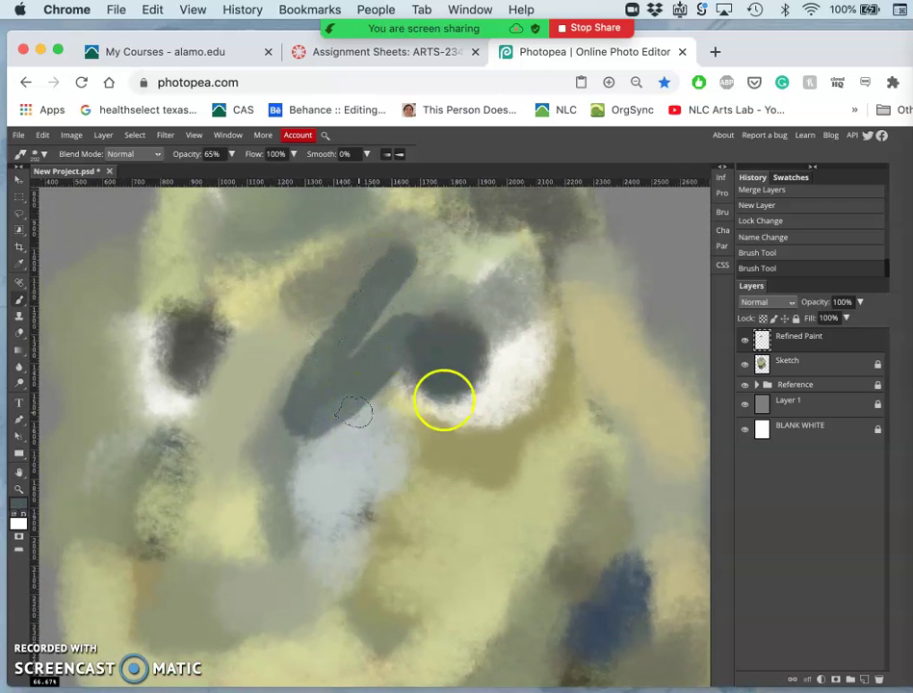
- Compare the painting with and without the Refined Paint layer by repeatedly hiding and showing it
left_click(744, 341)
left_click(744, 340)
left_click(743, 341)
left_click(743, 341)
left_click(743, 340)
left_click(744, 341)
left_click(743, 342)
left_click(743, 342)
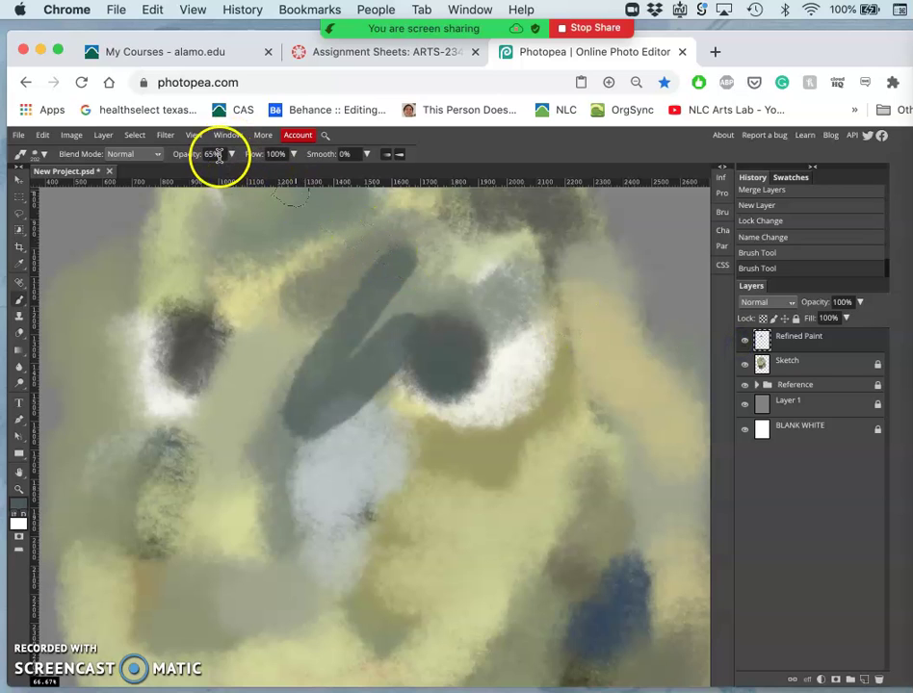
- Set the brush's tip dynamics to size jitter 71%, minimal diameter 6%, angle jitter 53%, roundness jitter 27% and minimal roundness 3%
left_click(44, 156)
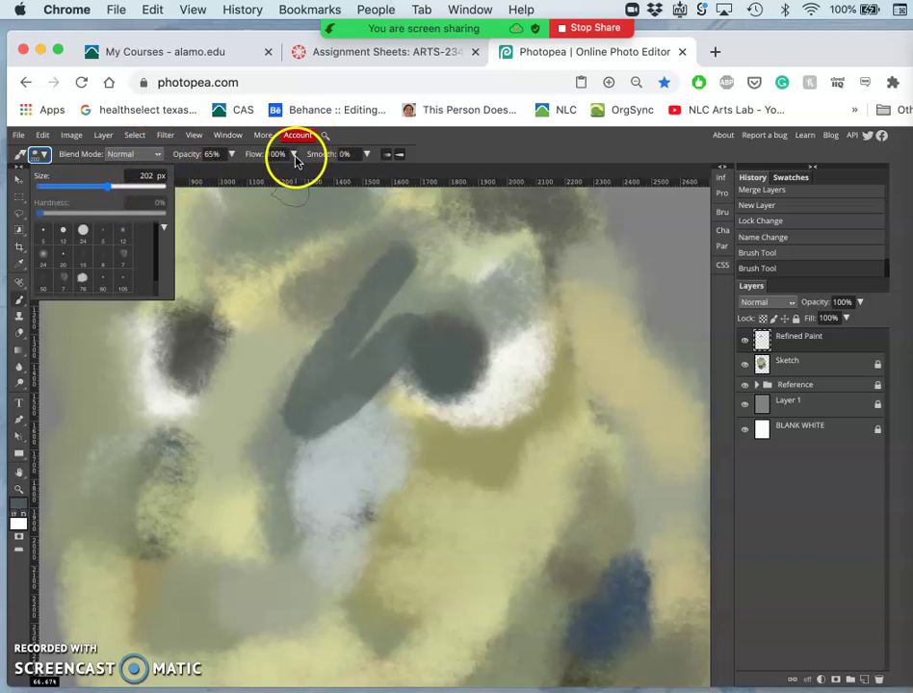
left_click(721, 211)
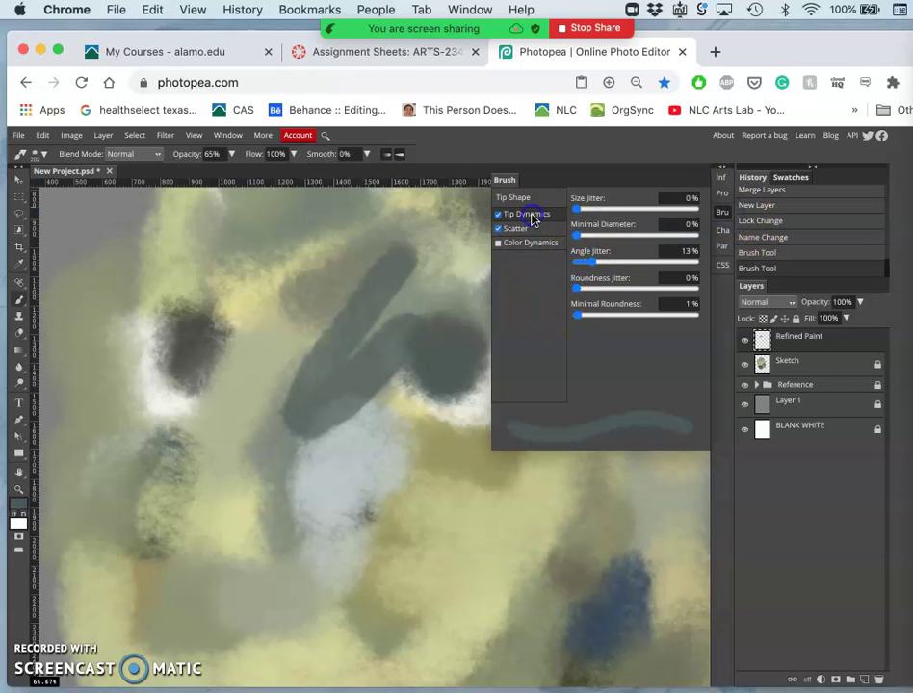
left_click_drag(577, 208, 660, 211)
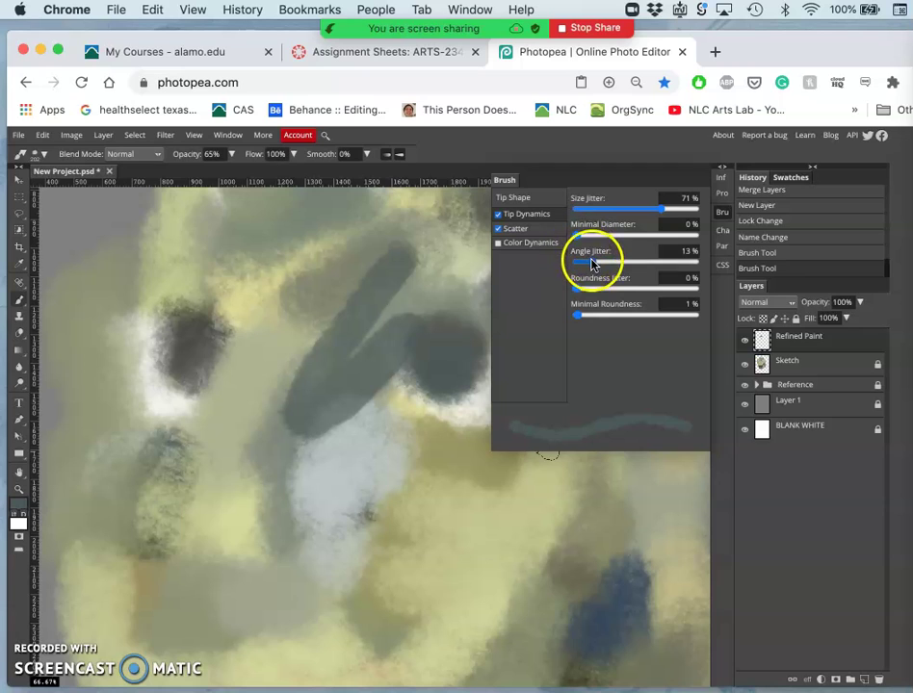
left_click_drag(637, 263, 640, 263)
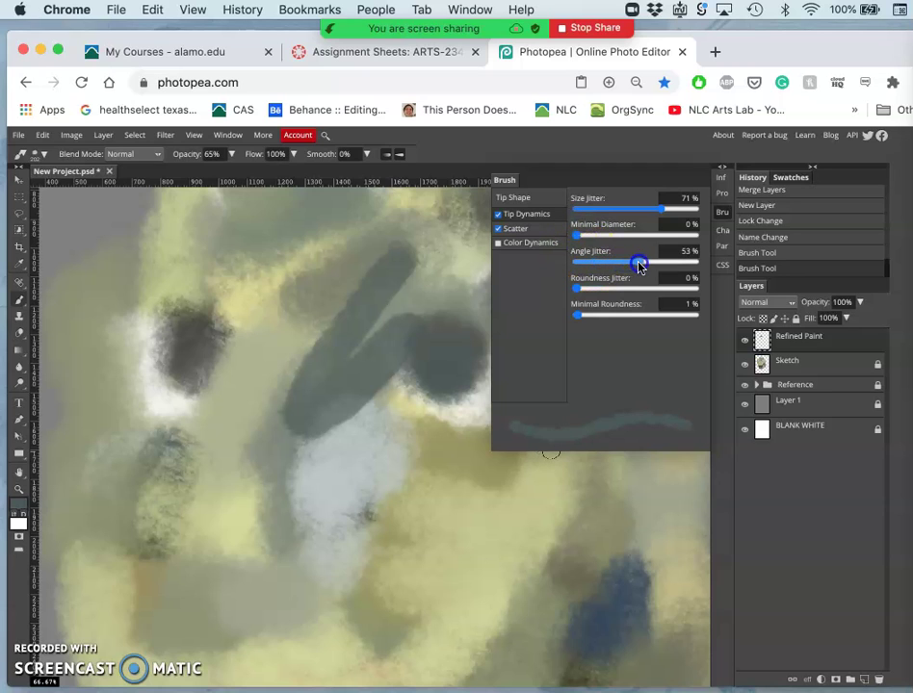
left_click_drag(580, 288, 589, 323)
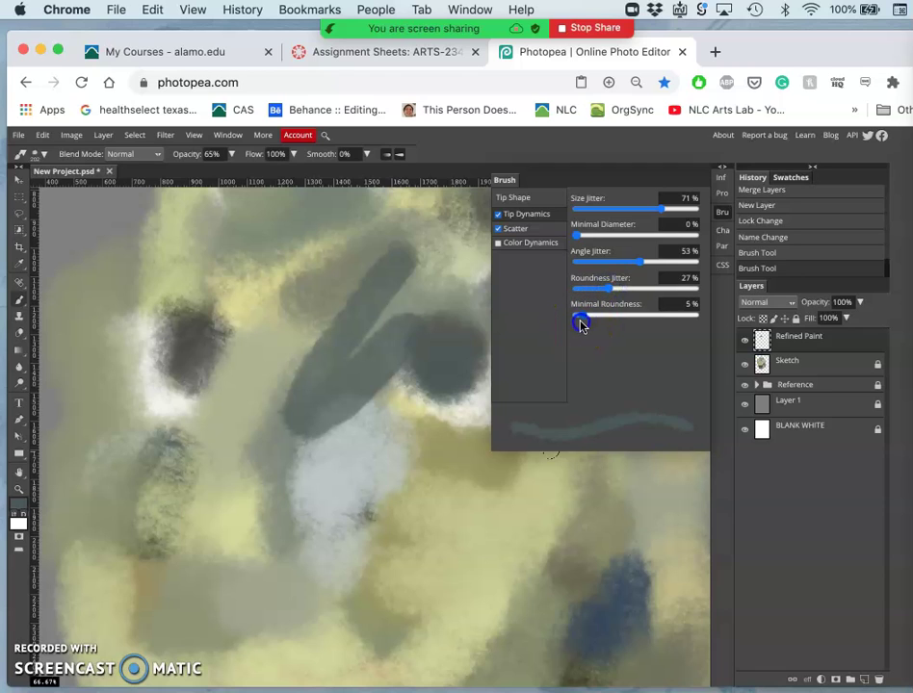
left_click(610, 291)
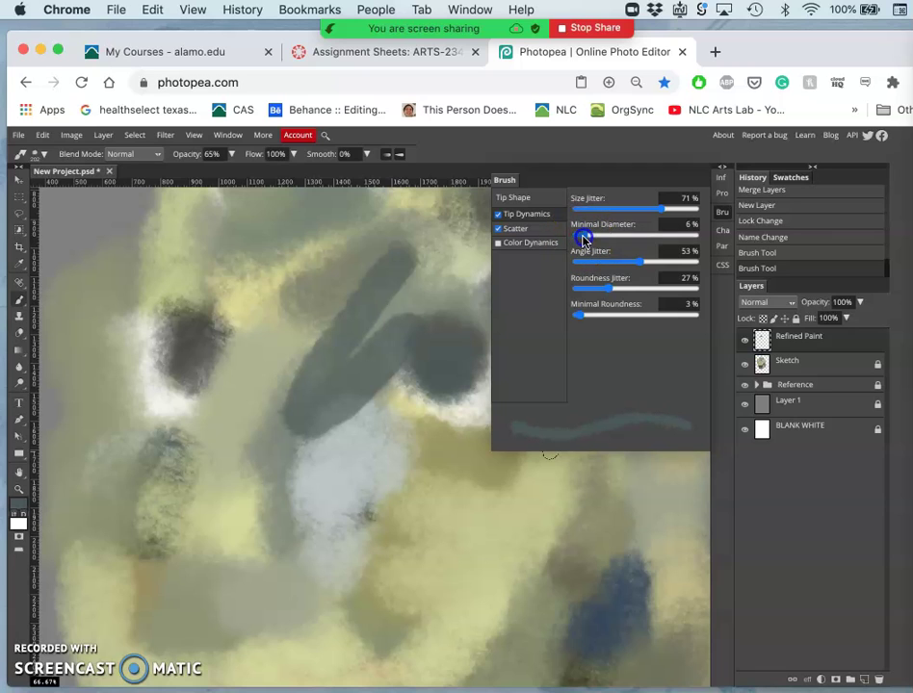
- Test the jittered brush with a zigzag stroke between the eyes and across the nose, and undo it
left_click_drag(264, 367, 269, 326)
mouse_move(234, 382)
left_mouse_down()
mouse_move(234, 430)
mouse_move(346, 503)
mouse_move(344, 545)
mouse_move(312, 552)
mouse_move(271, 506)
mouse_move(240, 539)
left_mouse_up()
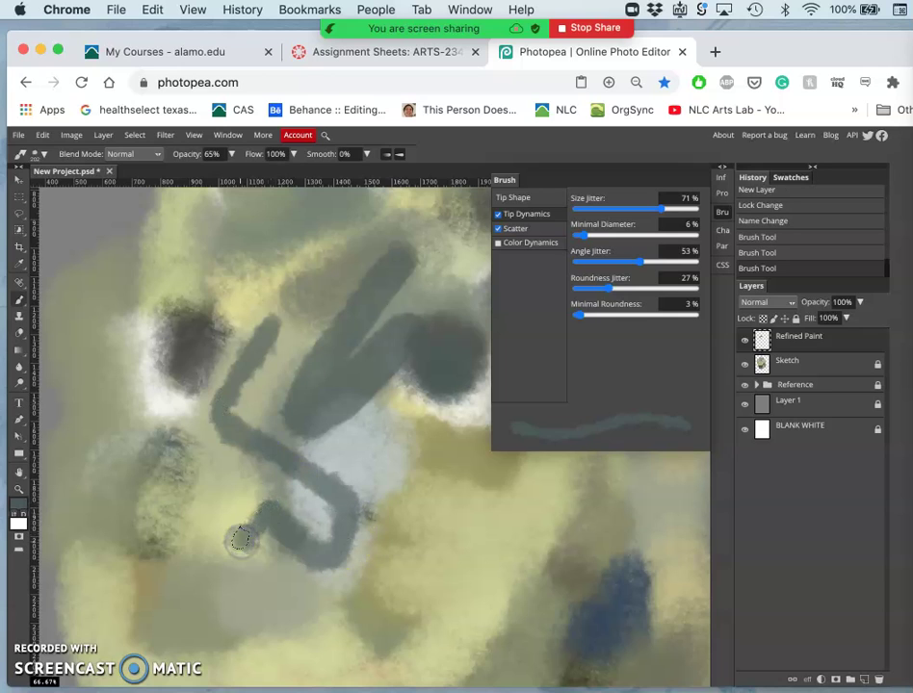
key("ctrl+z")
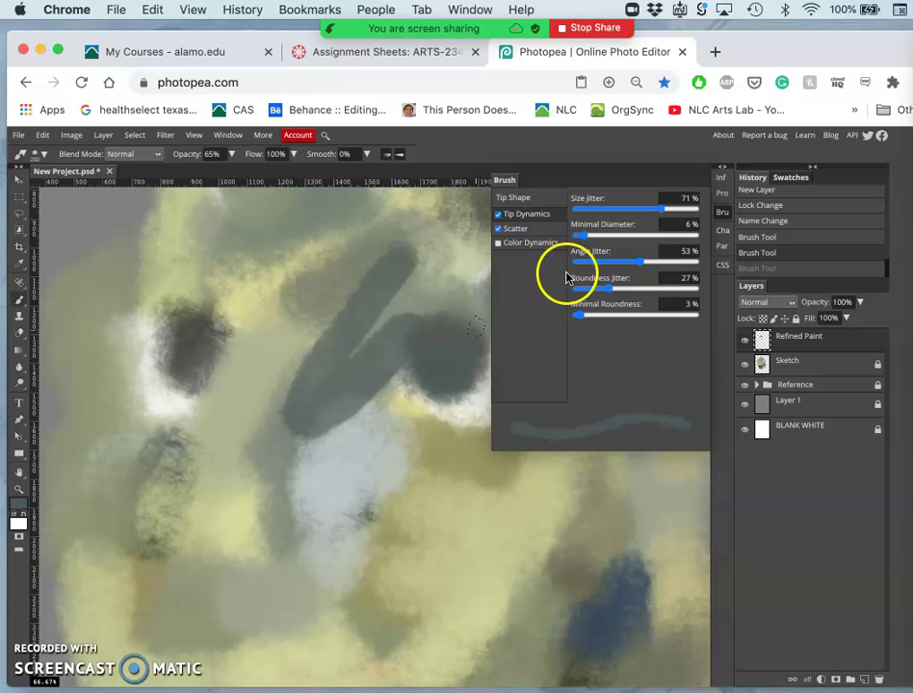
- Set the brush scatter to position jitter 10% and count jitter 4%
left_click(513, 230)
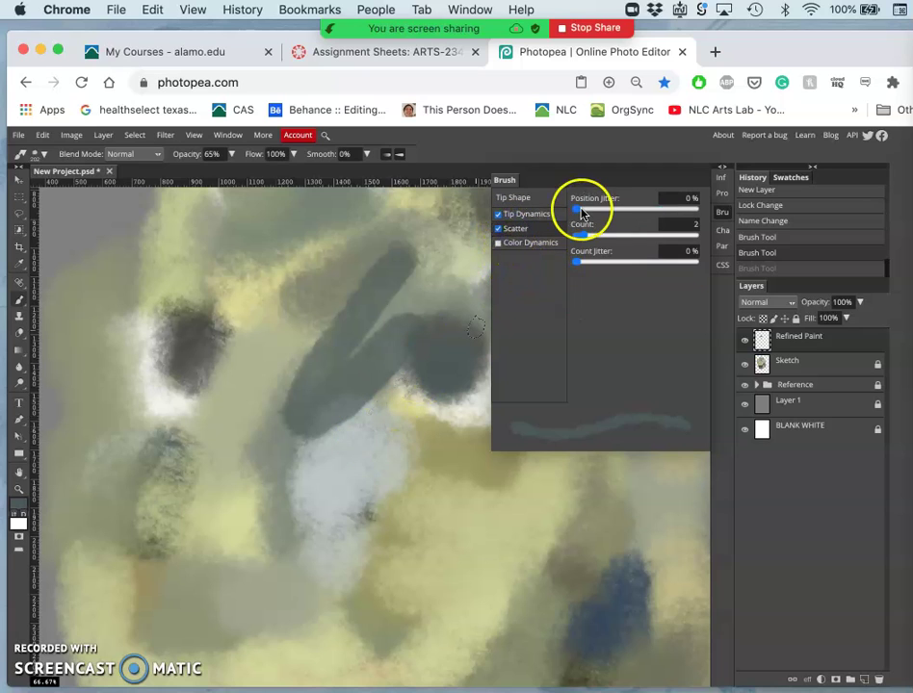
left_click_drag(581, 209, 576, 210)
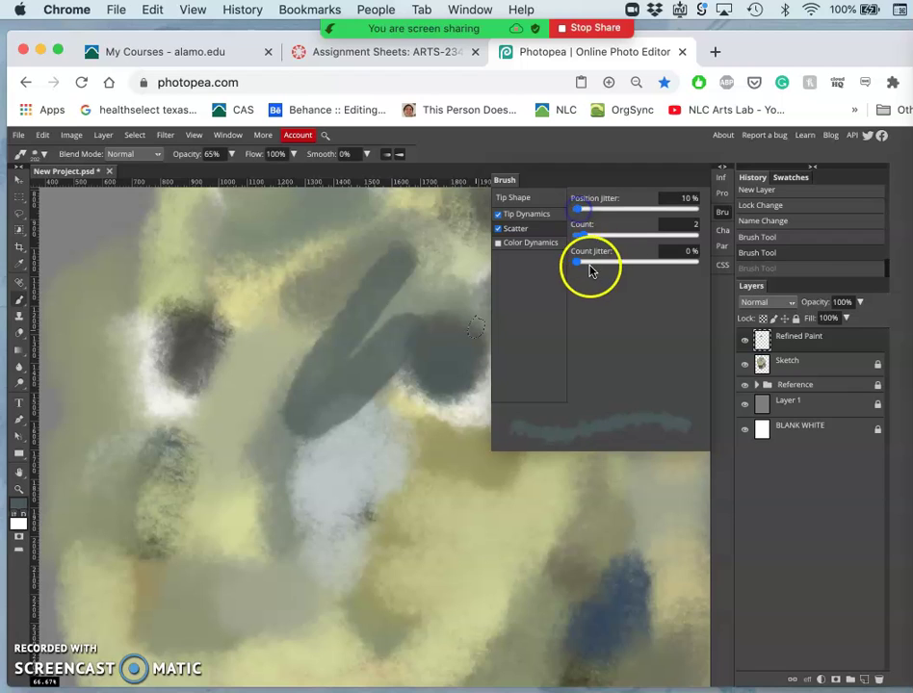
left_click_drag(582, 266, 581, 268)
- Try the scattered brush with strokes across the cheek below the larger eye, and undo them
mouse_move(443, 456)
left_mouse_down()
mouse_move(446, 505)
mouse_move(424, 532)
mouse_move(400, 534)
mouse_move(360, 493)
mouse_move(347, 569)
left_mouse_up()
mouse_move(428, 598)
left_mouse_down()
mouse_move(469, 581)
mouse_move(516, 544)
mouse_move(540, 563)
mouse_move(585, 547)
mouse_move(605, 550)
left_mouse_up()
key("super+z")
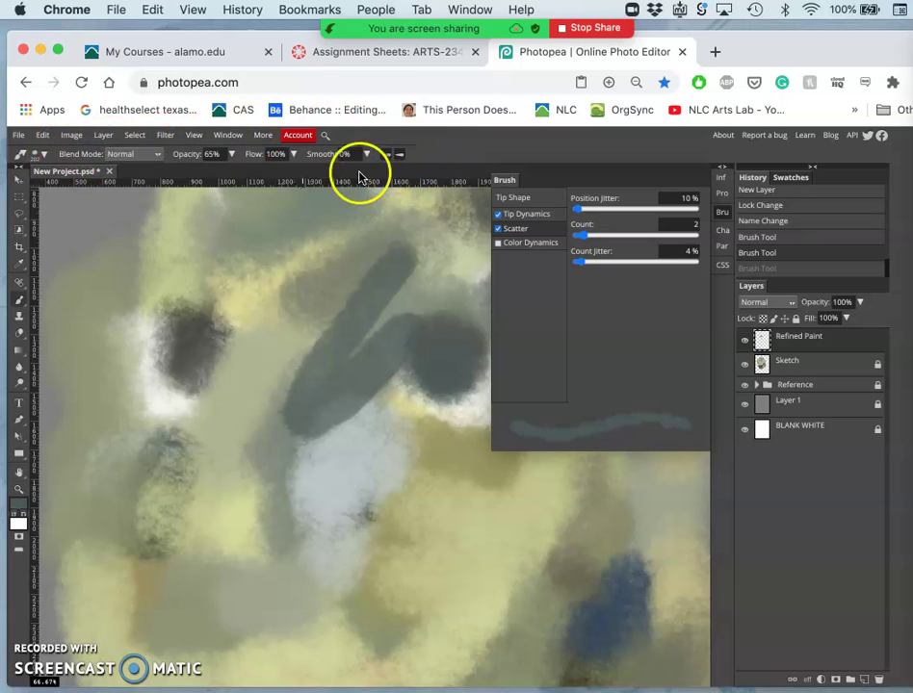
- Hide and show the Refined Paint layer to check its strokes, and close the brush settings
left_click(745, 342)
left_click(745, 342)
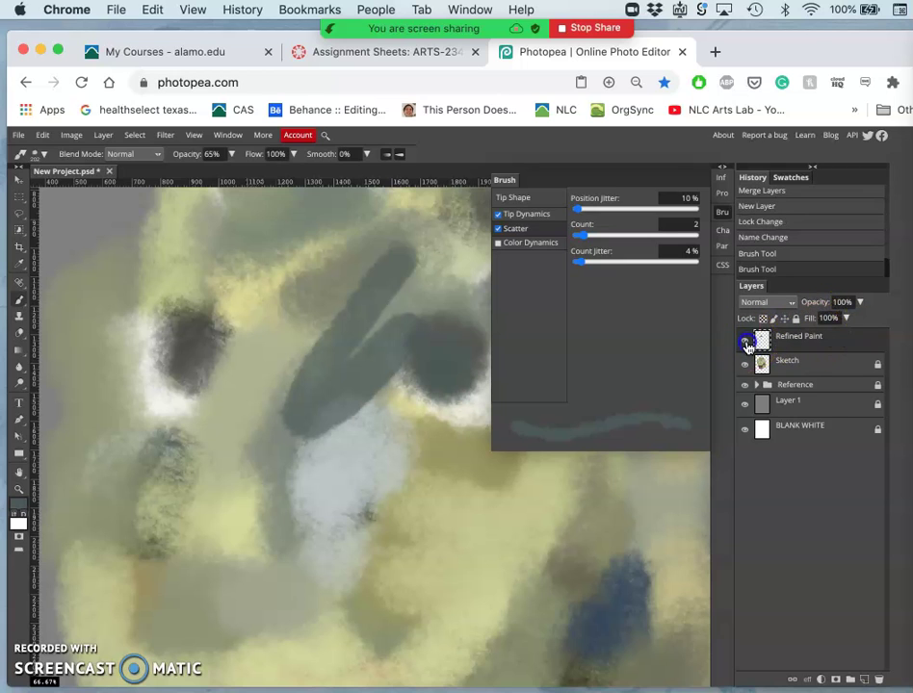
left_click(724, 172)
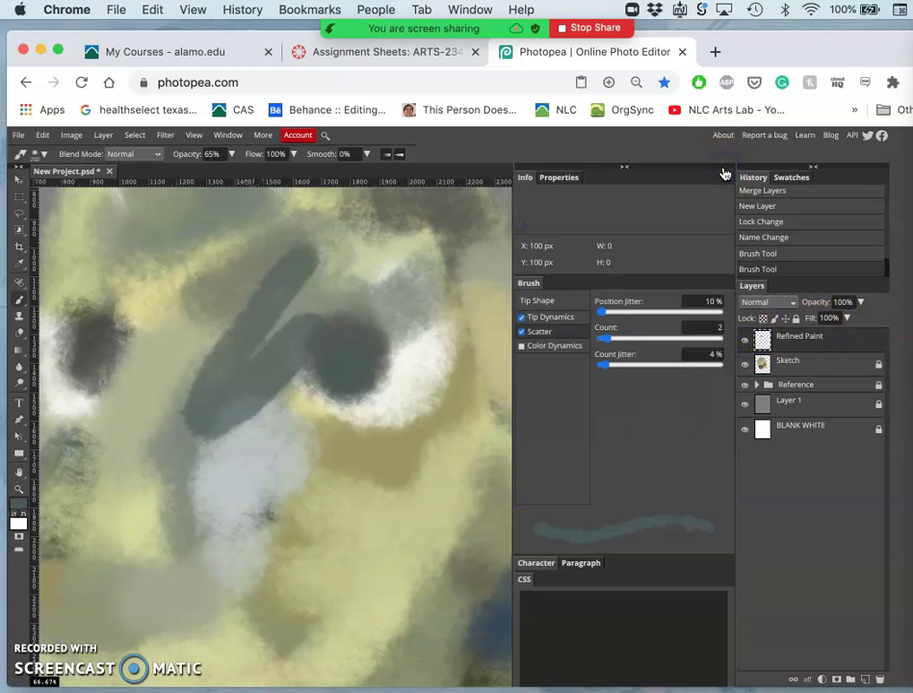
left_click(724, 172)
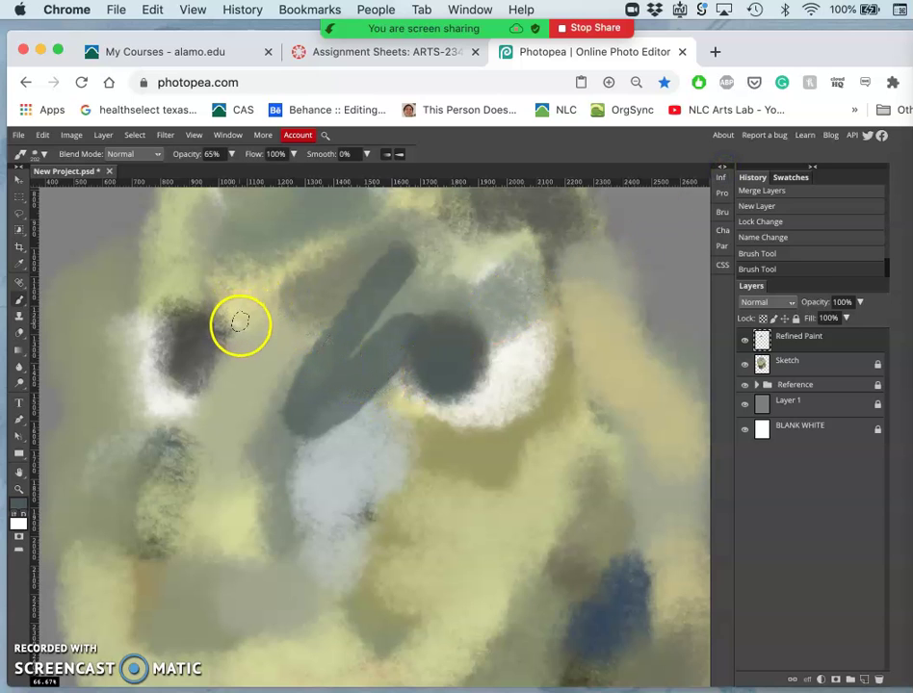
- Restore the brush opacity to 100% and dab red, sampled from the green reference head's mouth, in the canvas's empty upper-left corner
scroll(240, 326, "down", 3)
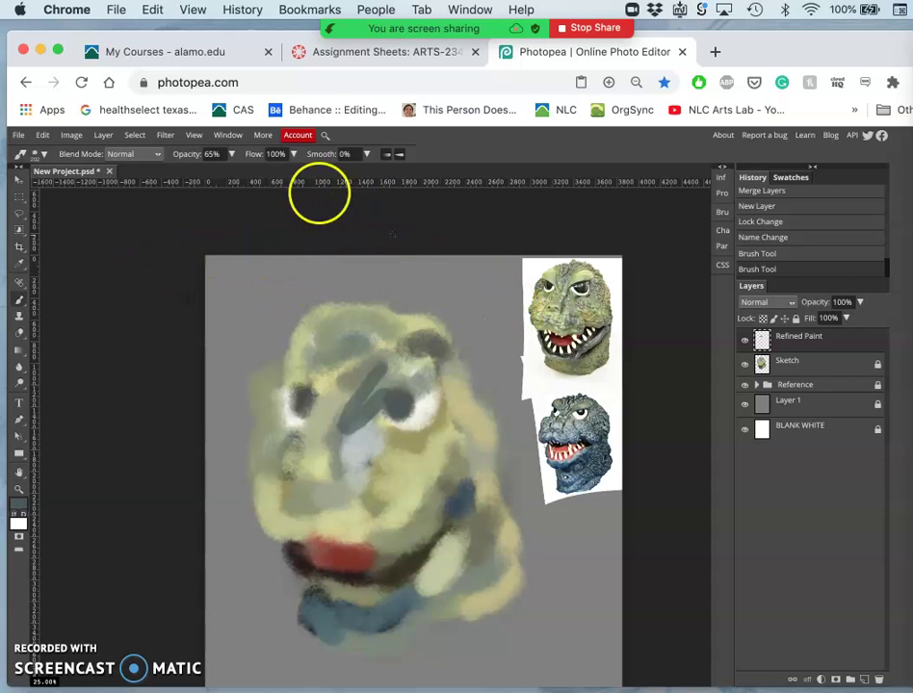
left_click(231, 155)
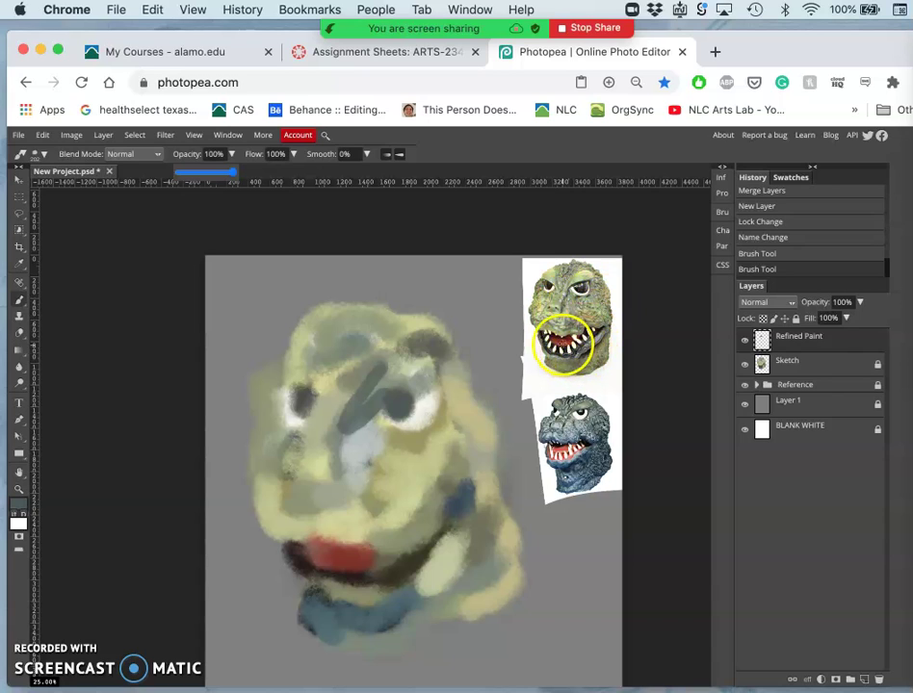
left_click(561, 342, "alt")
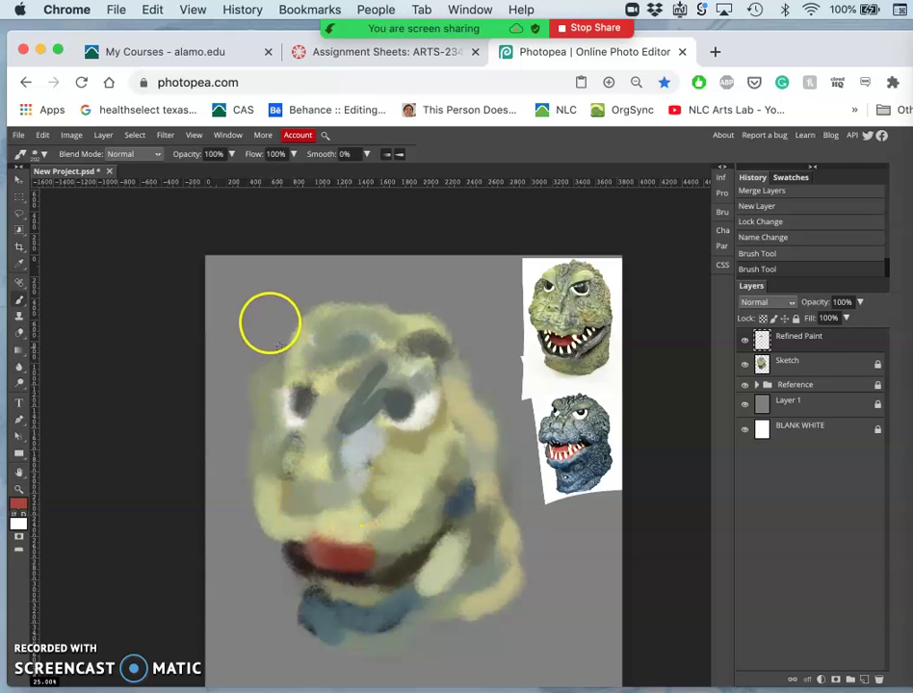
left_click(246, 283)
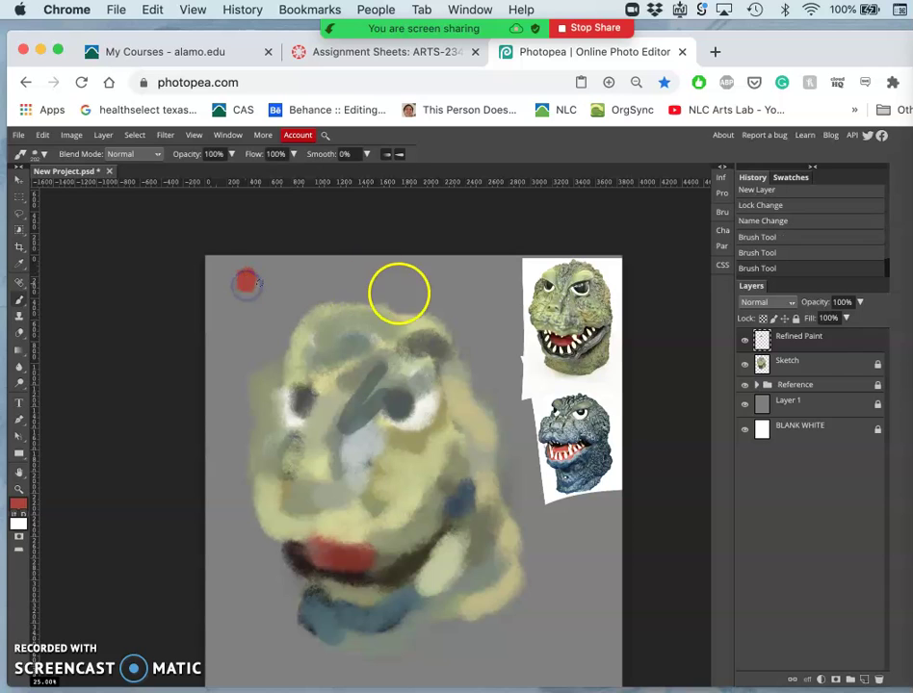
- Add swatches of pale yellow and dark blue, sampled from the reference heads, beside the red swatch
left_click(585, 273, "alt")
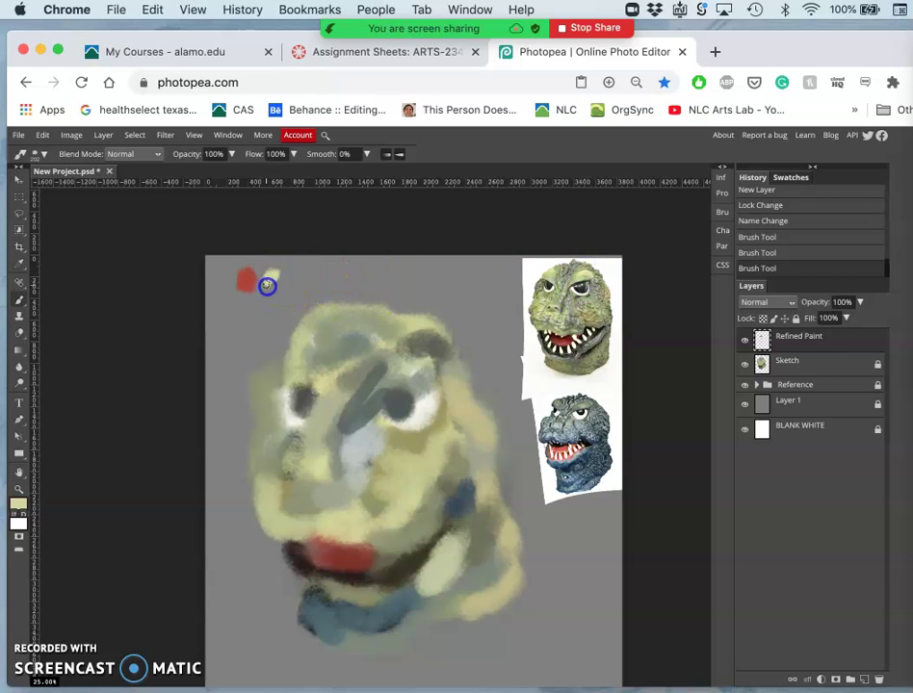
left_click(274, 287)
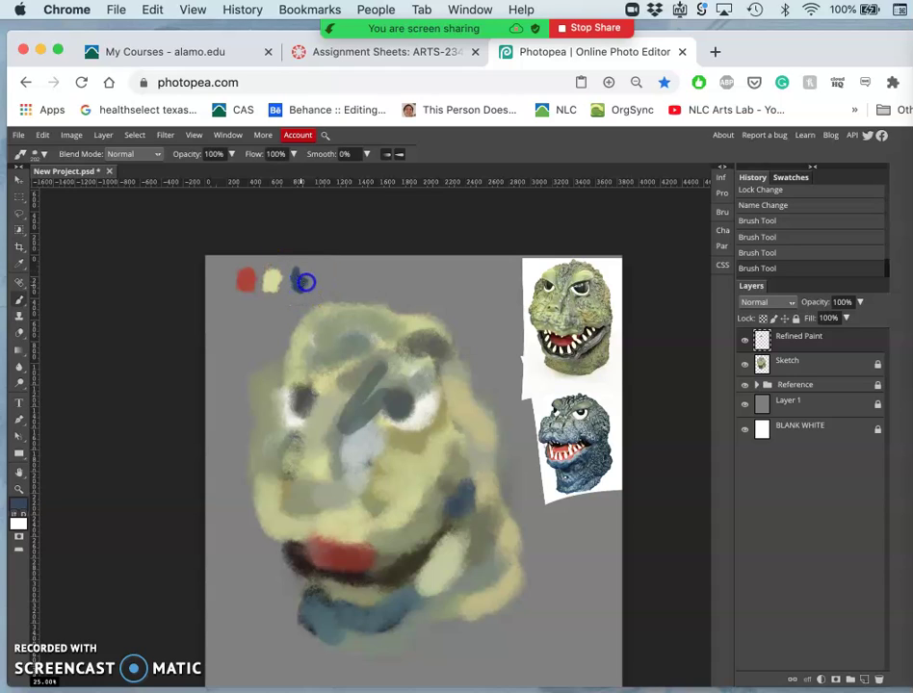
left_click_drag(301, 275, 301, 276)
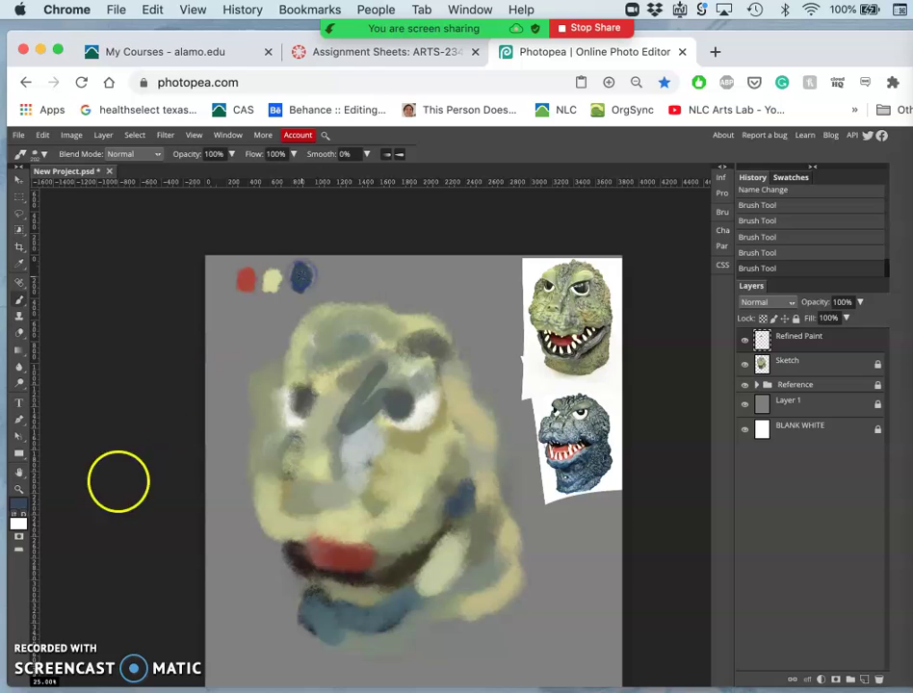
- Change the foreground colour to the more saturated blue 1e4476 and repaint the blue swatch with it
left_click(17, 509)
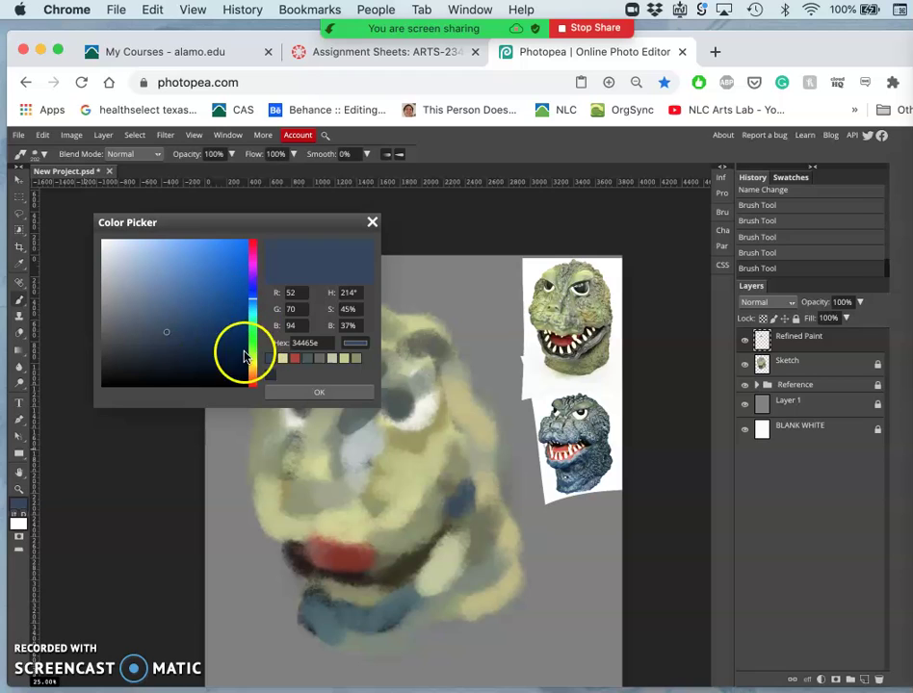
left_click(210, 320)
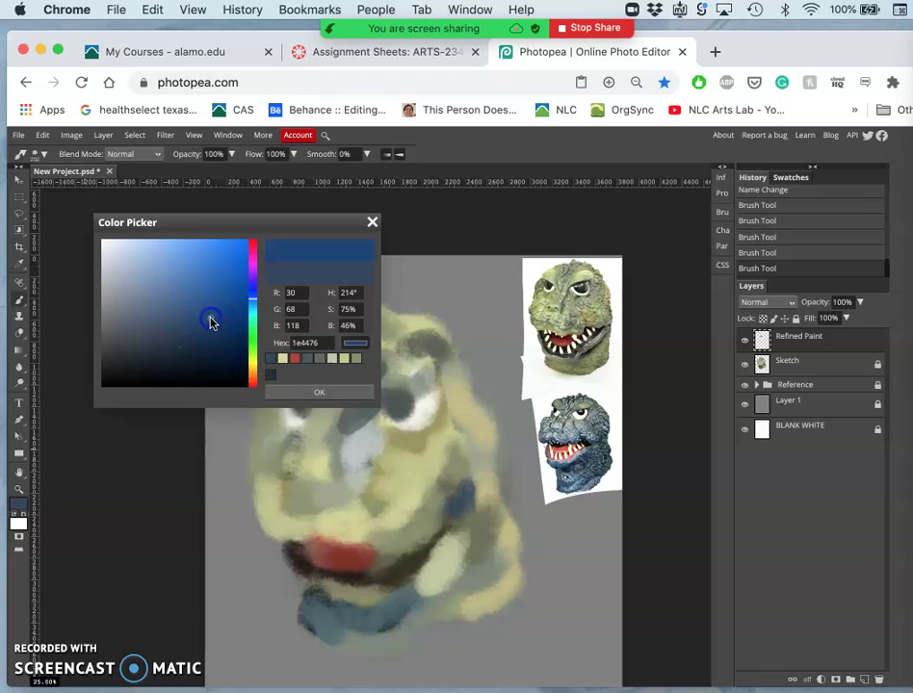
left_click(300, 387)
left_click(302, 279)
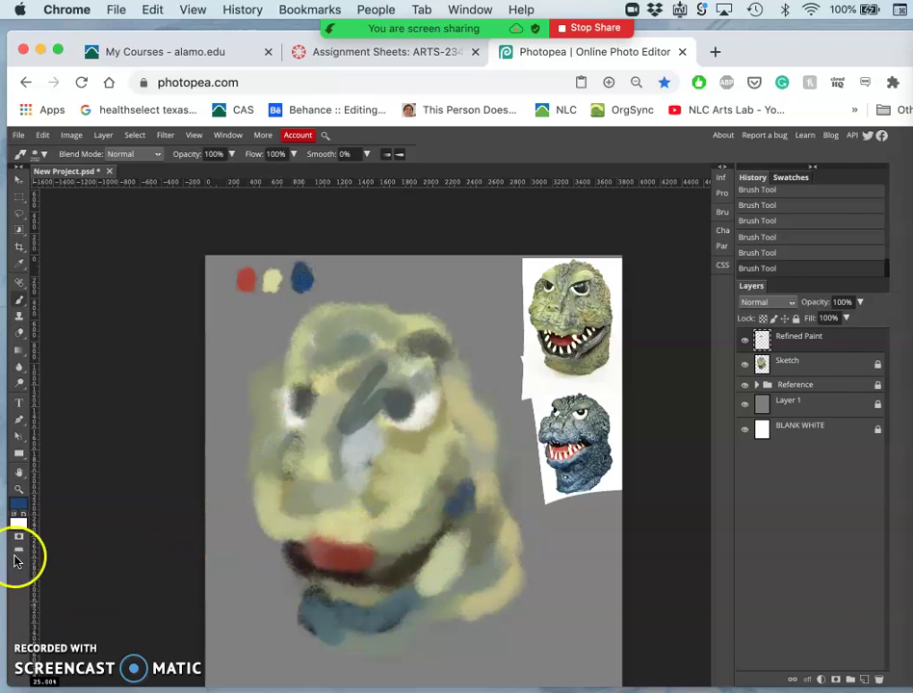
left_click(20, 507)
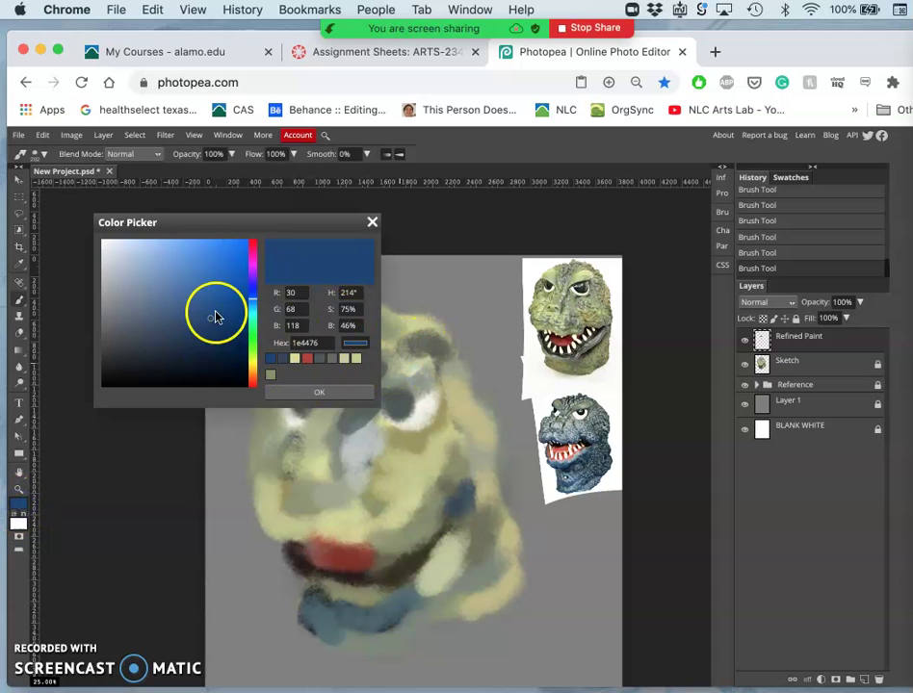
left_click(253, 251)
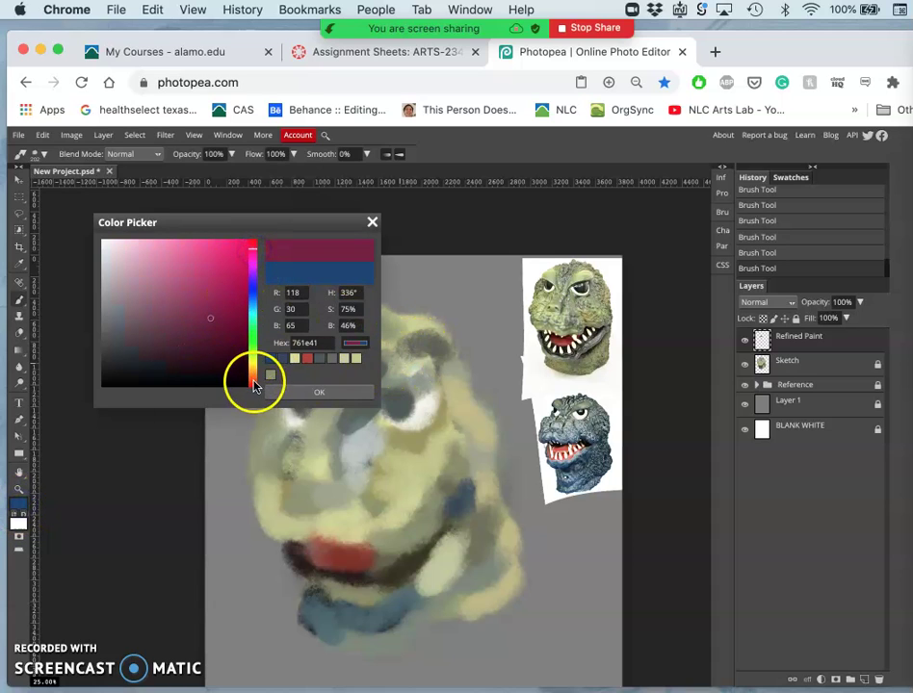
left_click_drag(217, 252, 239, 264)
left_click(319, 392)
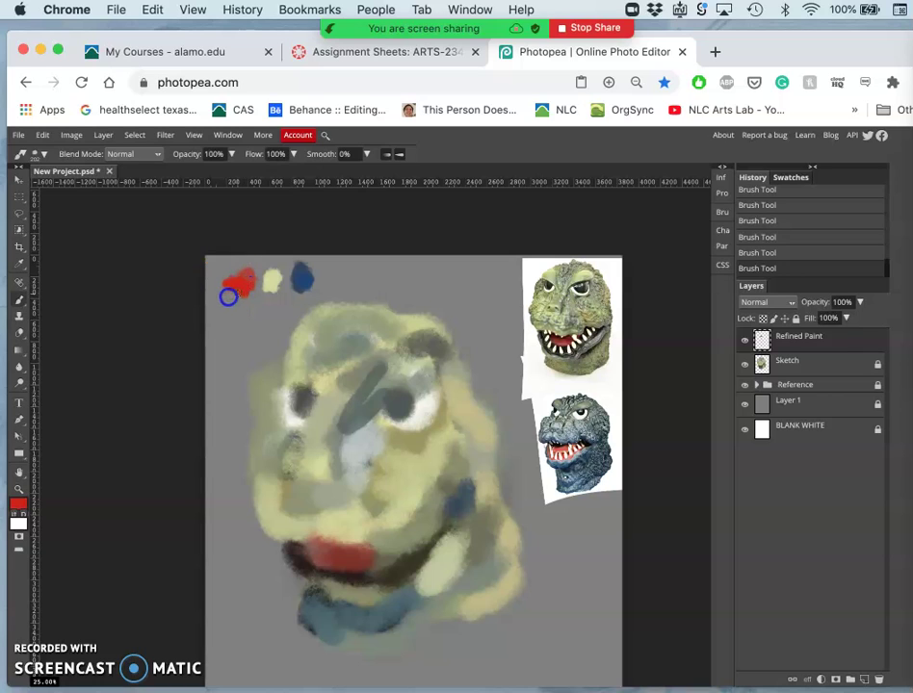
key("ctrl+z")
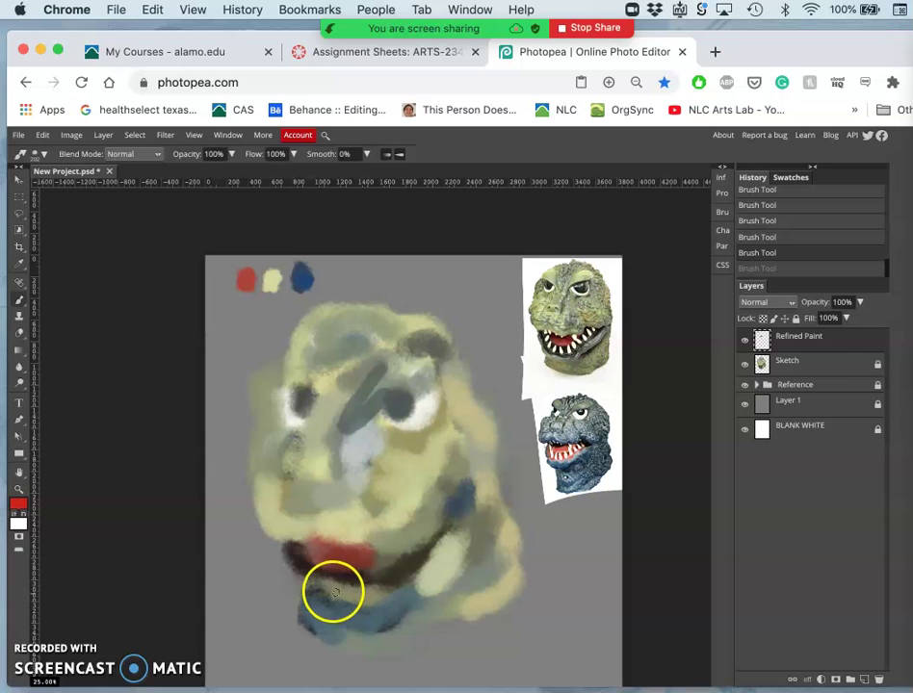
- Add a light coral red swatch sampled from the blue reference head's mouth, and grey and charcoal swatches beside the blue one
left_click(557, 450, "alt")
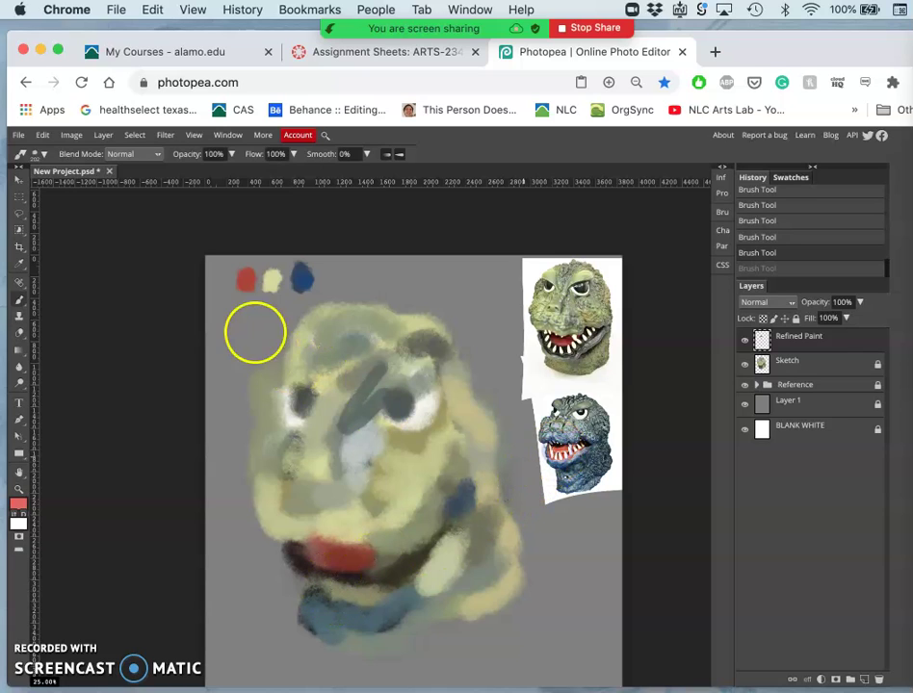
left_click(233, 282)
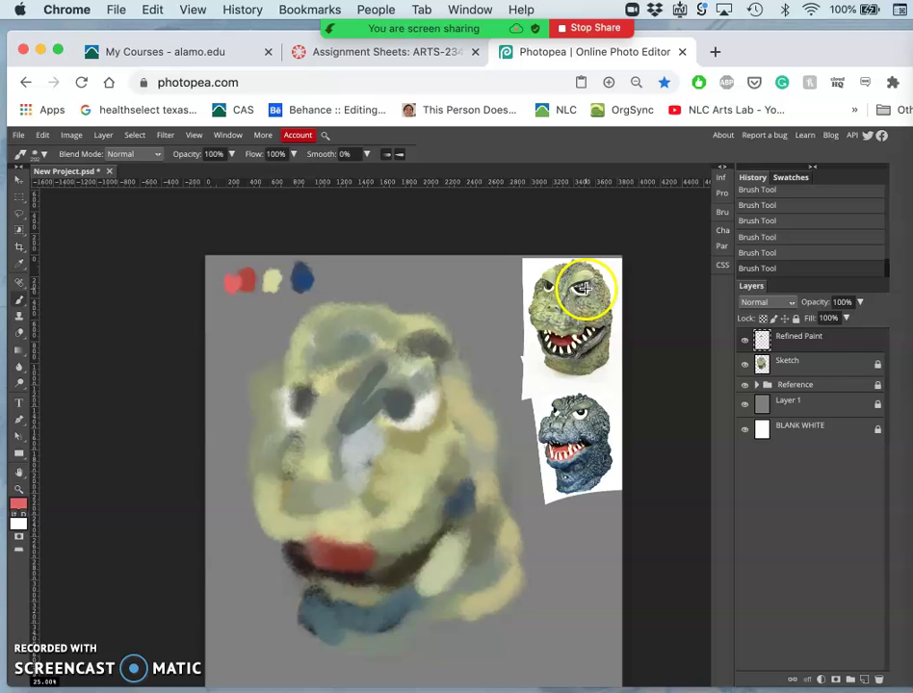
left_click(315, 275, "alt")
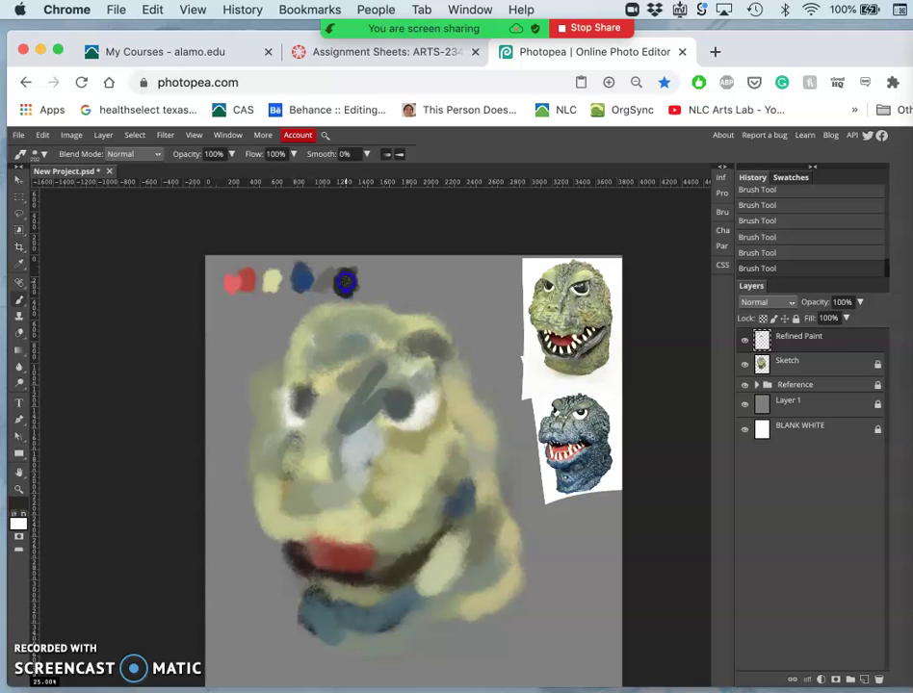
left_click(16, 518)
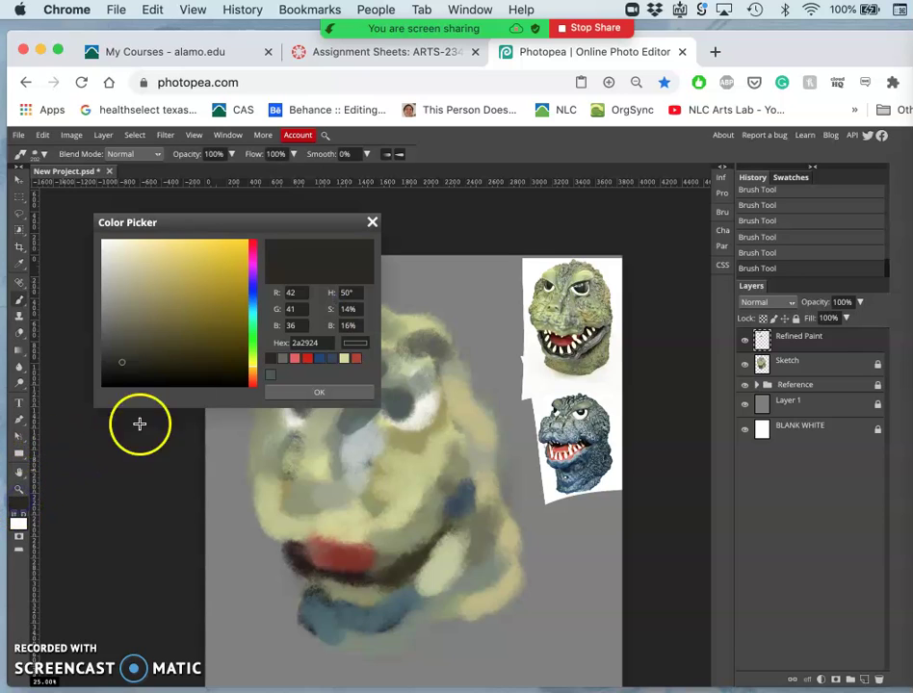
left_click_drag(110, 383, 95, 396)
left_click(279, 387)
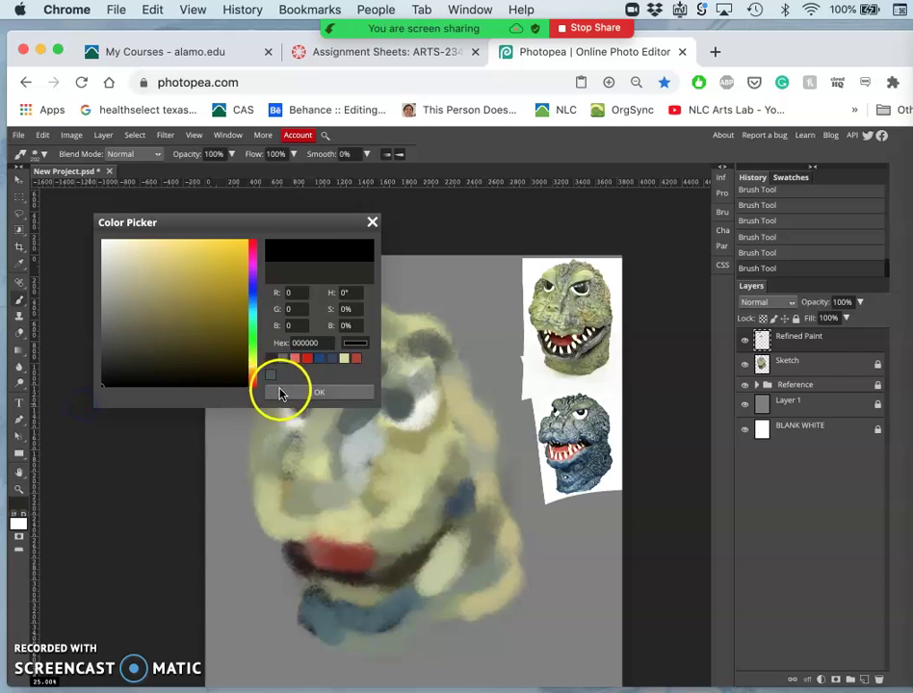
left_click(347, 279)
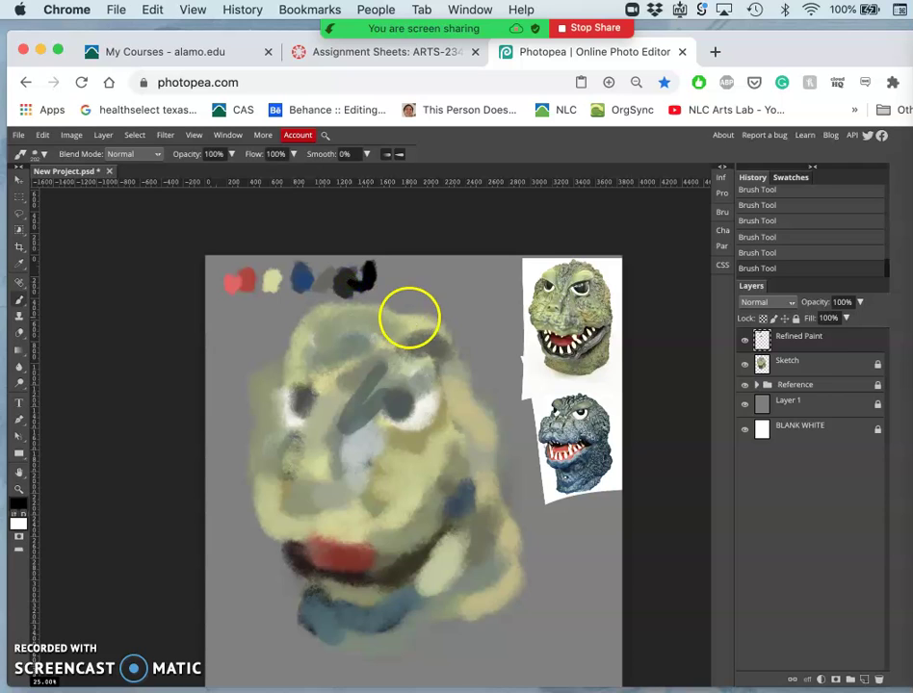
key("ctrl+z")
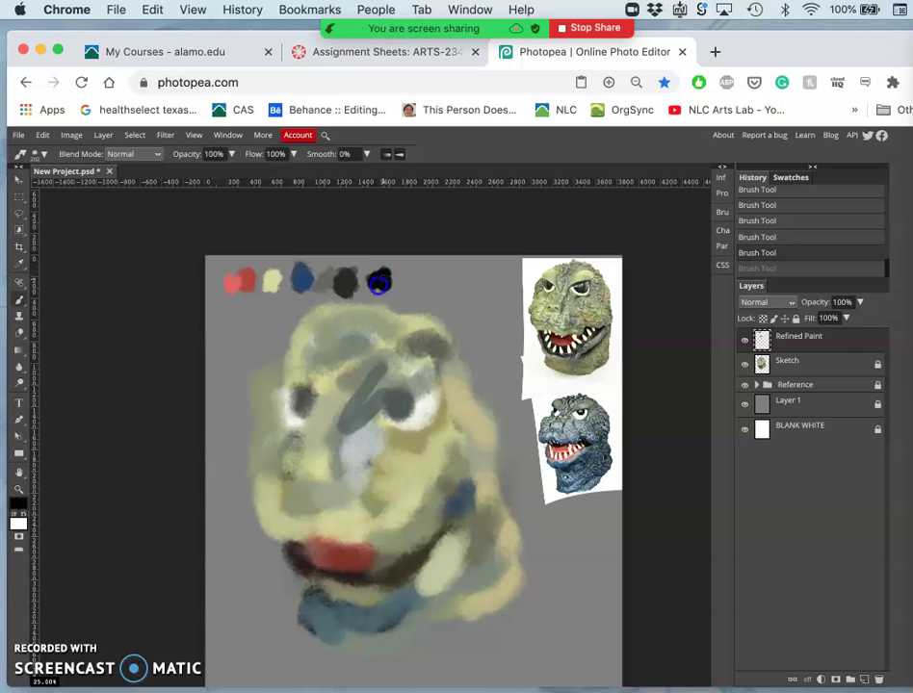
- Extend the palette row with a separate near-black swatch, 070102, and a dark navy swatch beside it
left_click(379, 282)
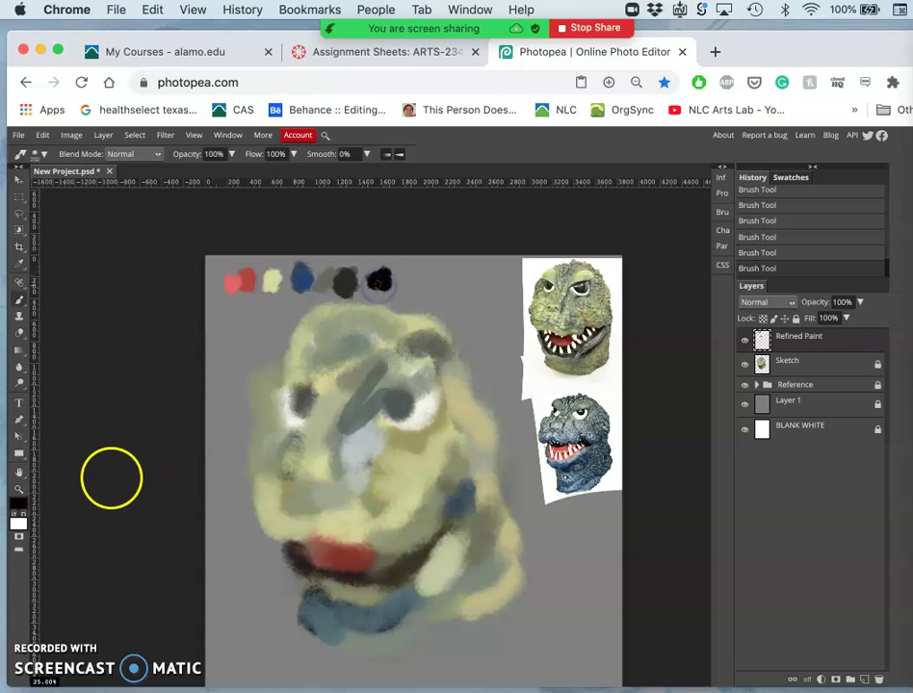
left_click(19, 506)
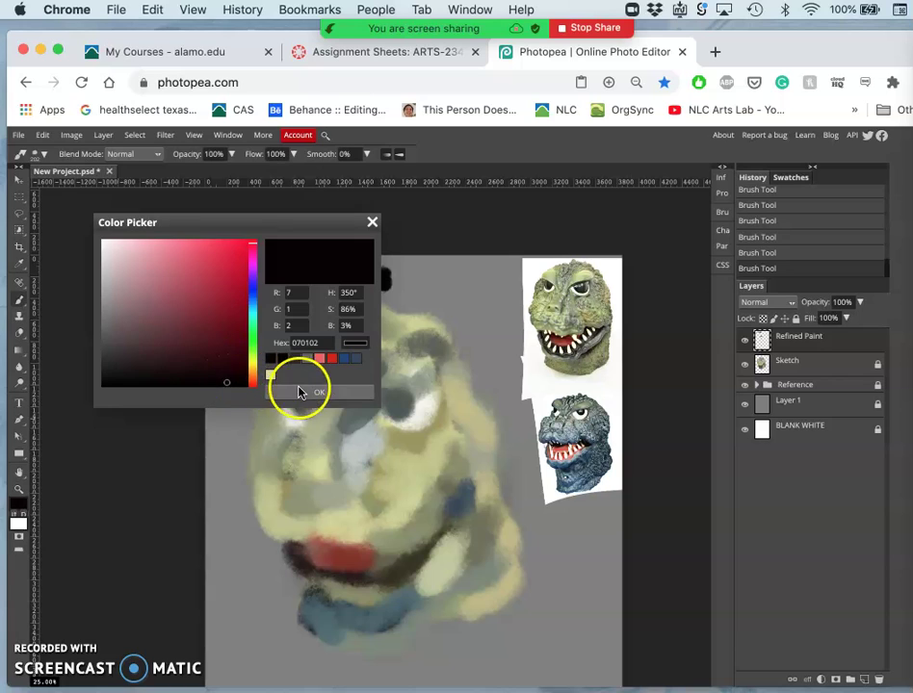
left_click(308, 392)
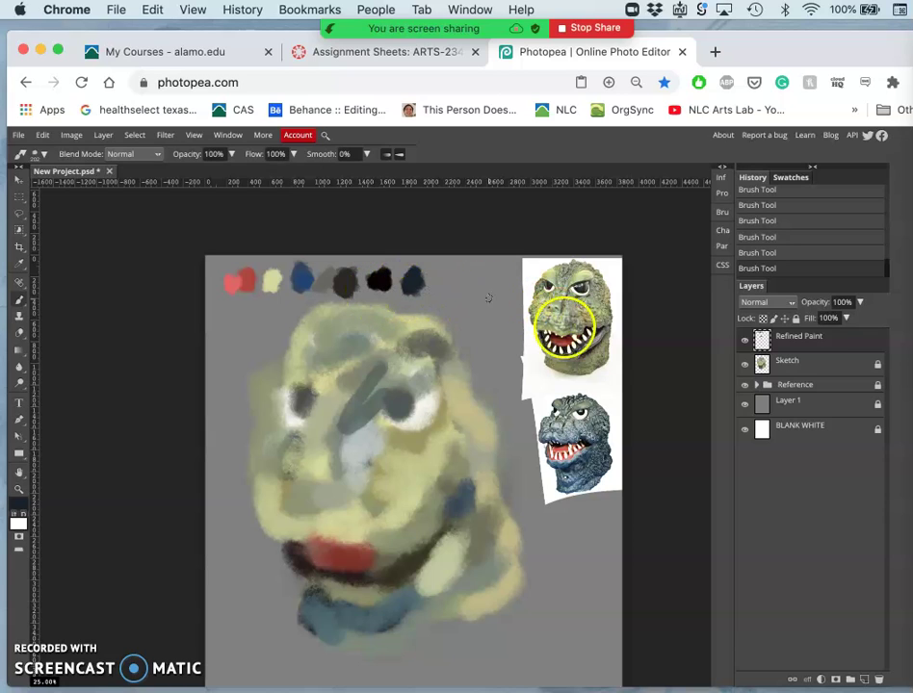
- Add a tan swatch sampled from the green reference head and an off-white fffff2 swatch at the end of the palette row
left_click(577, 319, "alt")
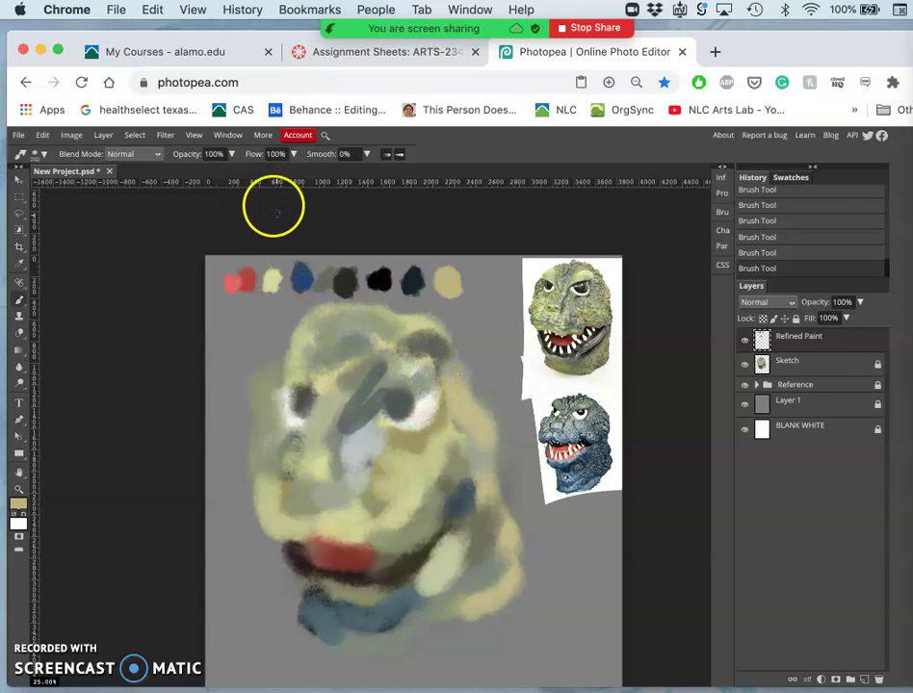
key("ctrl+plus")
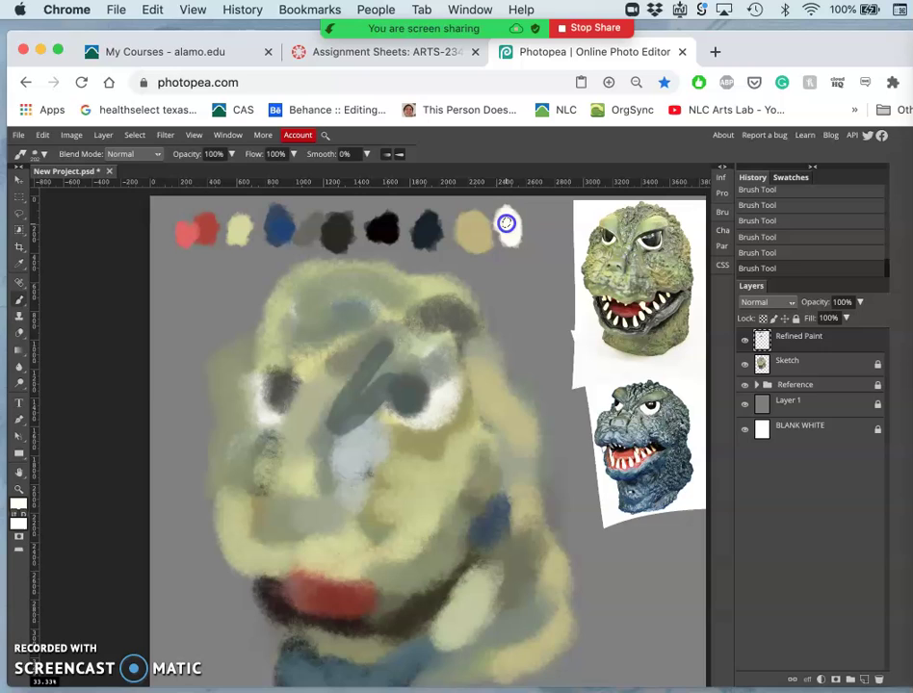
left_click(18, 505)
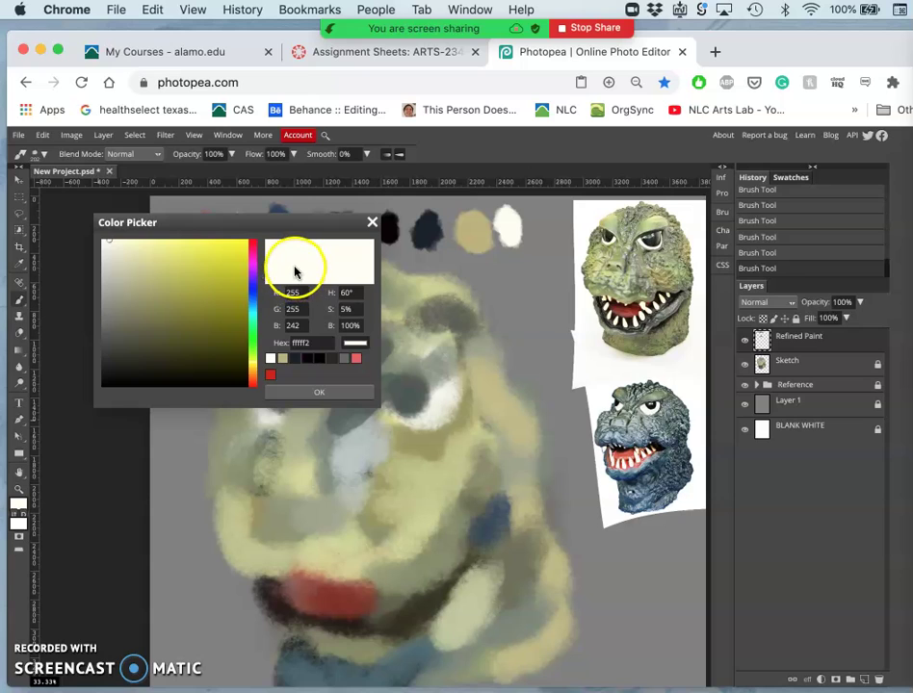
left_click(287, 390)
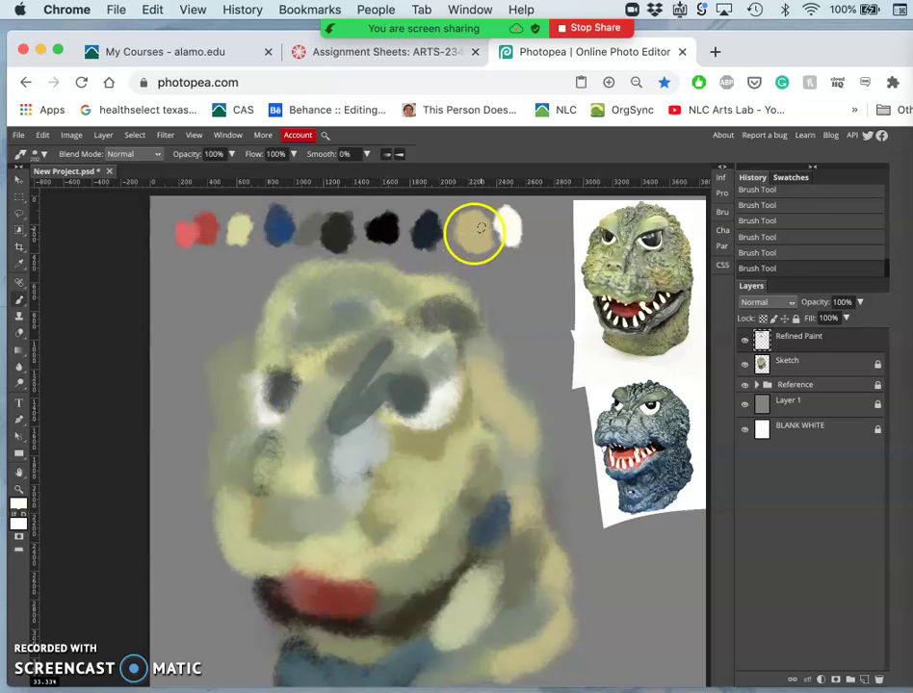
- Lower the brush opacity to 63% and paint the white of the painted head's larger eye in off-white
mouse_move(451, 366)
left_mouse_down()
mouse_move(416, 428)
mouse_move(424, 400)
mouse_move(406, 387)
mouse_move(402, 396)
left_mouse_up()
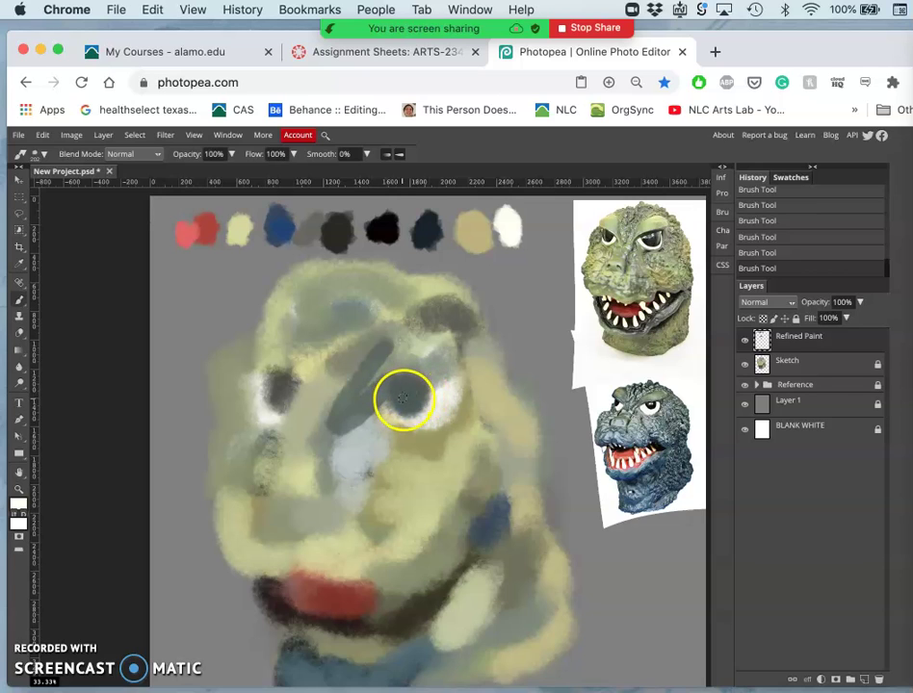
left_click(232, 156)
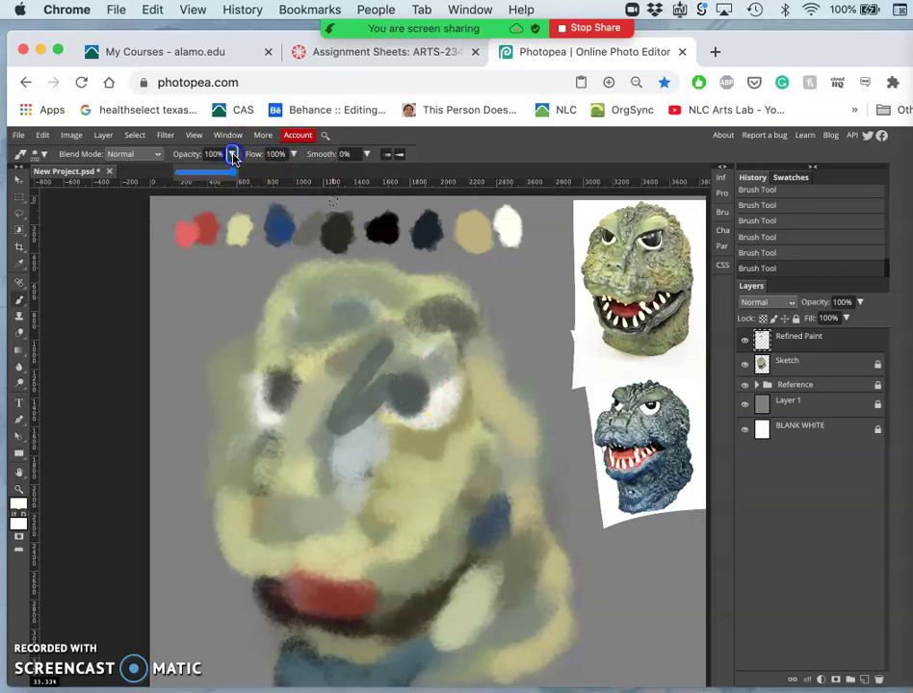
left_click_drag(434, 402, 389, 405)
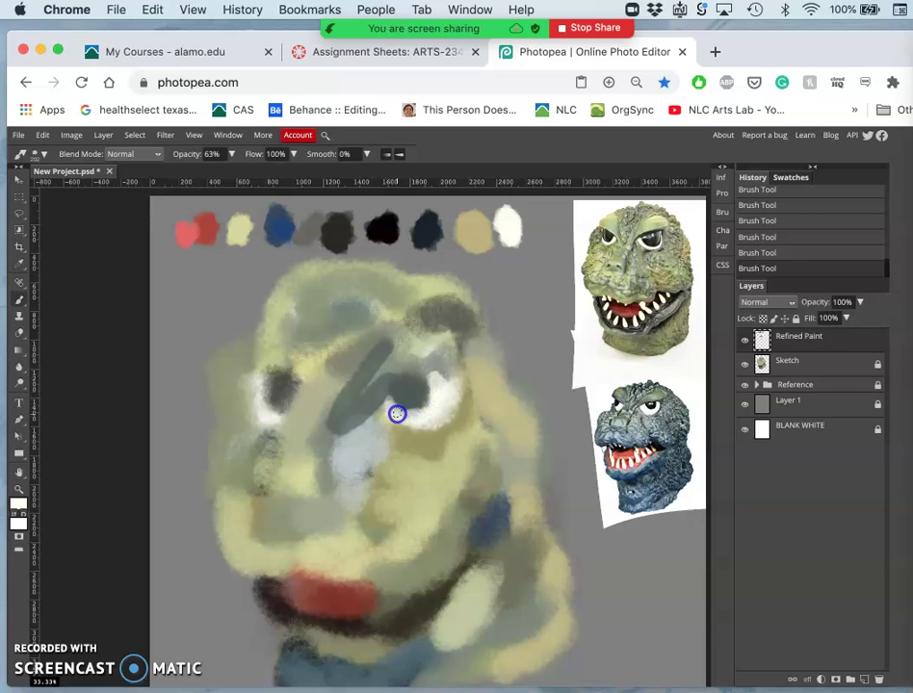
- Paint the larger eye's pupil with the dark navy swatch and add small highlights using the white swatch
left_click(432, 232, "alt")
left_click_drag(416, 330, 396, 388)
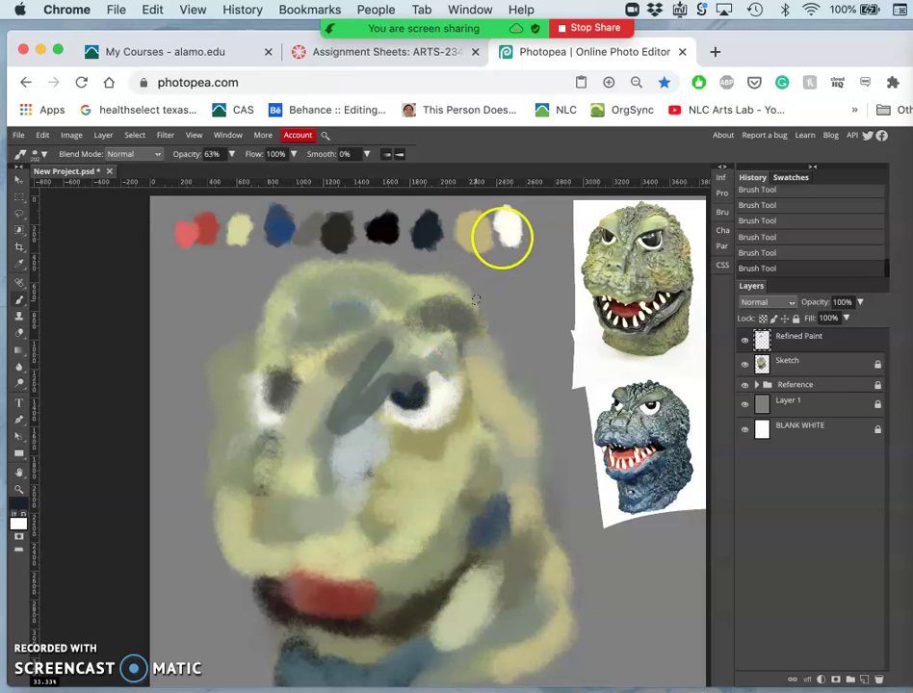
left_click(514, 224, "alt")
mouse_move(434, 367)
left_mouse_down()
mouse_move(384, 427)
mouse_move(401, 389)
left_mouse_up()
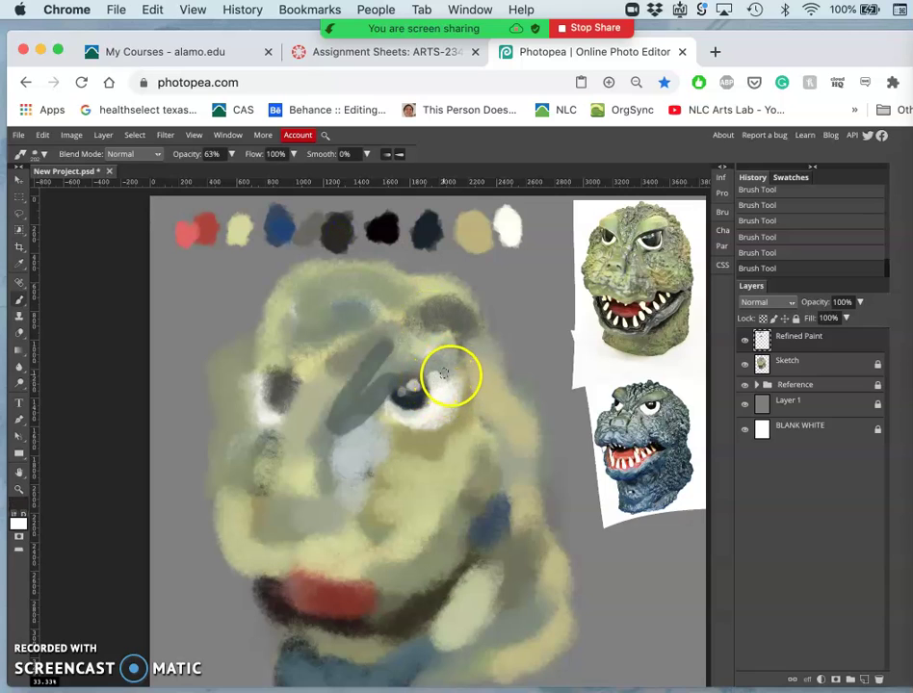
- Outline the larger eye's outer and lower rim in a dark tone and soften it with sampled olive and the grey swatch
left_click(451, 375)
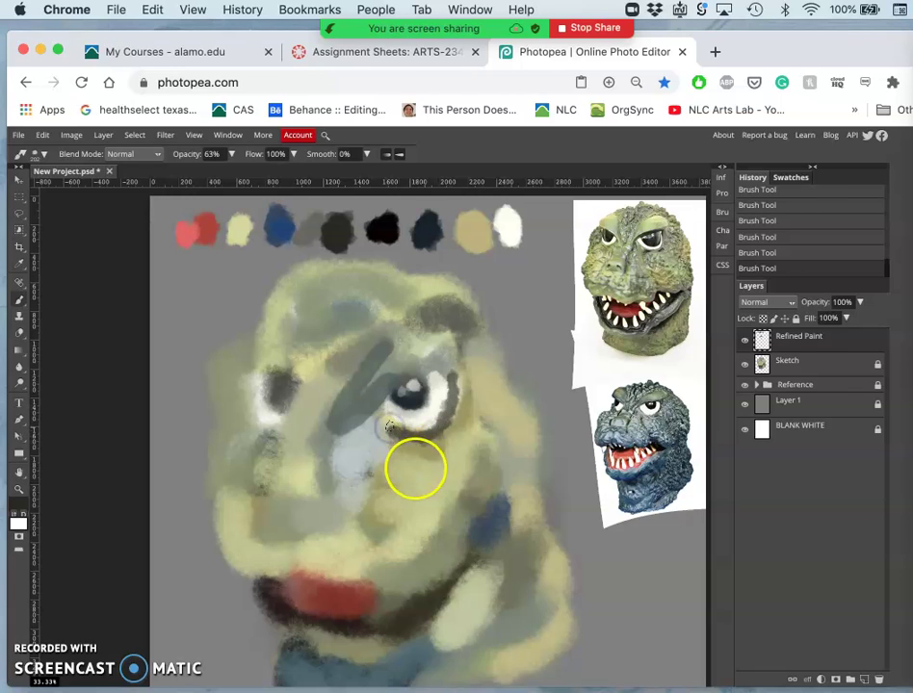
left_click(400, 445, "alt")
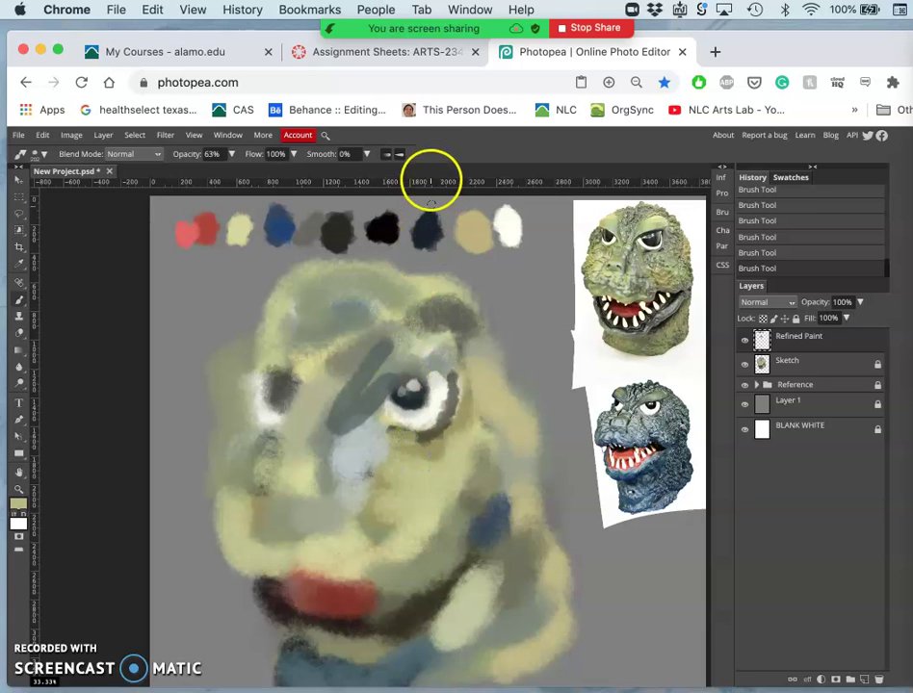
left_click(307, 223, "alt")
mouse_move(385, 342)
left_mouse_down()
mouse_move(345, 292)
mouse_move(376, 359)
mouse_move(357, 392)
mouse_move(336, 397)
mouse_move(336, 386)
mouse_move(377, 412)
left_mouse_up()
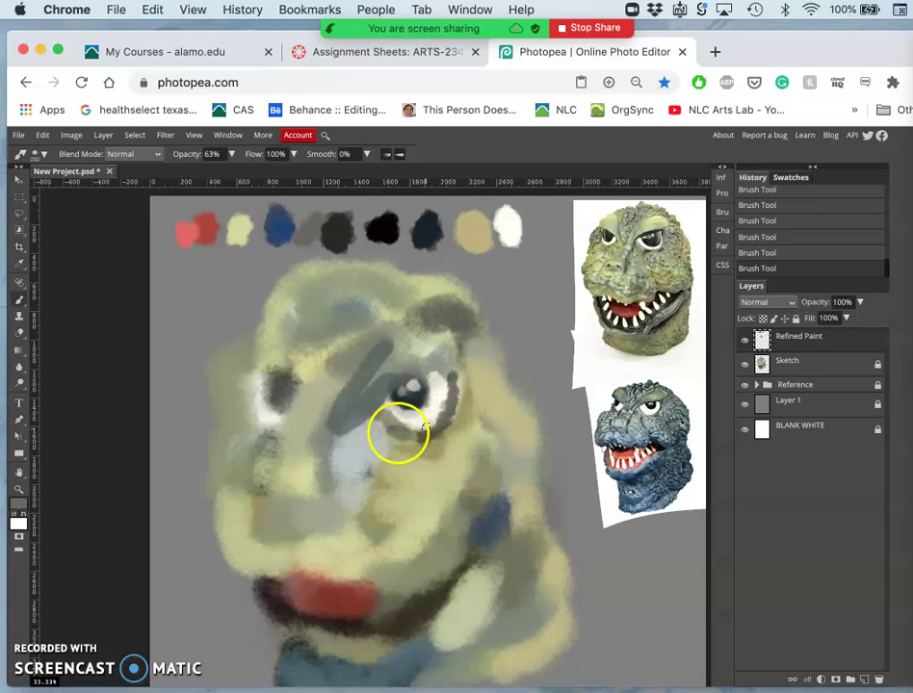
mouse_move(382, 431)
left_mouse_down()
mouse_move(372, 430)
mouse_move(401, 428)
left_mouse_up()
left_click_drag(447, 402, 459, 445)
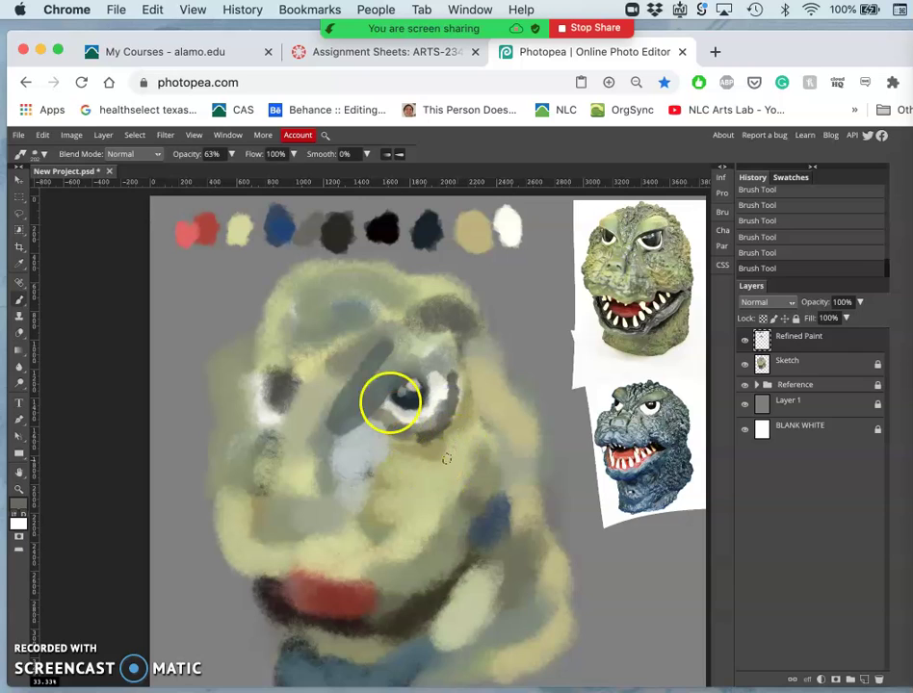
- Tint the larger eye's iris with the blue swatch and paint its inner corner with the light coral red swatch
left_click(290, 231, "alt")
mouse_move(397, 358)
left_mouse_down()
mouse_move(414, 411)
mouse_move(414, 397)
left_mouse_up()
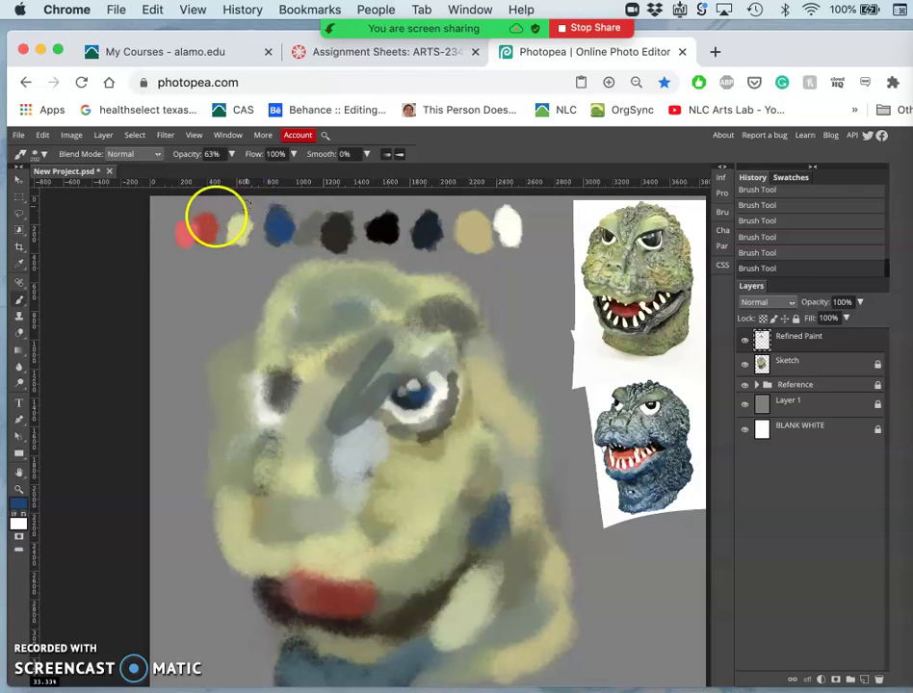
left_click(189, 239, "alt")
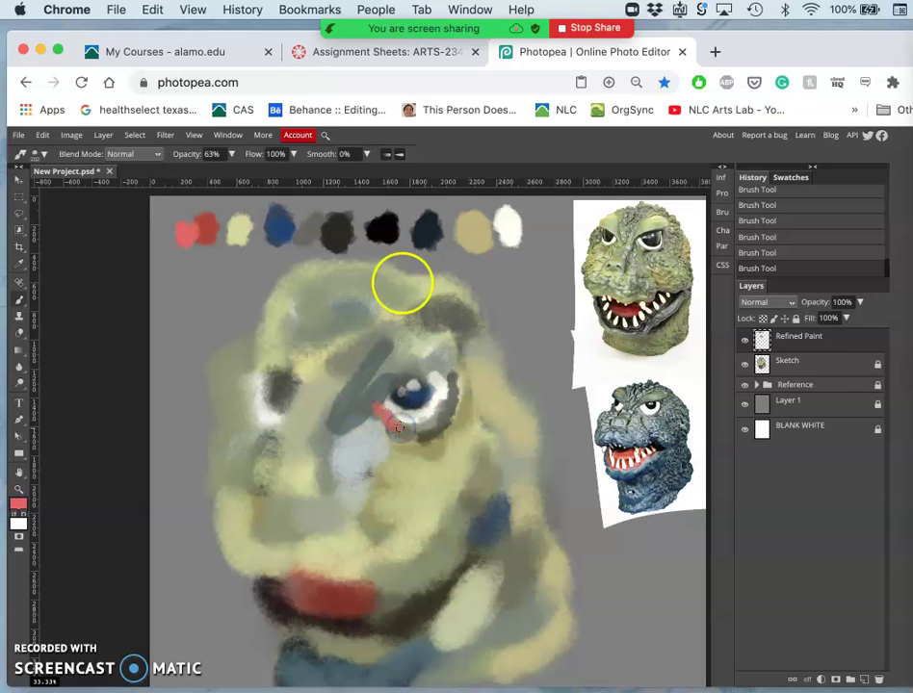
- Shift the sampled tan to orange d99454, add a swatch of it below the white one, and dab it on the cheek and jaw
left_click(464, 228, "alt")
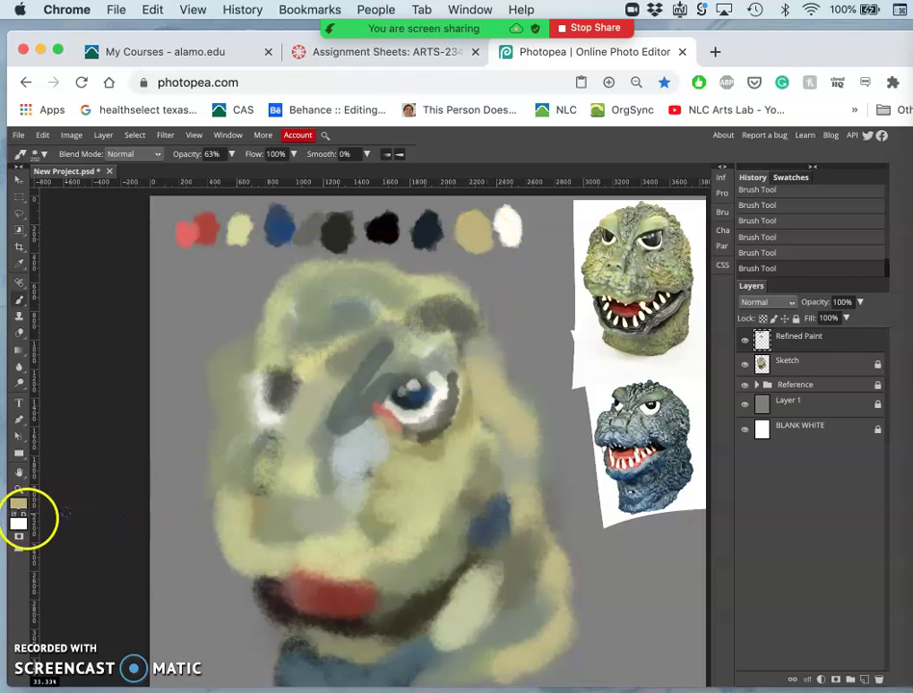
left_click(18, 503)
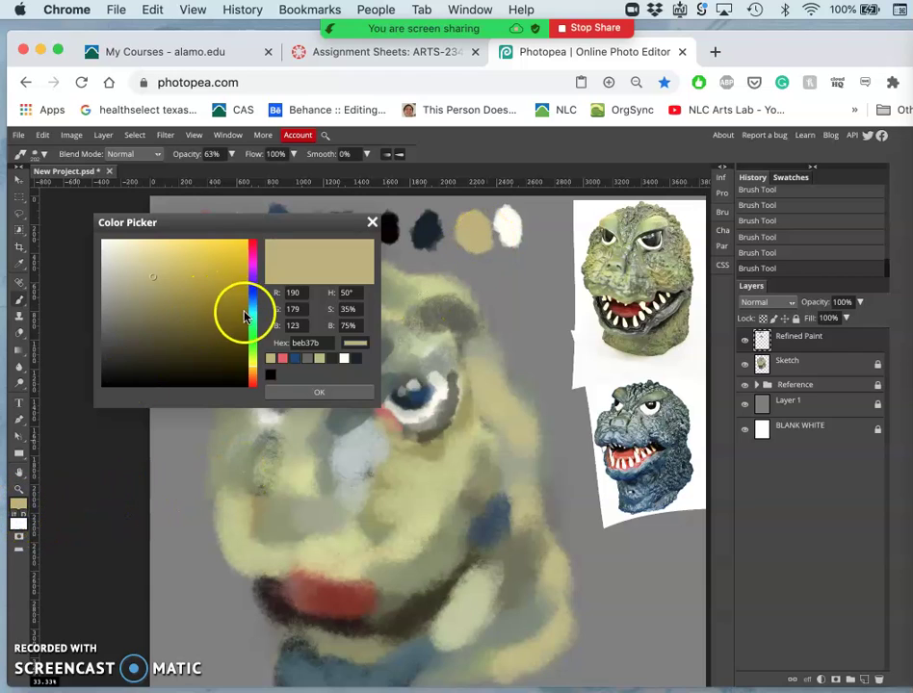
left_click(252, 377)
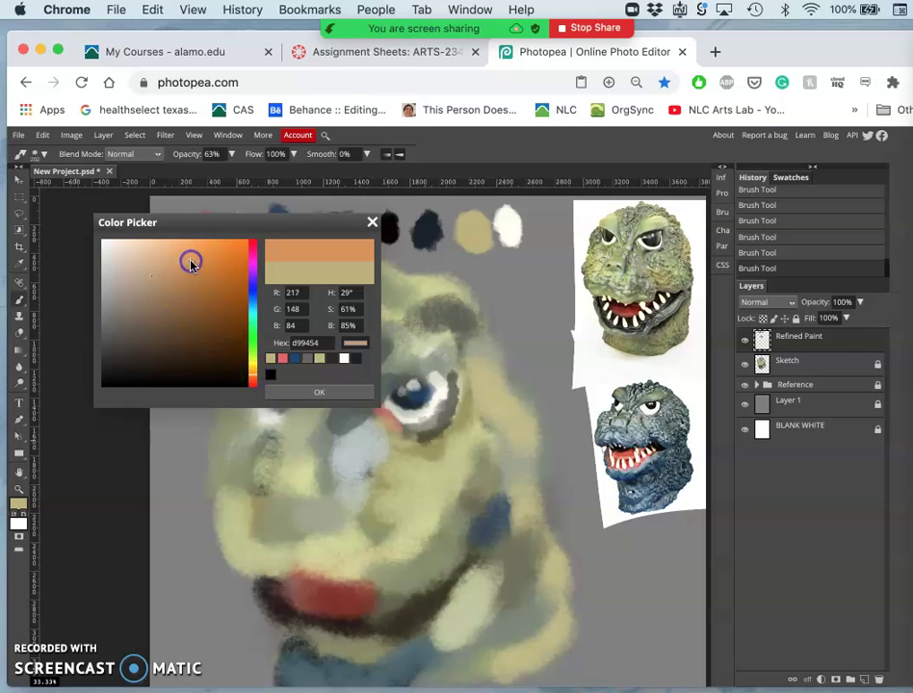
left_click(299, 389)
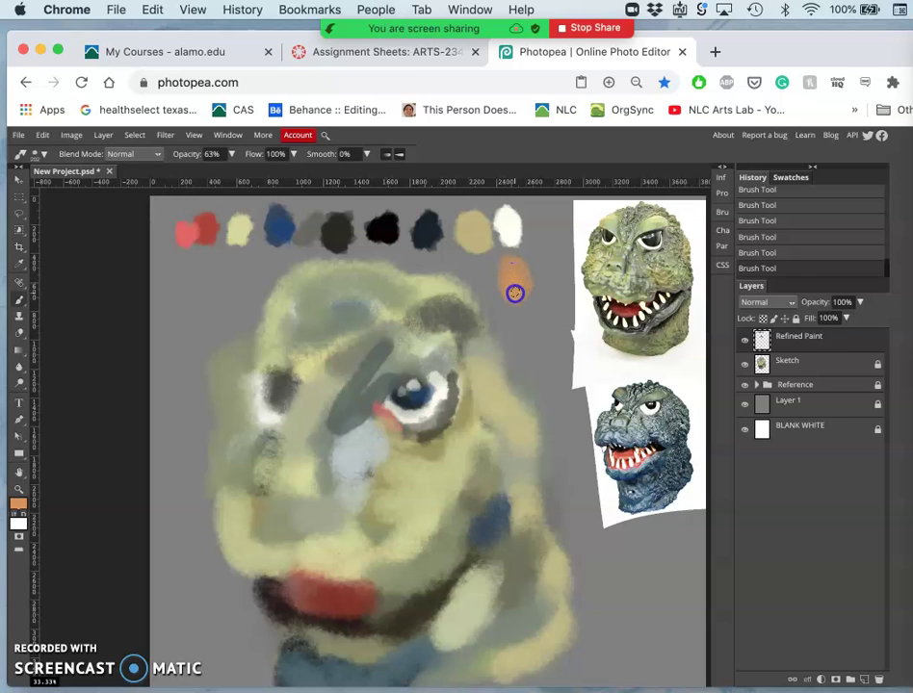
left_click(506, 279)
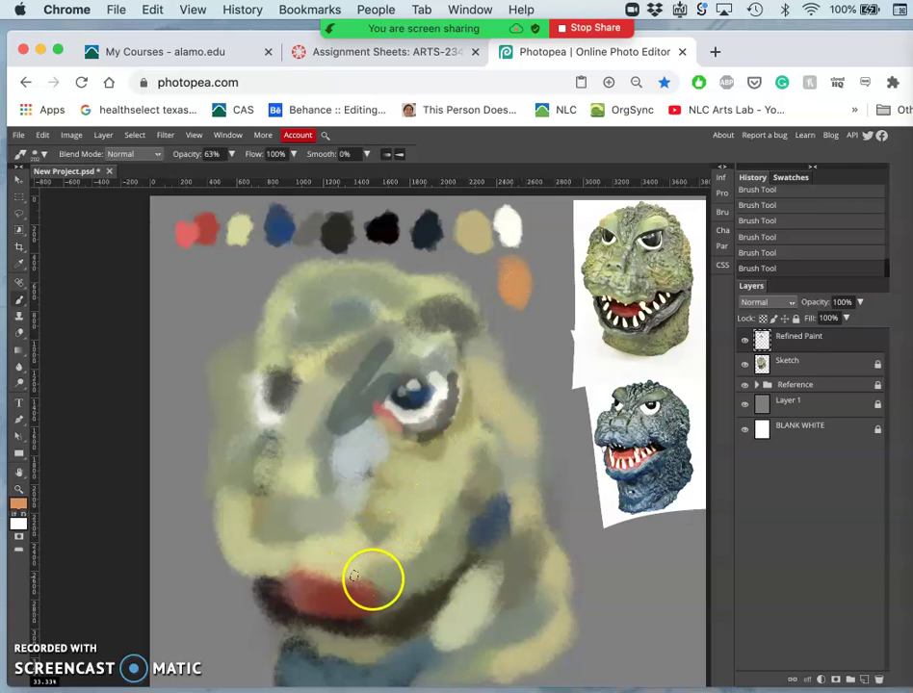
left_click(393, 565)
left_click_drag(418, 542, 452, 490)
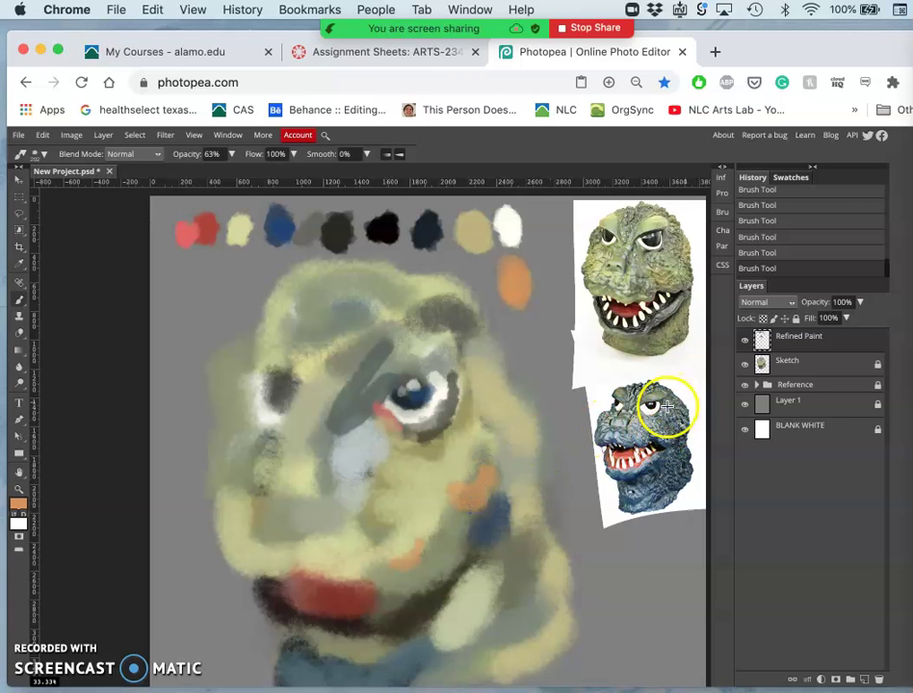
- Darken the smaller eye's pupil with the near-black swatch, add a small white highlight and tint the iris with the blue swatch
left_click_drag(661, 430, 658, 435)
mouse_move(313, 409)
left_mouse_down()
mouse_move(271, 403)
mouse_move(270, 383)
mouse_move(272, 392)
left_mouse_up()
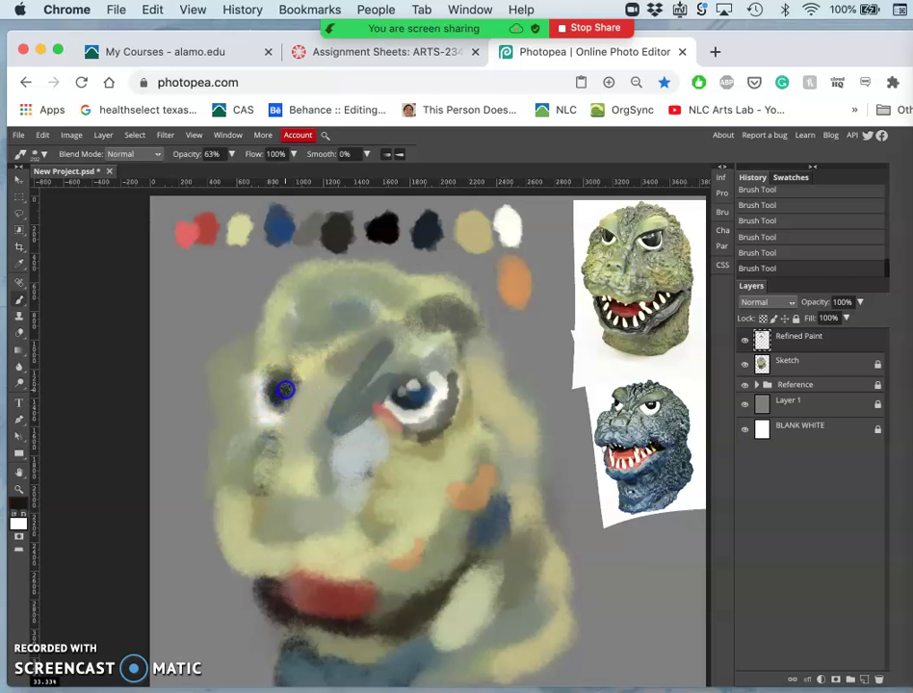
left_click_drag(316, 241, 338, 236)
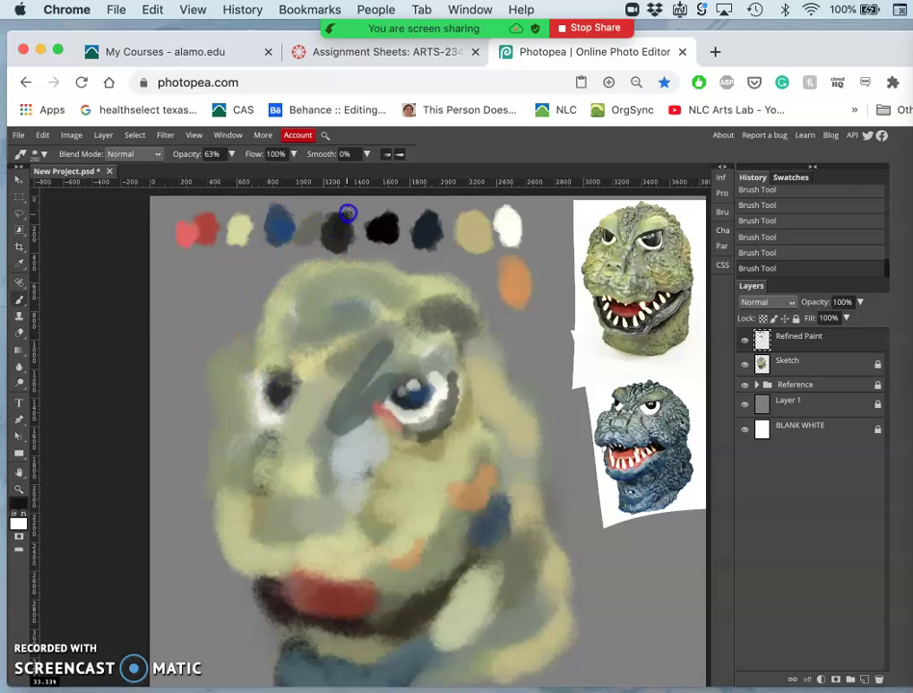
mouse_move(318, 278)
left_mouse_down()
mouse_move(343, 335)
mouse_move(366, 409)
mouse_move(325, 337)
mouse_move(385, 446)
left_mouse_up()
left_click(505, 222, "alt")
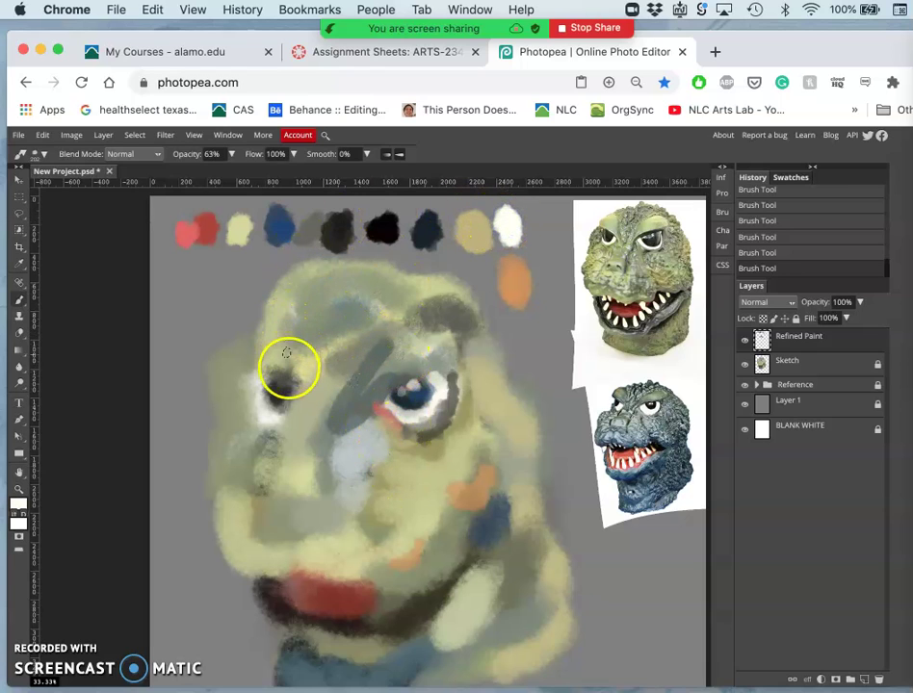
left_click_drag(282, 385, 275, 385)
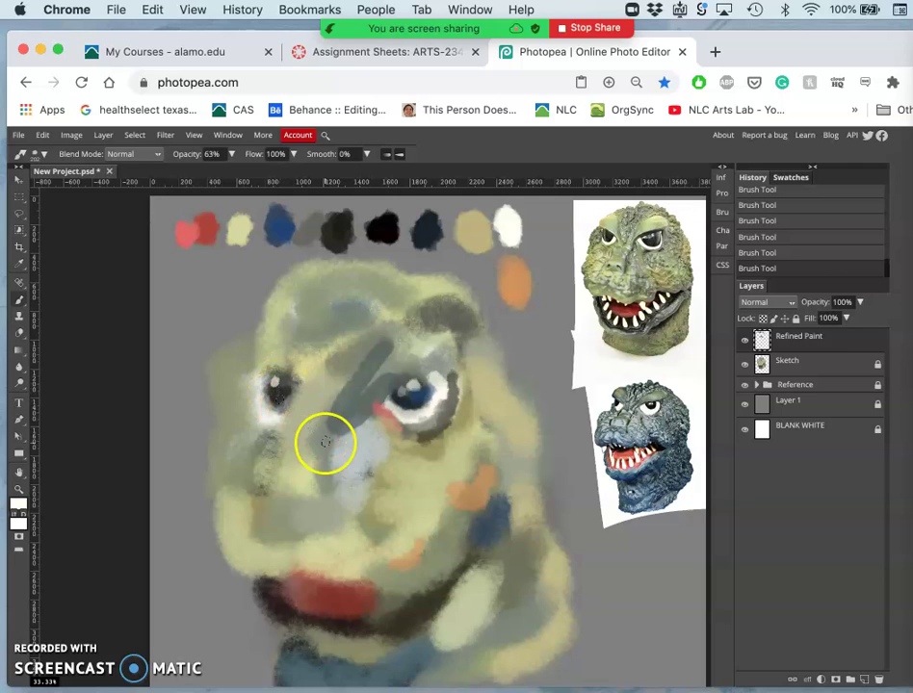
left_click(285, 230, "alt")
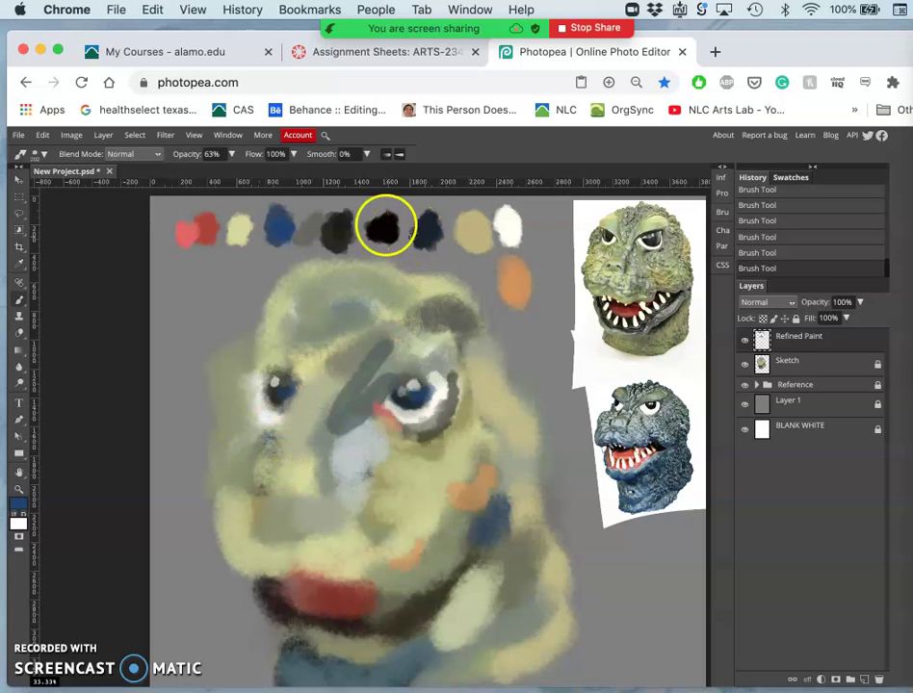
- Outline the smaller eye's lower and outer rim with the grey swatch
left_click(312, 236, "alt")
left_click_drag(287, 366, 274, 419)
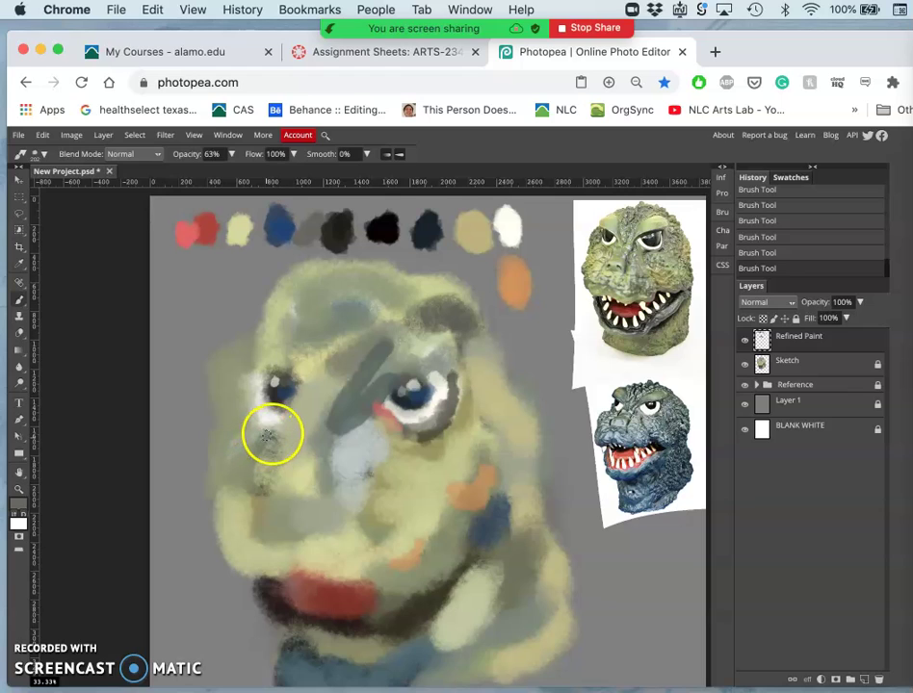
left_click(274, 427)
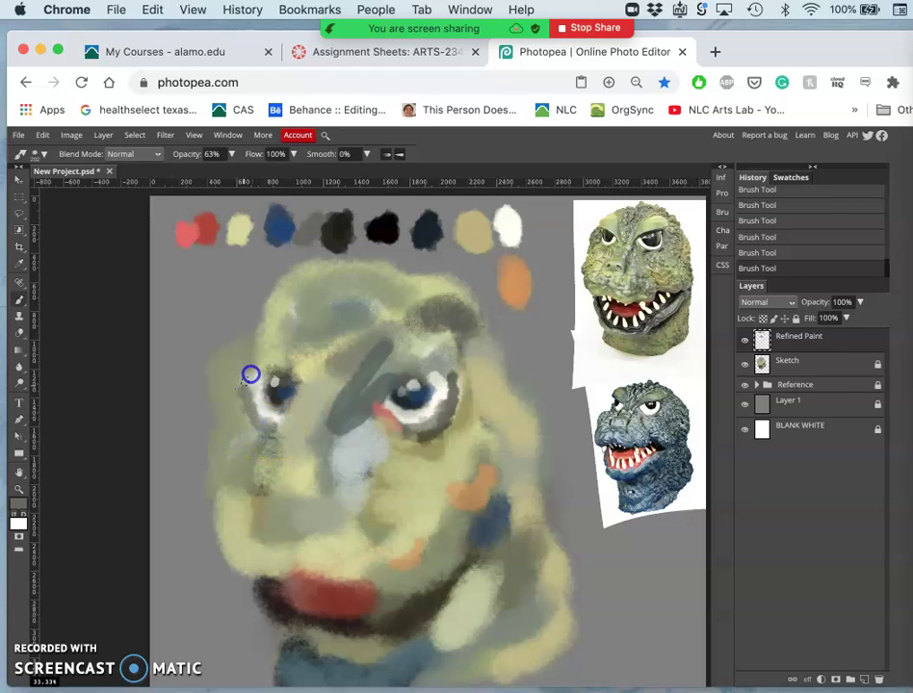
mouse_move(252, 373)
left_mouse_down()
mouse_move(246, 416)
mouse_move(255, 429)
left_mouse_up()
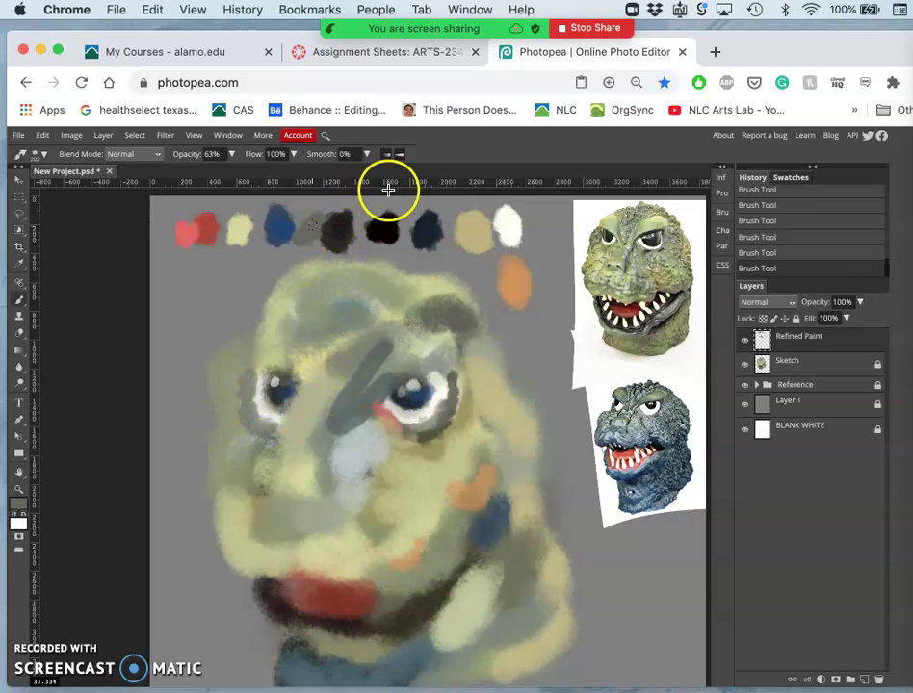
- Darken the smaller eye's inner edge with the dark navy swatch and paint zigzag ridges of it across the top of the forehead
left_click(430, 222, "alt")
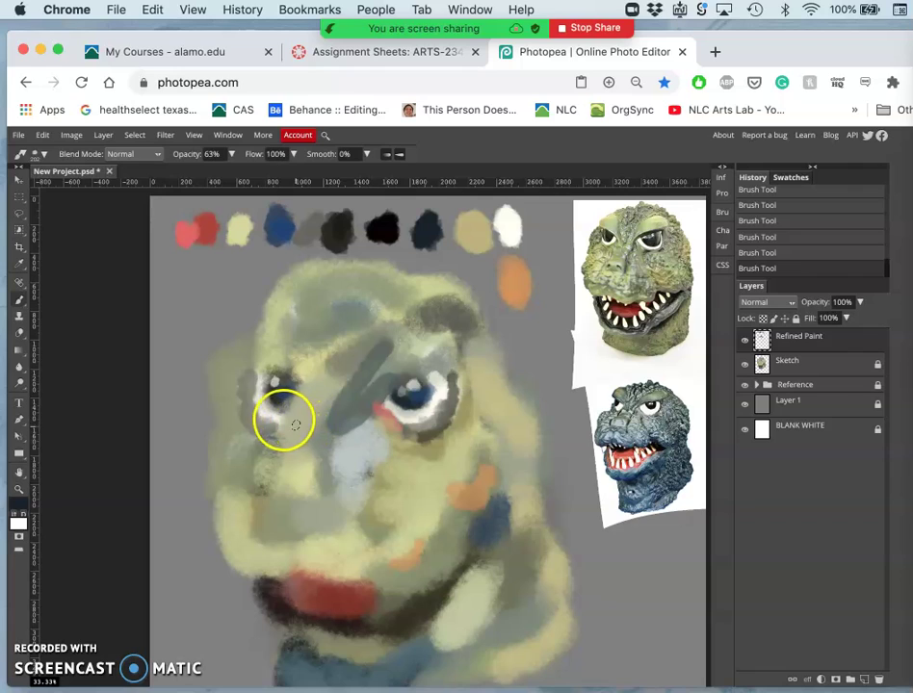
left_click_drag(278, 419, 289, 404)
left_click(347, 291)
mouse_move(347, 290)
left_mouse_down()
mouse_move(366, 262)
mouse_move(373, 288)
mouse_move(402, 267)
left_mouse_up()
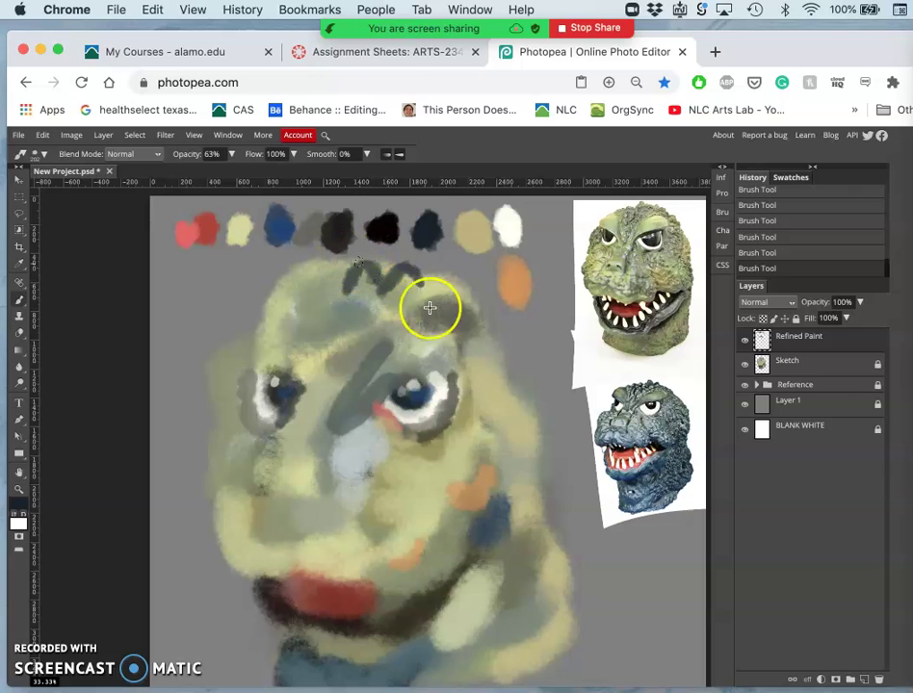
- Add two swatches below the red ones: a grey-blue sampled from the blue reference head and a darker teal sampled from the painted neck
left_click(621, 395, "alt")
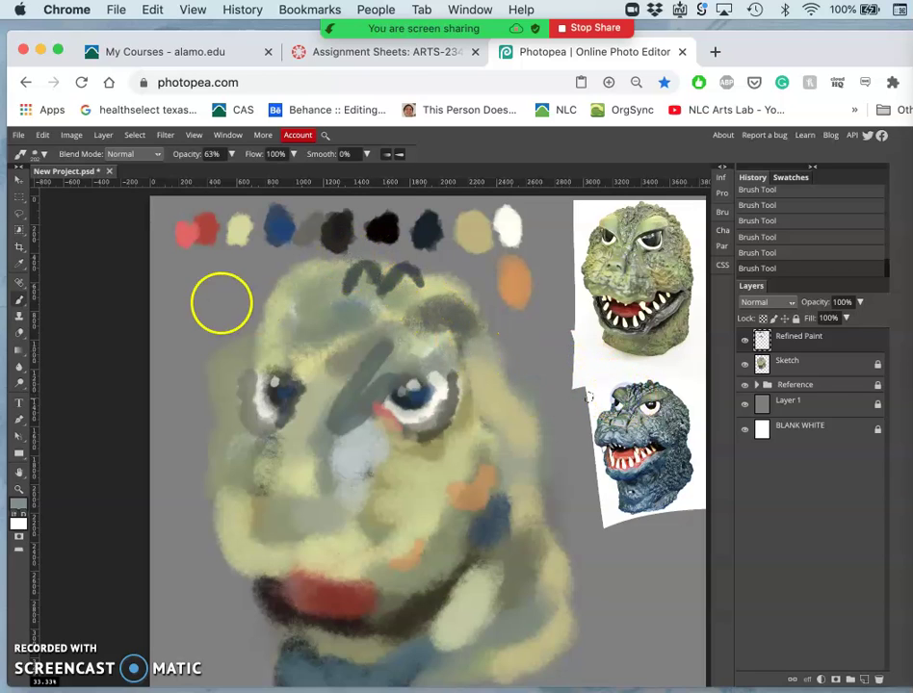
left_click(203, 275)
left_click_drag(181, 315, 187, 283)
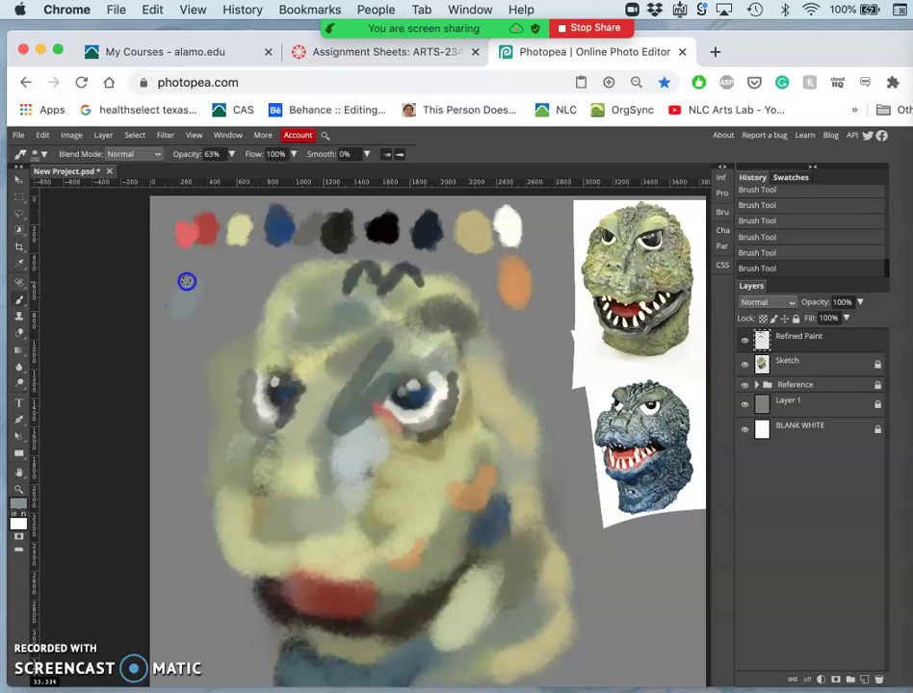
left_click_drag(181, 308, 189, 285)
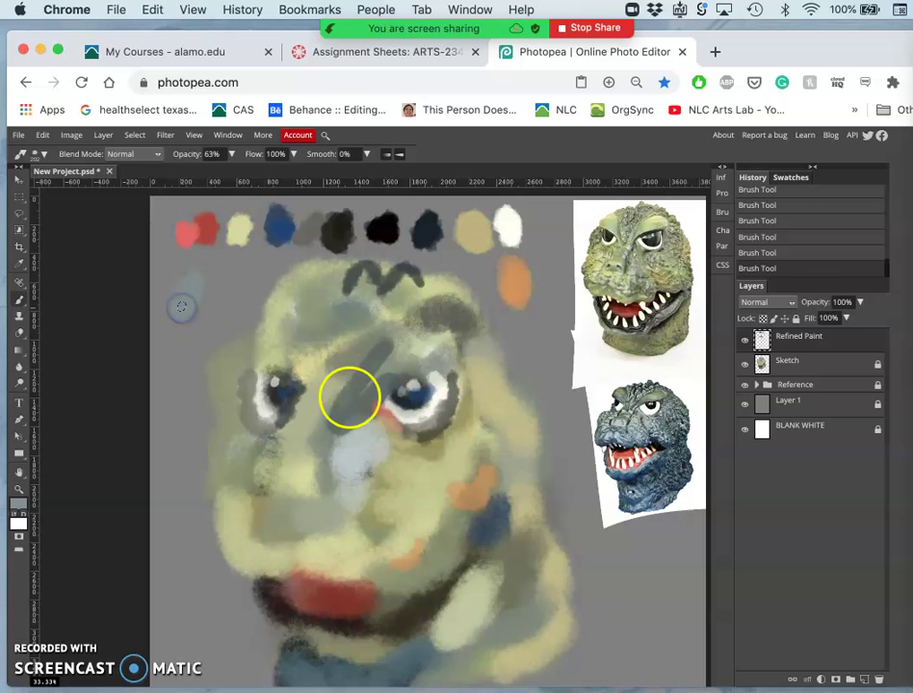
left_click(414, 665, "alt")
mouse_move(183, 312)
left_mouse_down()
mouse_move(201, 274)
mouse_move(220, 282)
mouse_move(214, 295)
mouse_move(227, 265)
mouse_move(213, 296)
mouse_move(219, 311)
mouse_move(229, 304)
mouse_move(230, 275)
mouse_move(218, 313)
left_mouse_up()
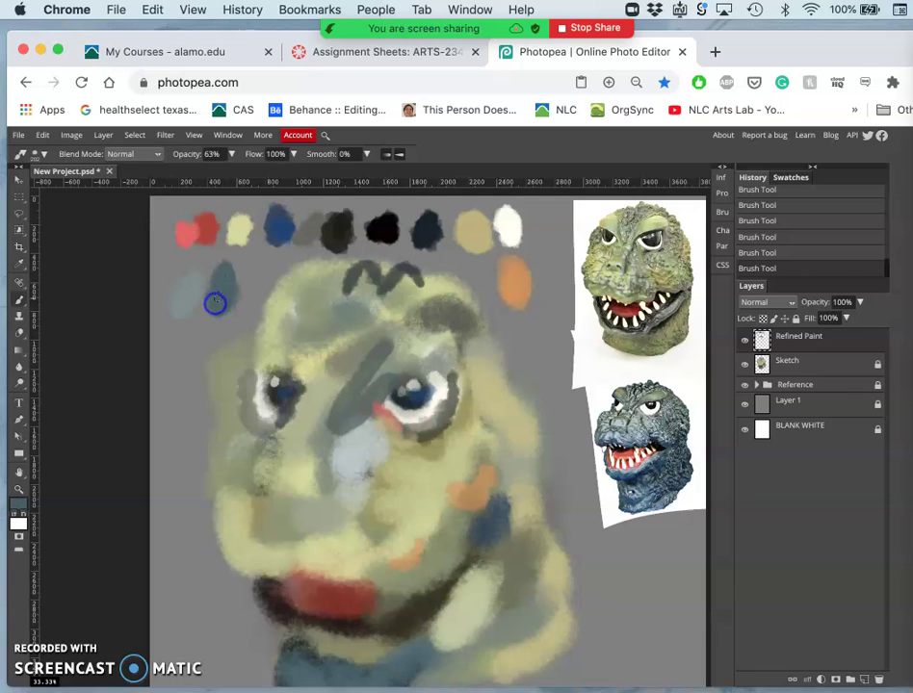
- Shade around the smaller eye's brow with the dark teal and build up the brow ridge with the pale yellow-green swatch
left_click_drag(289, 391, 281, 387)
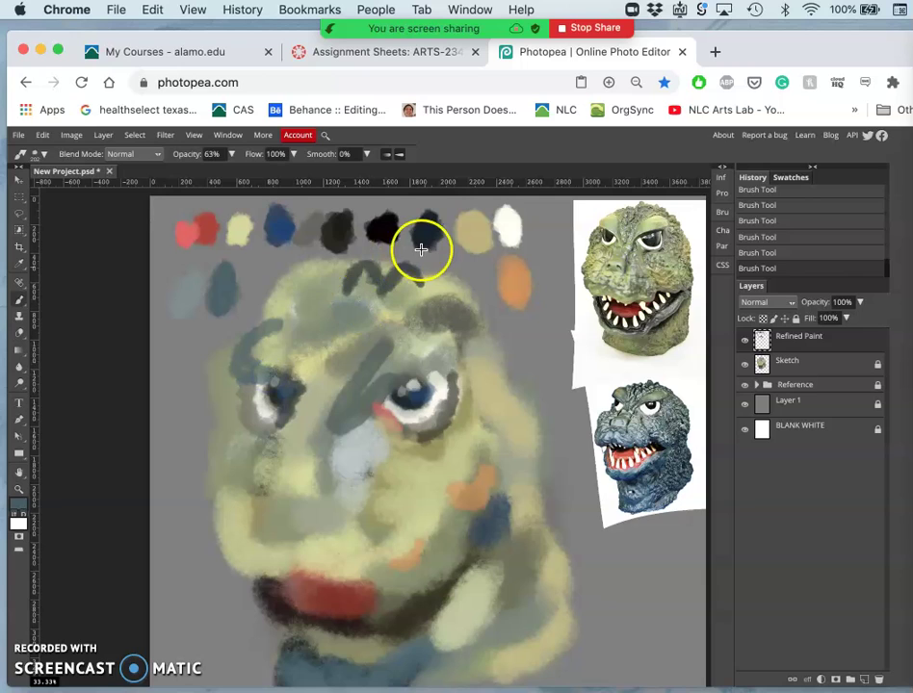
left_click(245, 233, "alt")
left_click_drag(279, 363, 274, 365)
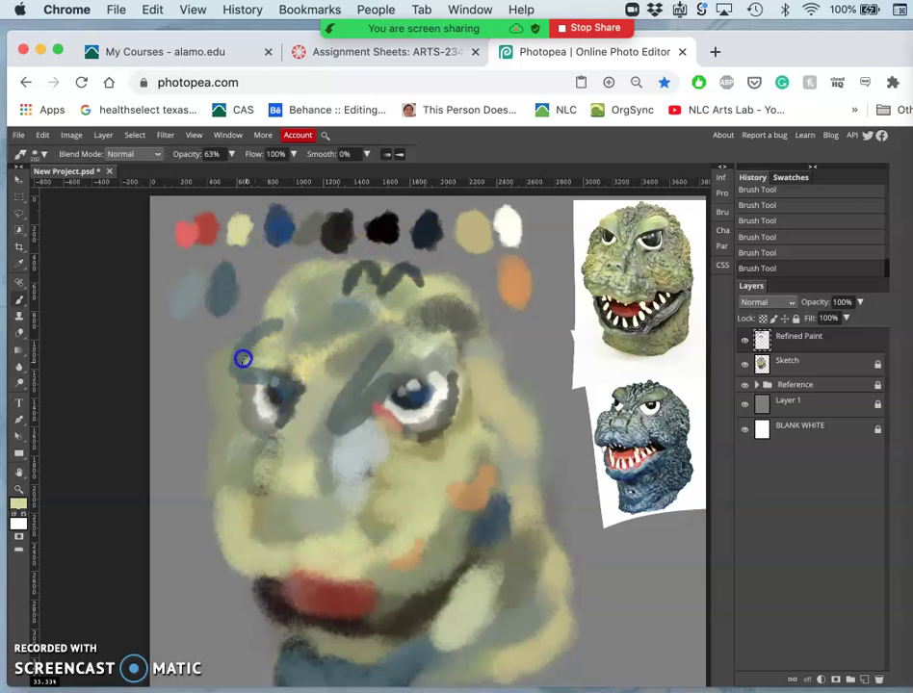
left_click_drag(252, 352, 248, 353)
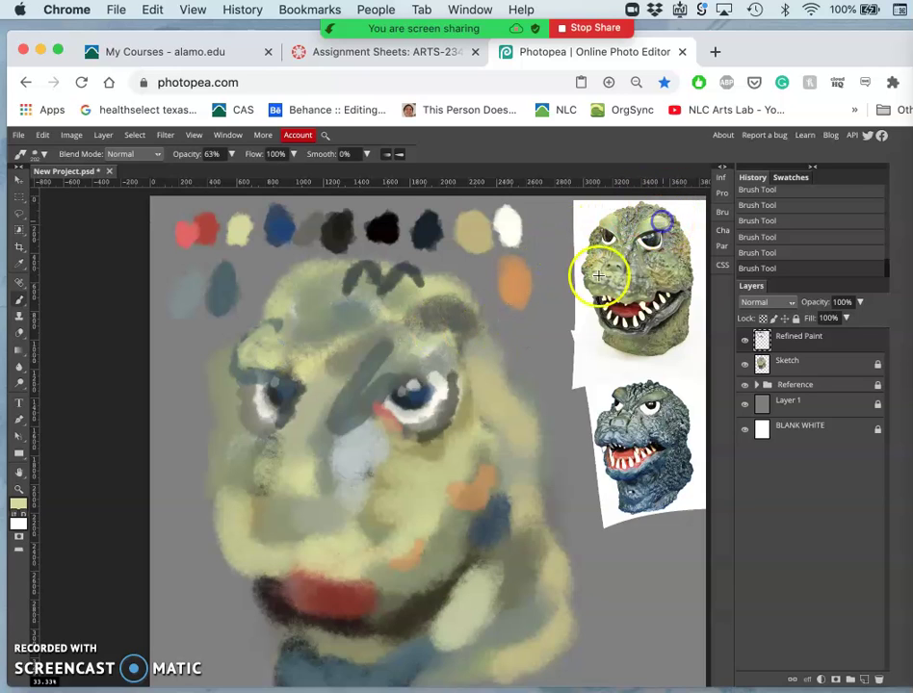
- Paint the larger eye's brow ridge with the pale yellow-green and add a light stroke over the dark patch between the eyes
left_click_drag(447, 354, 454, 356)
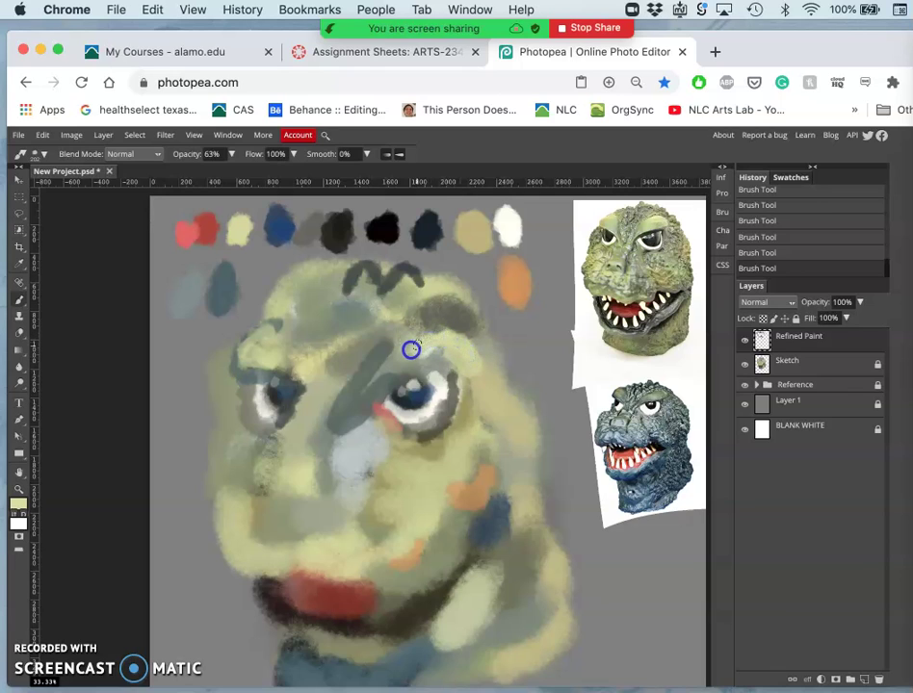
mouse_move(406, 345)
left_mouse_down()
mouse_move(347, 401)
mouse_move(359, 380)
left_mouse_up()
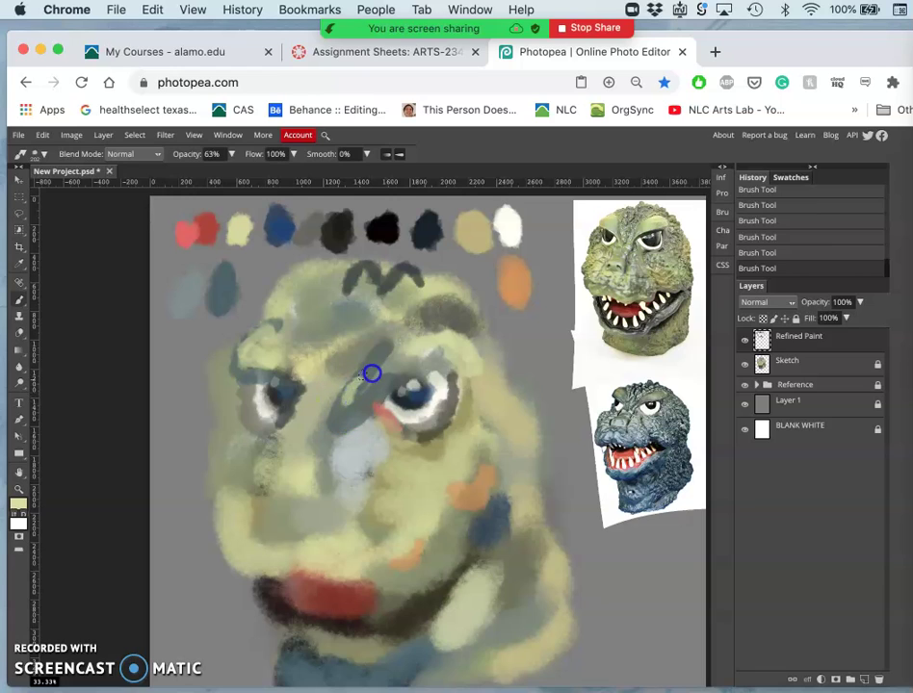